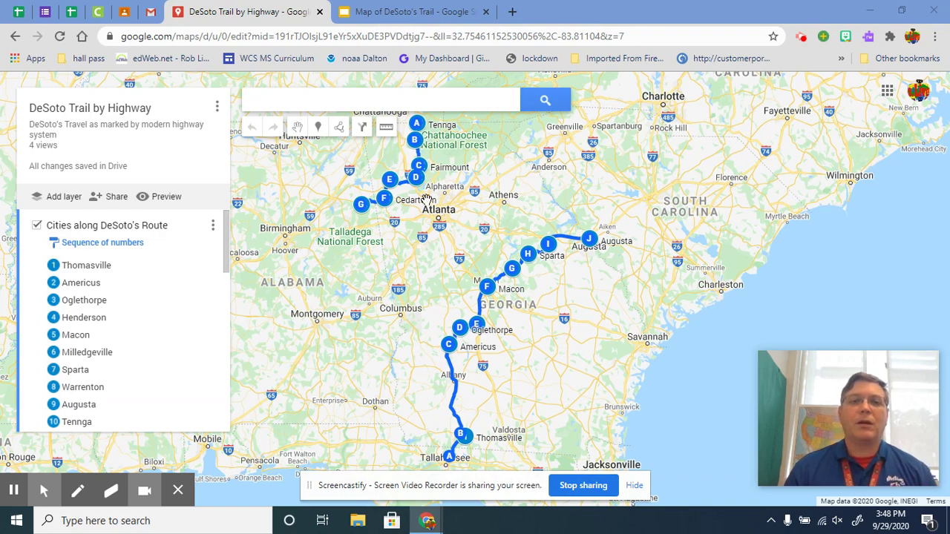
- Show the DeSoto's Trail assignment slide at 100% zoom and select its My Maps link
left_click(431, 10)
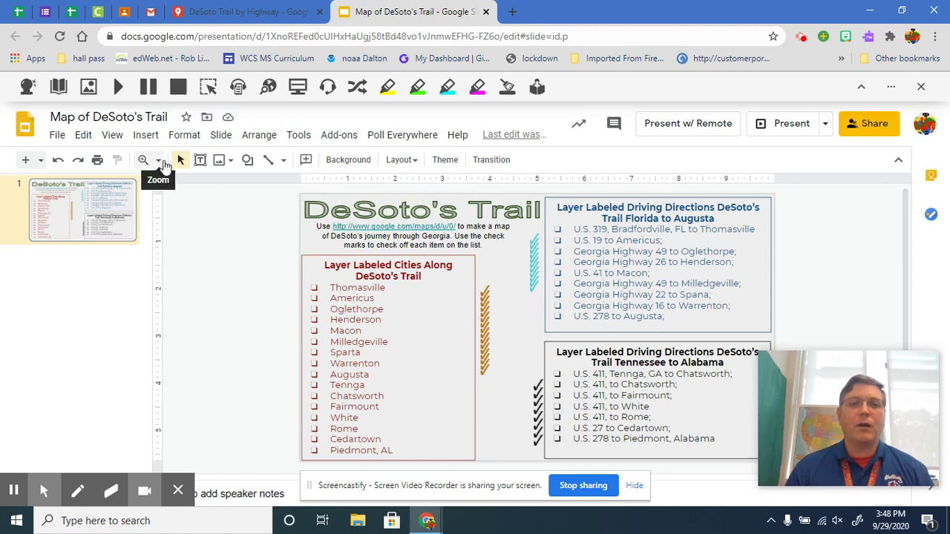
left_click(44, 491)
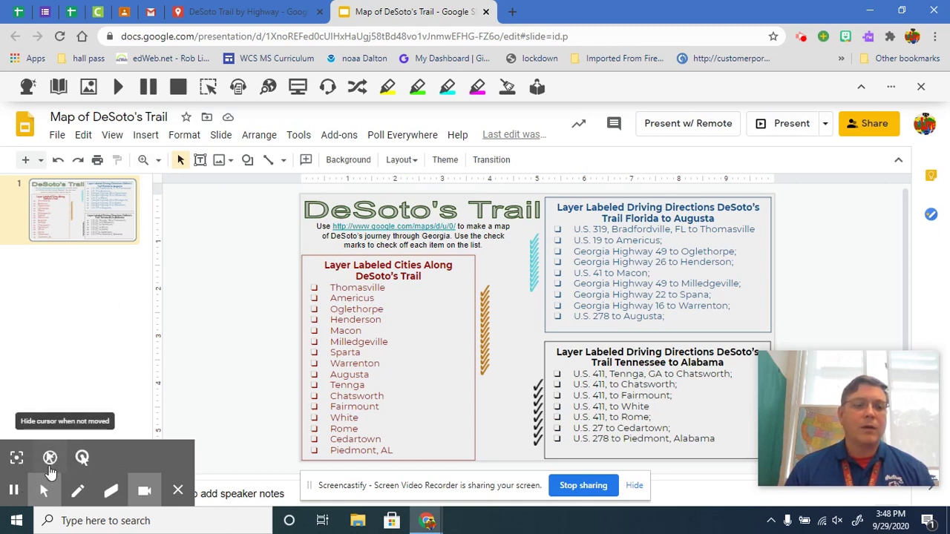
left_click(82, 458)
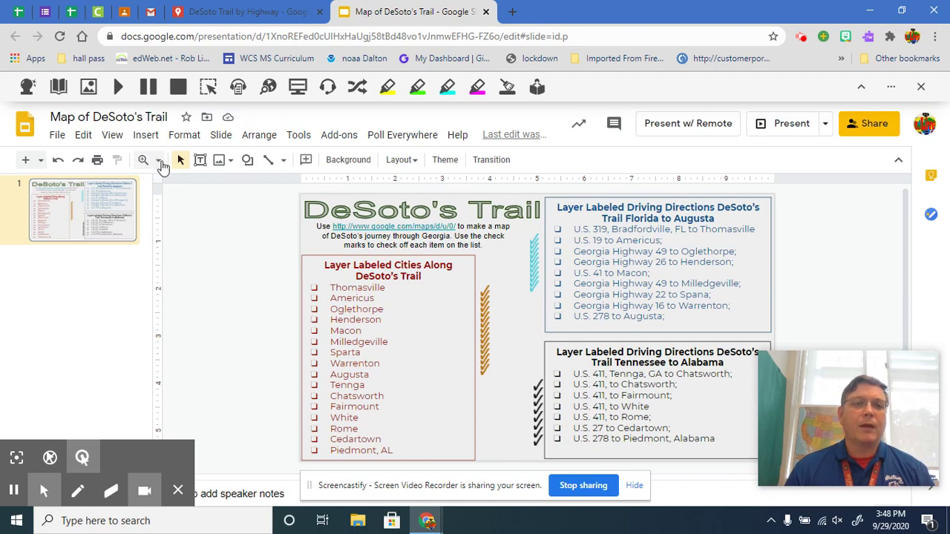
left_click(159, 161)
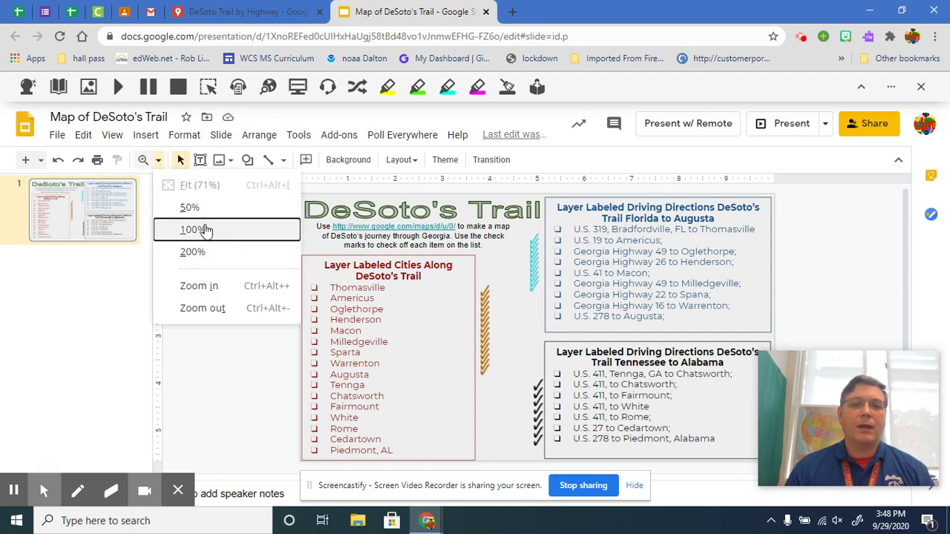
left_click(207, 231)
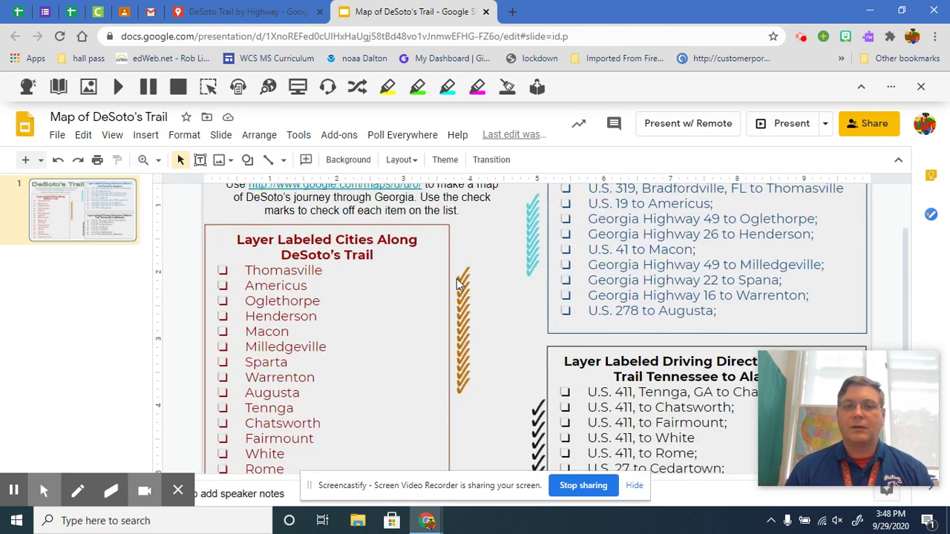
scroll(458, 284, "up", 2)
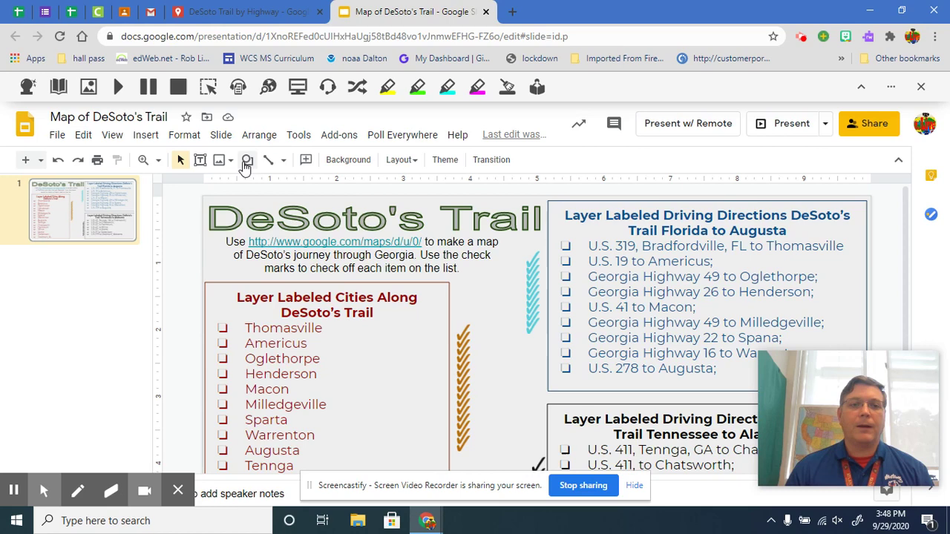
left_click(182, 162)
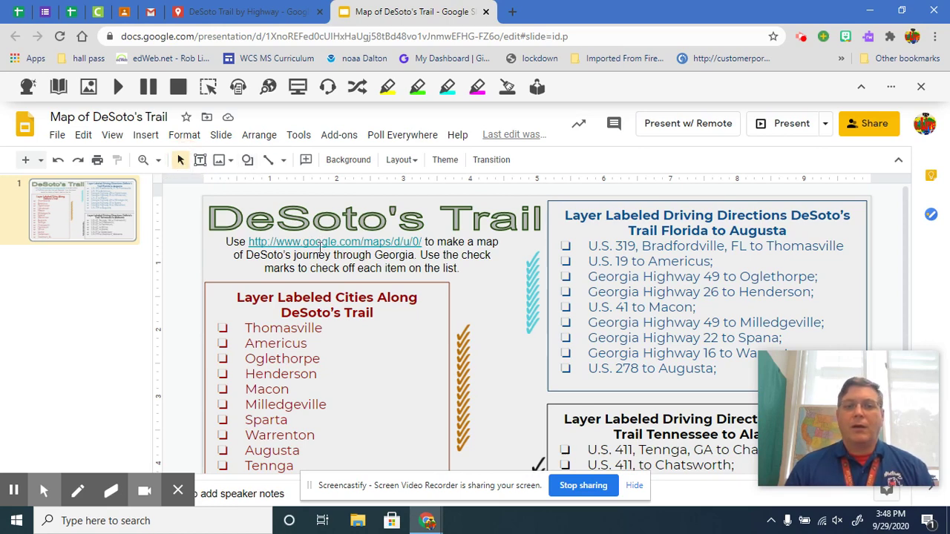
- Follow the google.com/maps/d link from the slide and create a new blank map
left_click(326, 244)
left_click(334, 267)
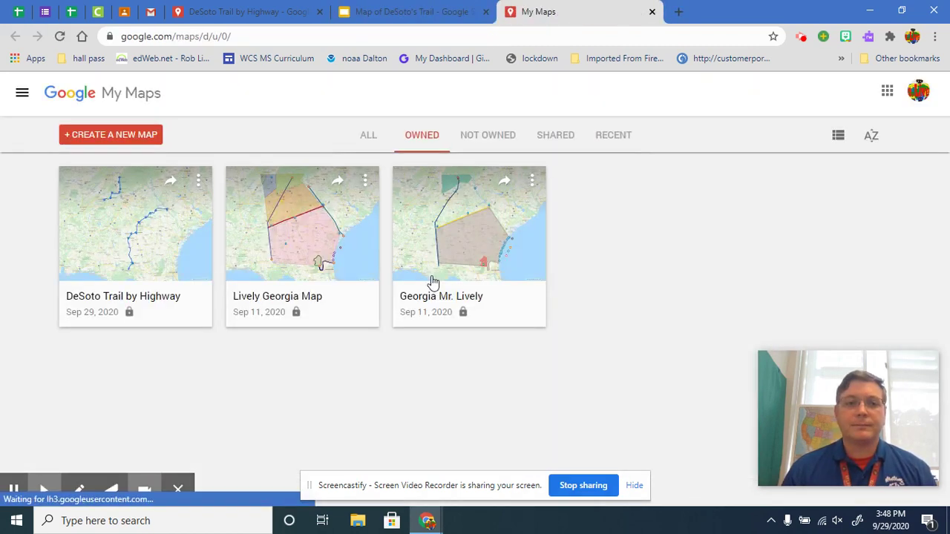
left_click(127, 141)
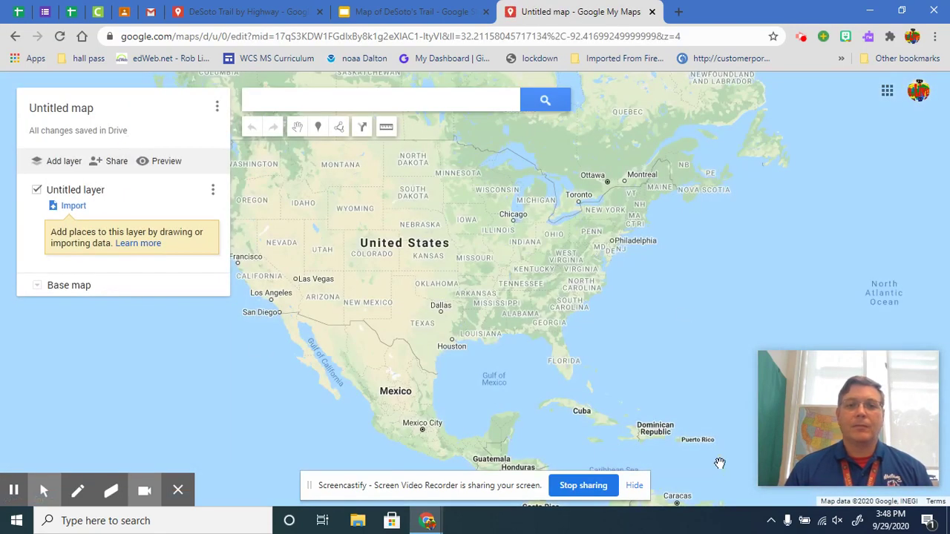
scroll(564, 331, "up", 2)
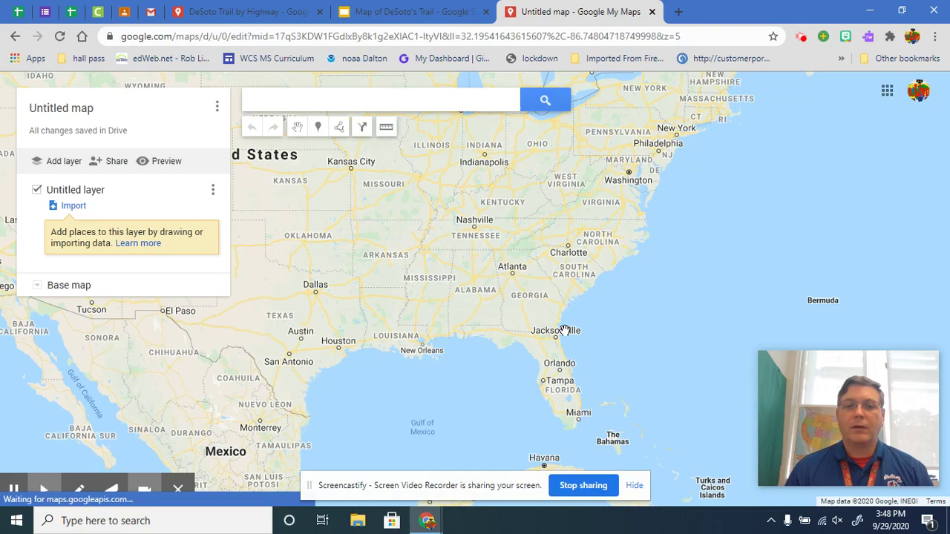
- Check the assignment slide again, then return to the untitled map's search box
left_click(421, 12)
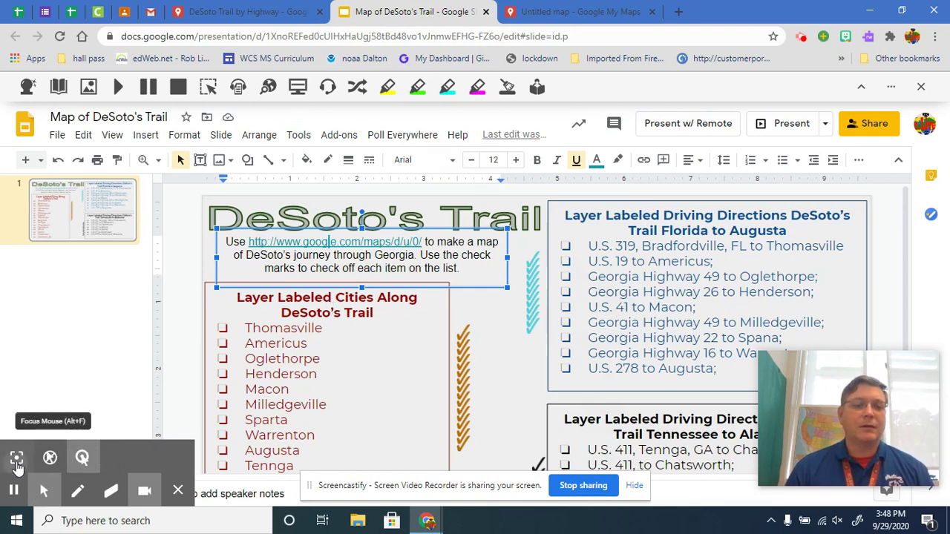
left_click(50, 458)
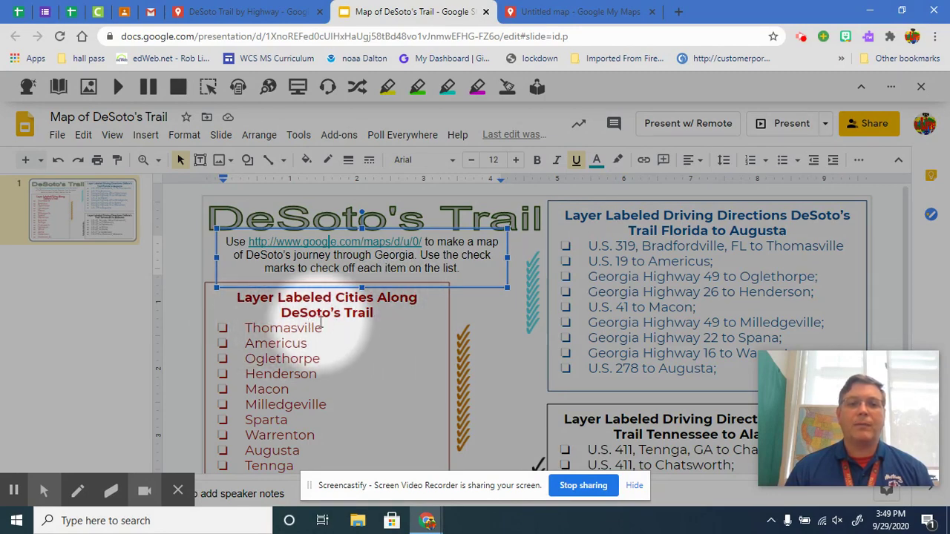
left_click(549, 11)
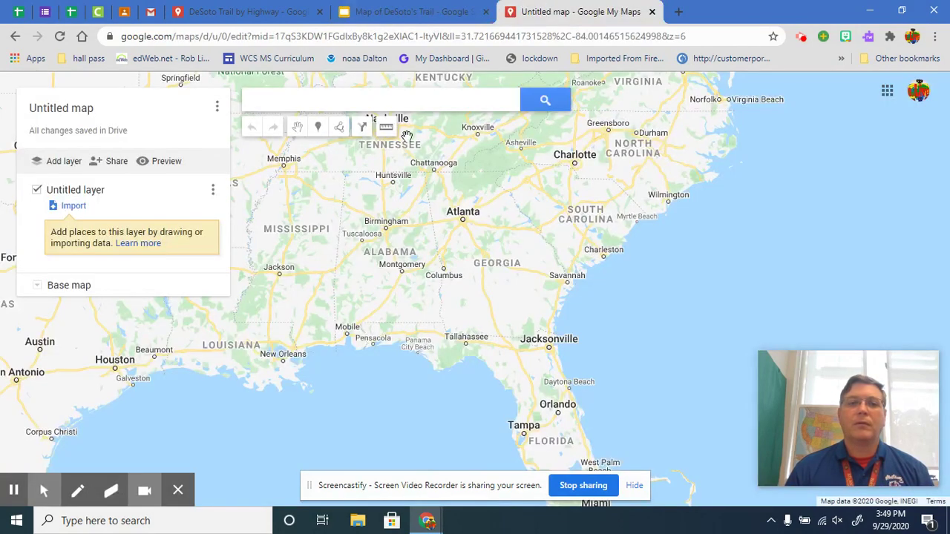
left_click(337, 103)
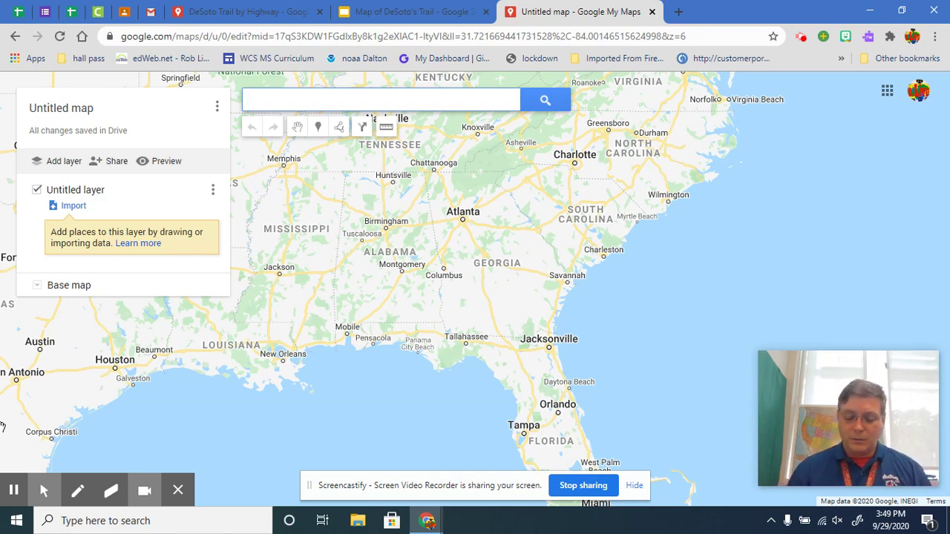
- Search 'Thomasville' and add Thomasville, GA, USA to the map's untitled layer
type("omasvill")
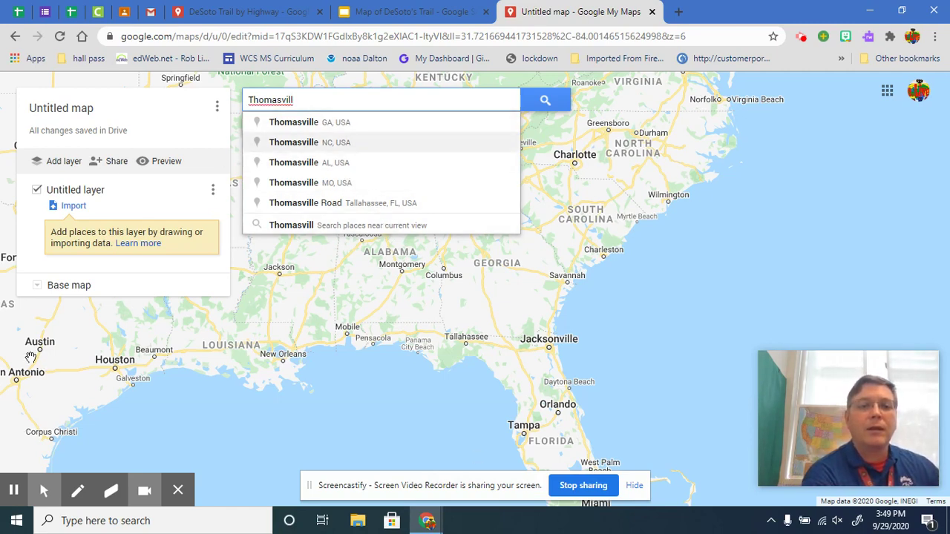
mouse_move(39, 479)
left_click(82, 457)
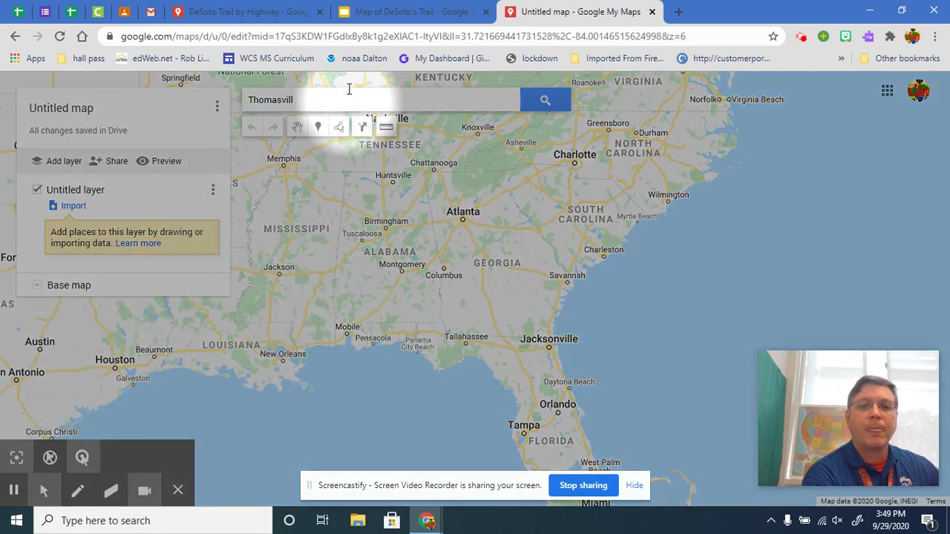
left_click(320, 96)
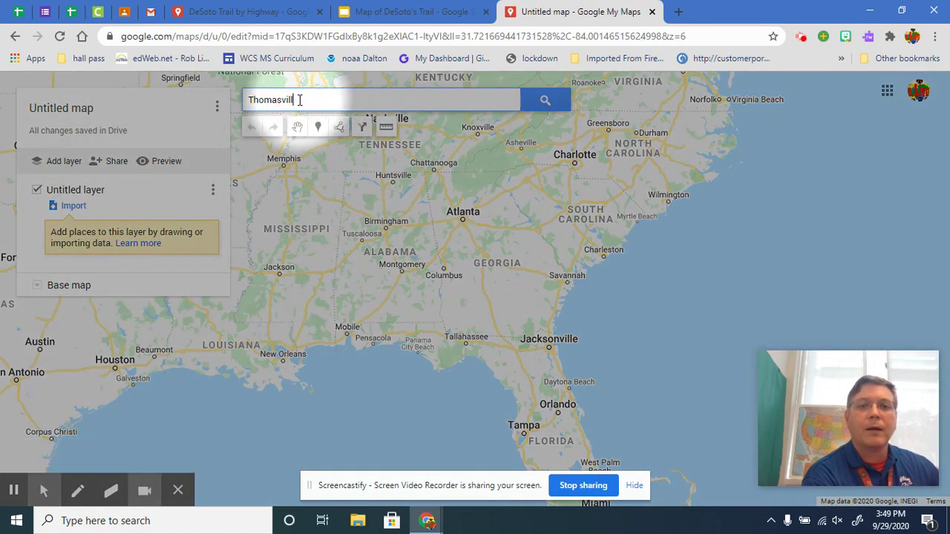
type("e")
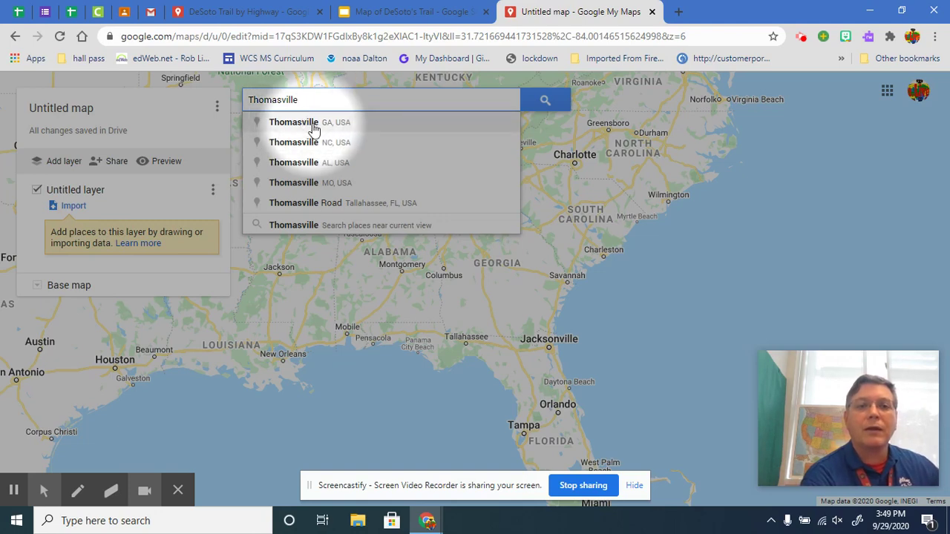
left_click(314, 128)
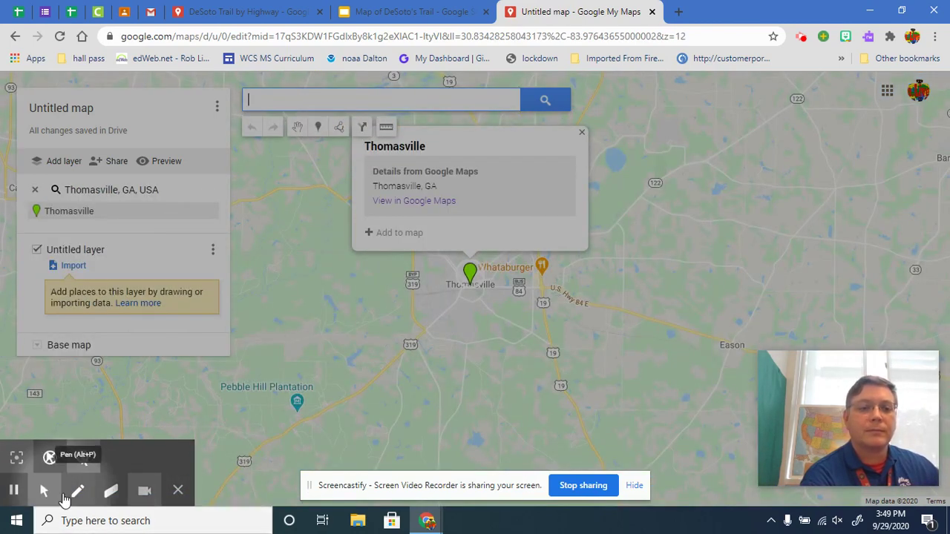
left_click(83, 458)
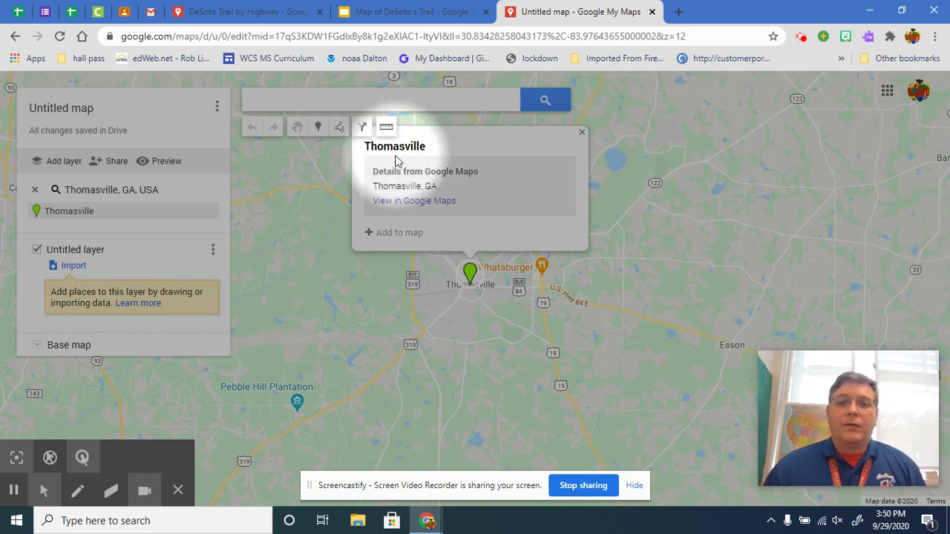
left_click(399, 233)
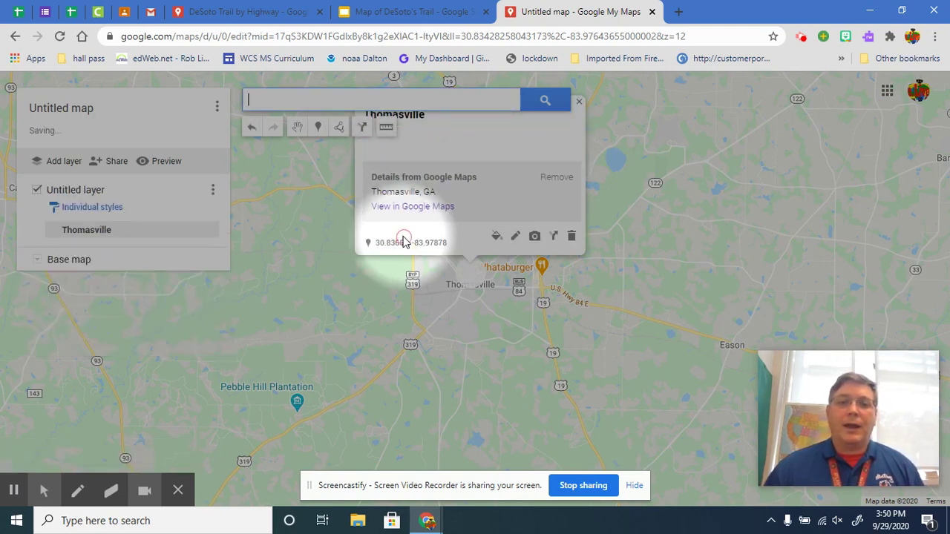
- Change the untitled layer's name to 'Cities Along DeSoto's Trail' and save it
left_click(82, 191)
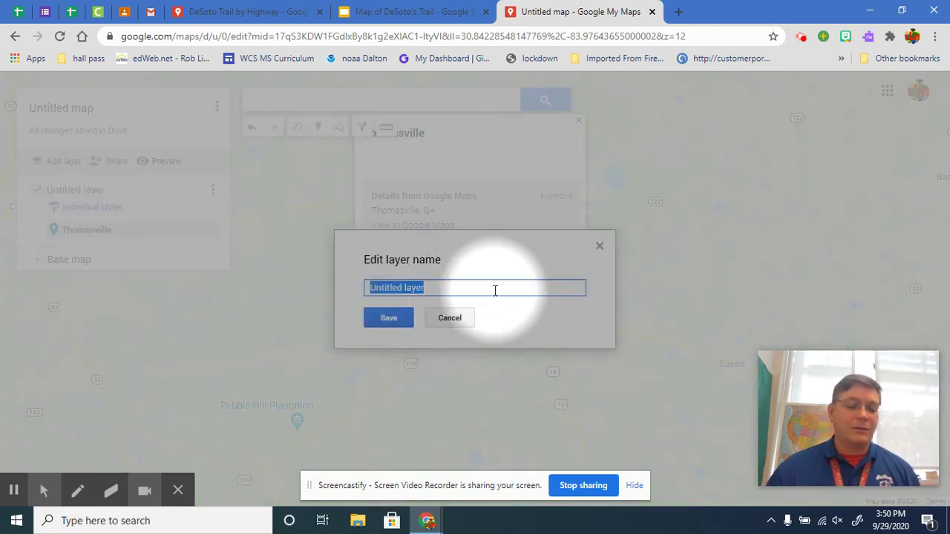
type("Cities Along DeSoto's Trail")
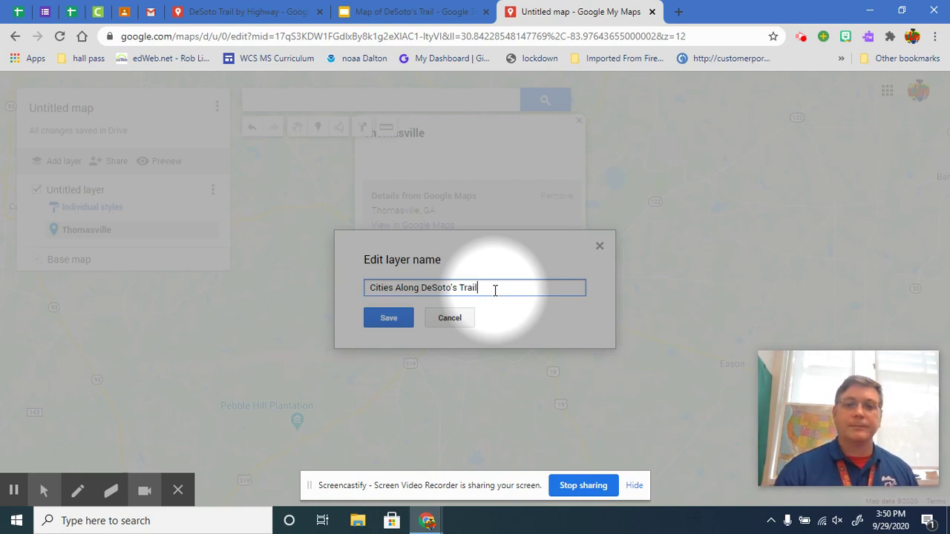
left_click(391, 319)
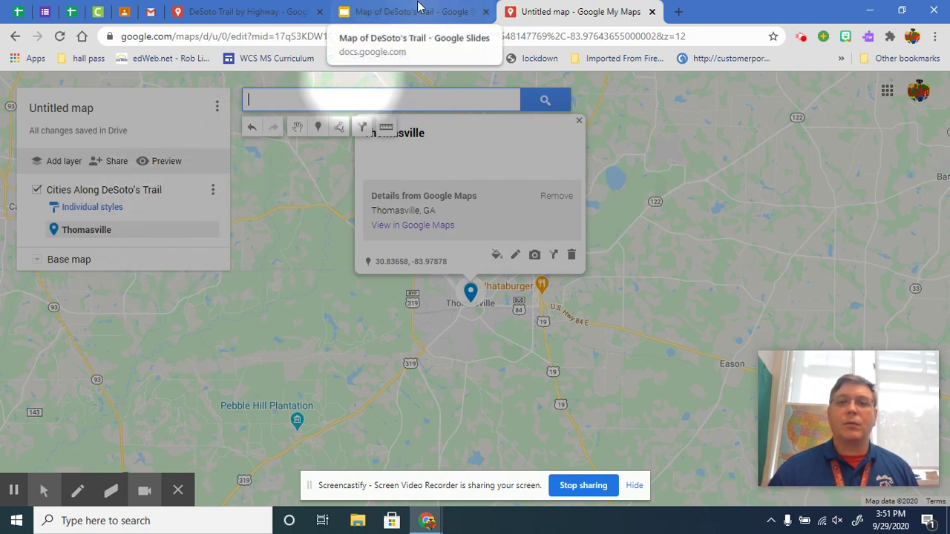
- Split Slides and My Maps into separate windows, map snapped left and slides right
left_click(447, 18)
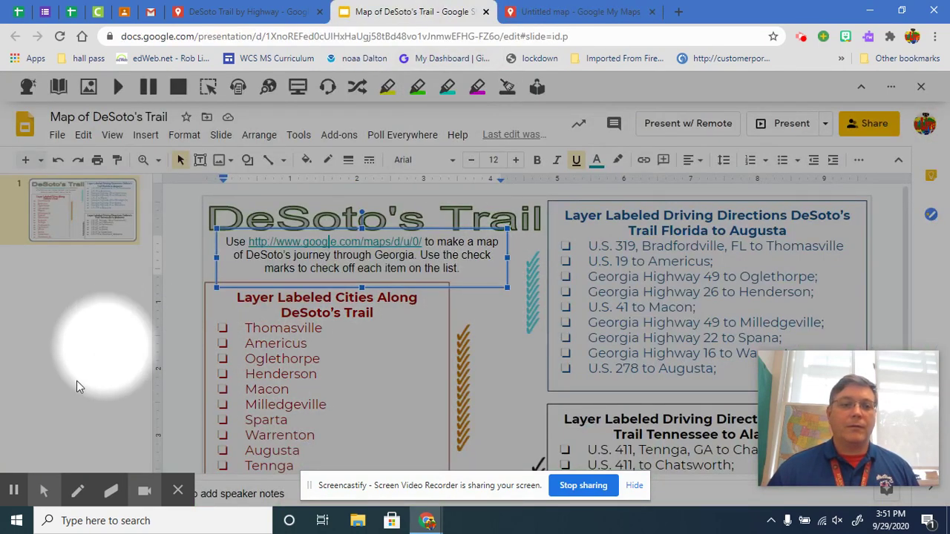
left_click(44, 490)
left_click(15, 461)
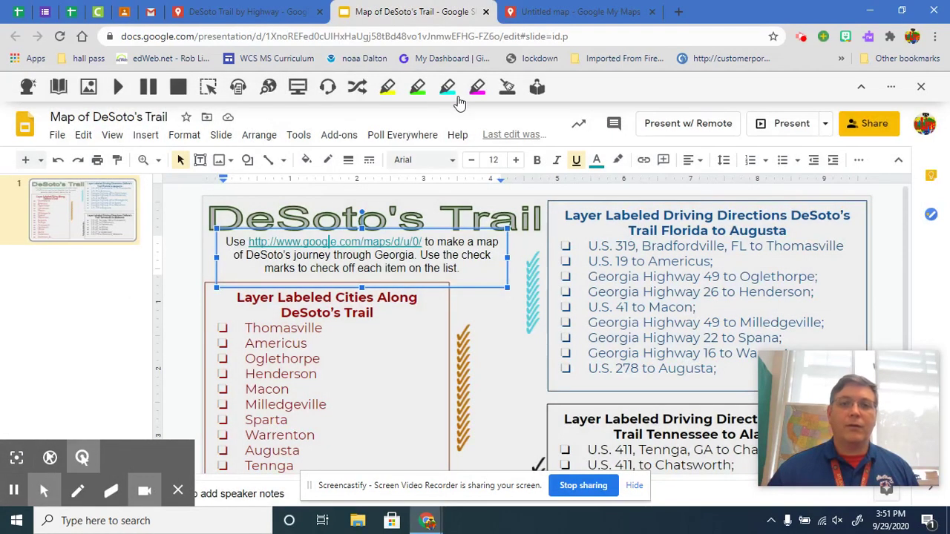
left_click_drag(434, 18, 519, 6)
double_click(522, 7)
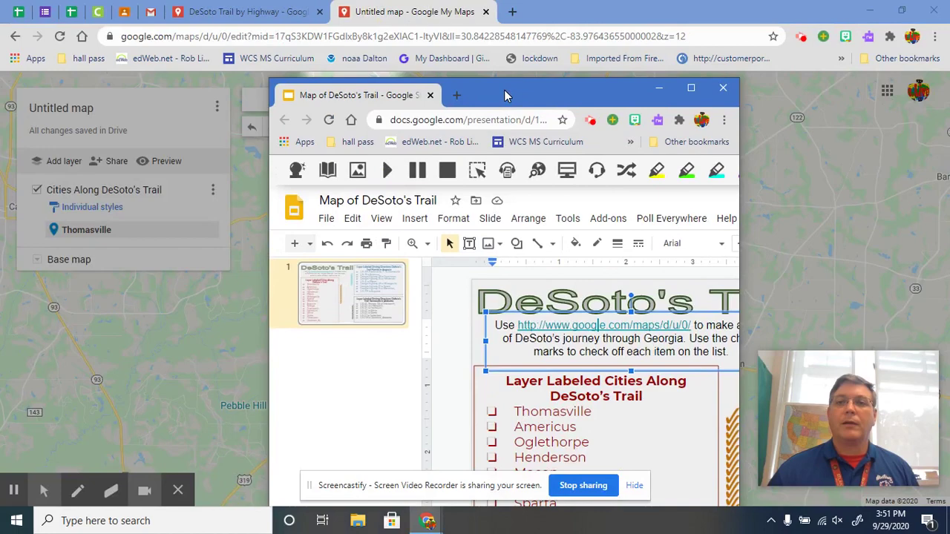
left_click(435, 11)
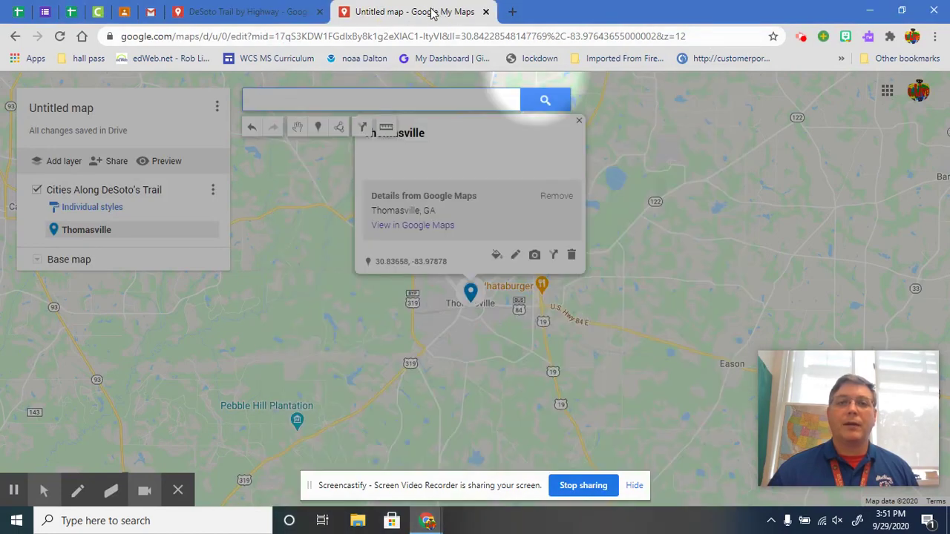
left_click_drag(434, 11, 418, 91)
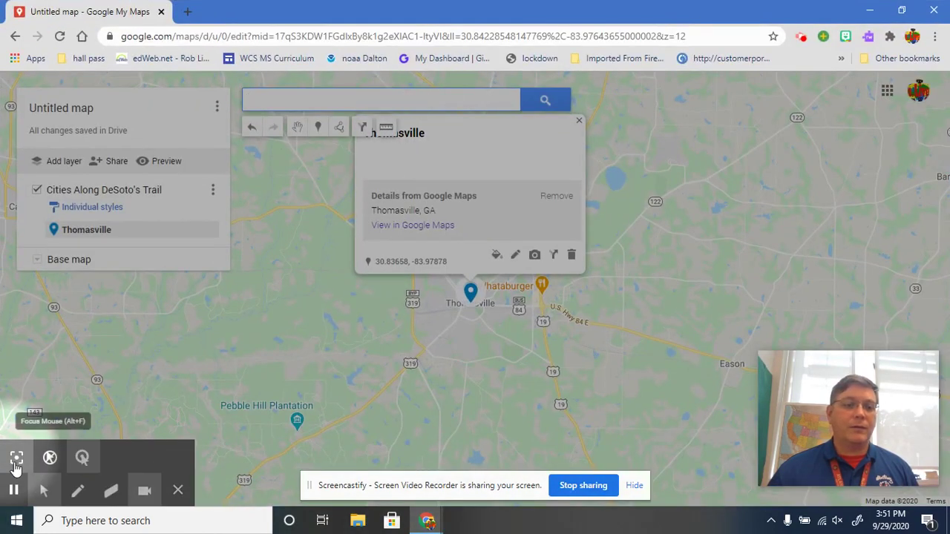
left_click(16, 463)
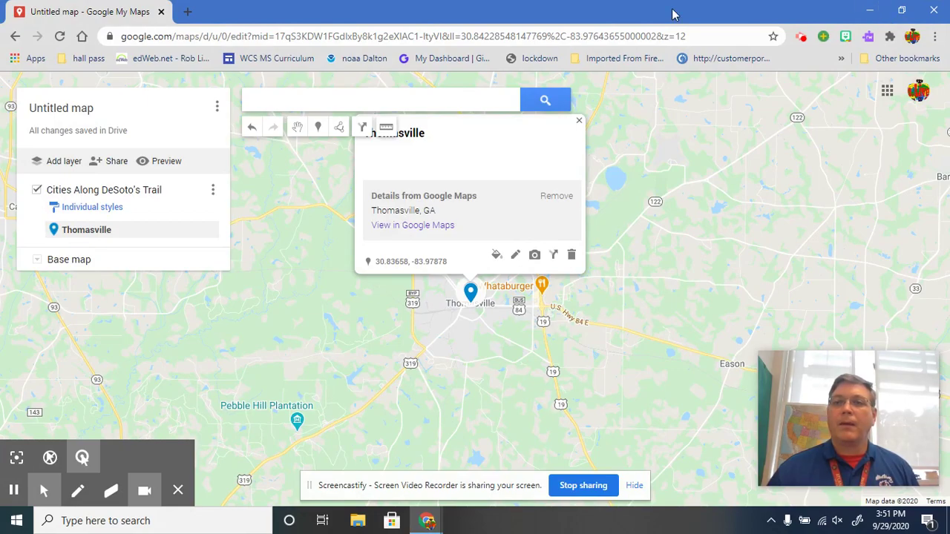
left_click_drag(673, 14, 4, 65)
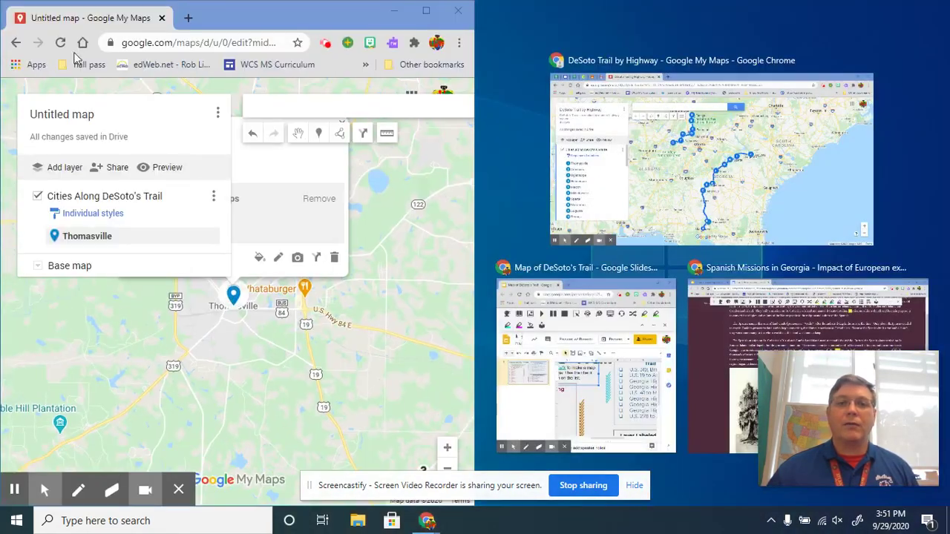
left_click(594, 395)
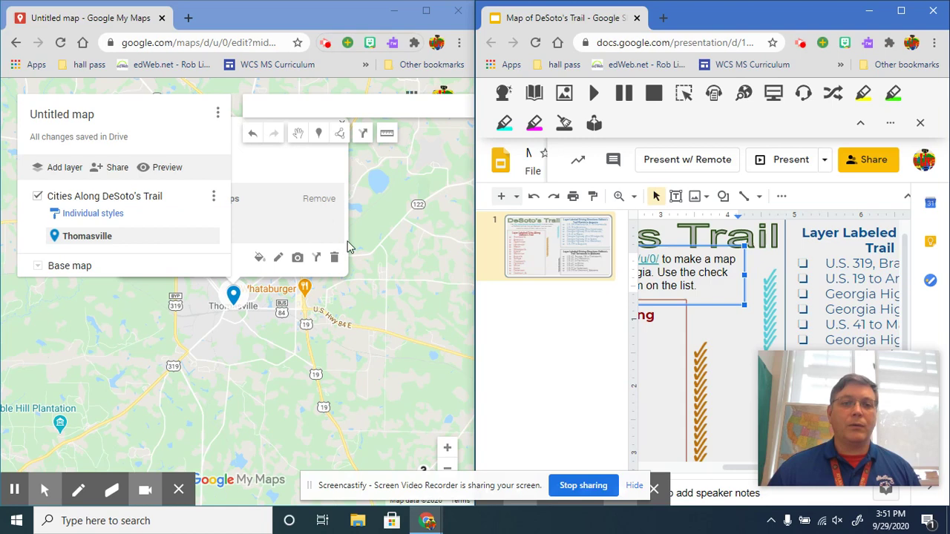
- Bring the Thomasville marker into view and reposition the slide content
mouse_move(211, 343)
left_mouse_down()
mouse_move(297, 427)
mouse_move(320, 428)
left_mouse_up()
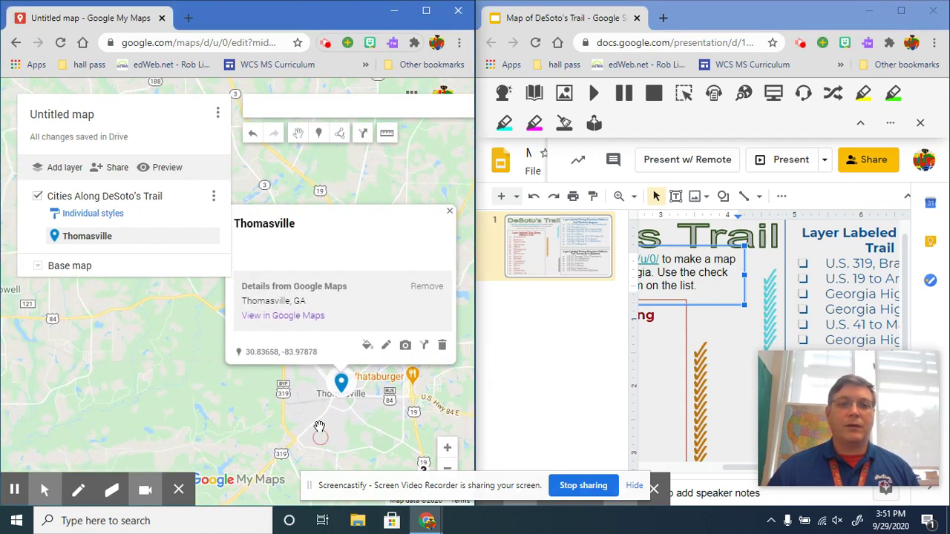
left_click(324, 103)
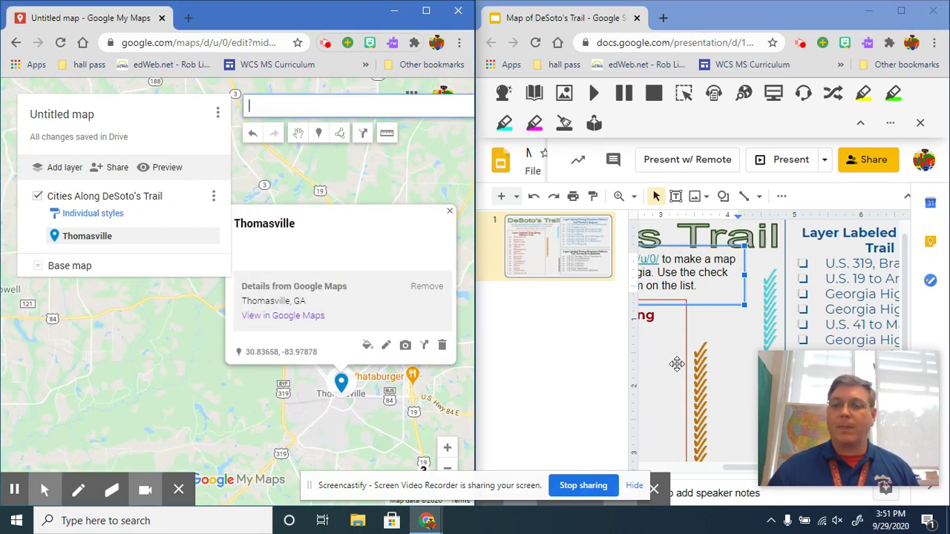
left_click_drag(911, 408, 637, 58)
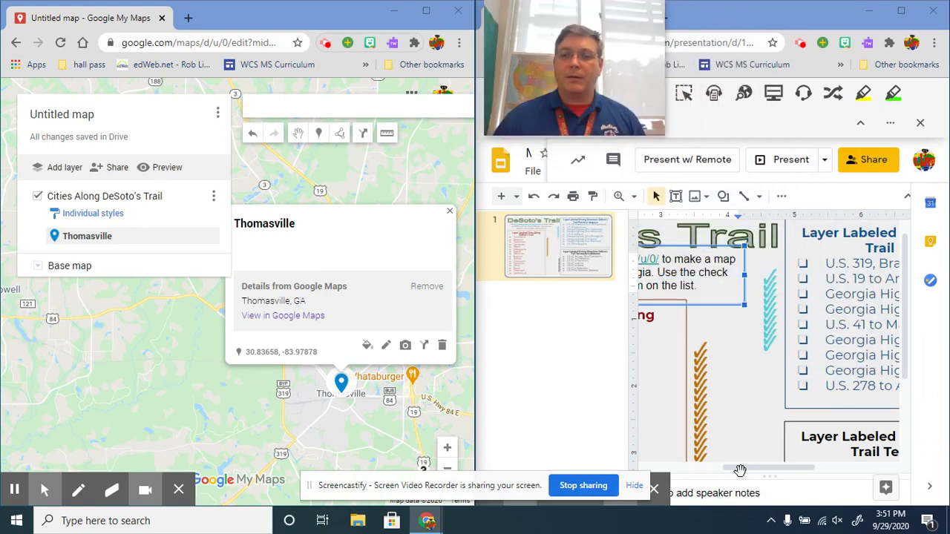
left_click_drag(740, 470, 705, 469)
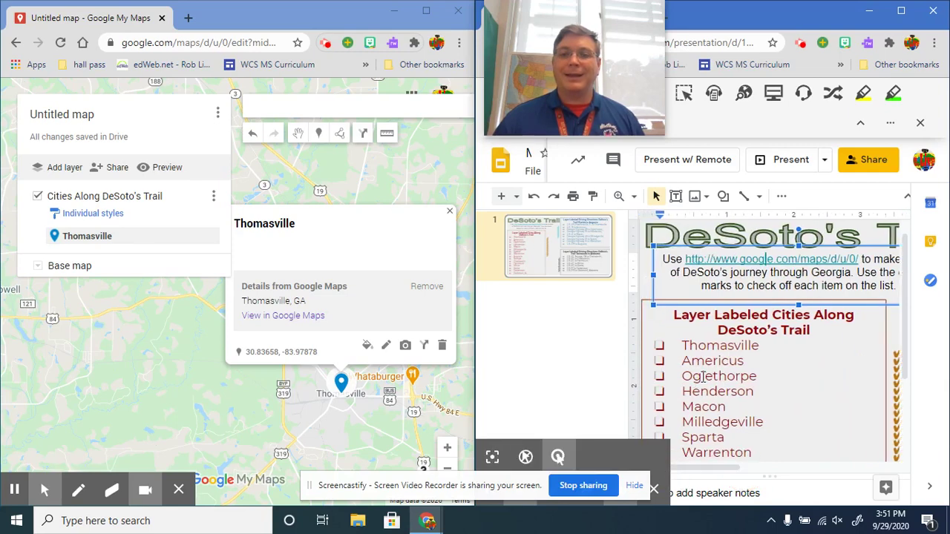
- Search 'Americus' and add Americus, GA, USA to the cities layer
left_click(277, 98)
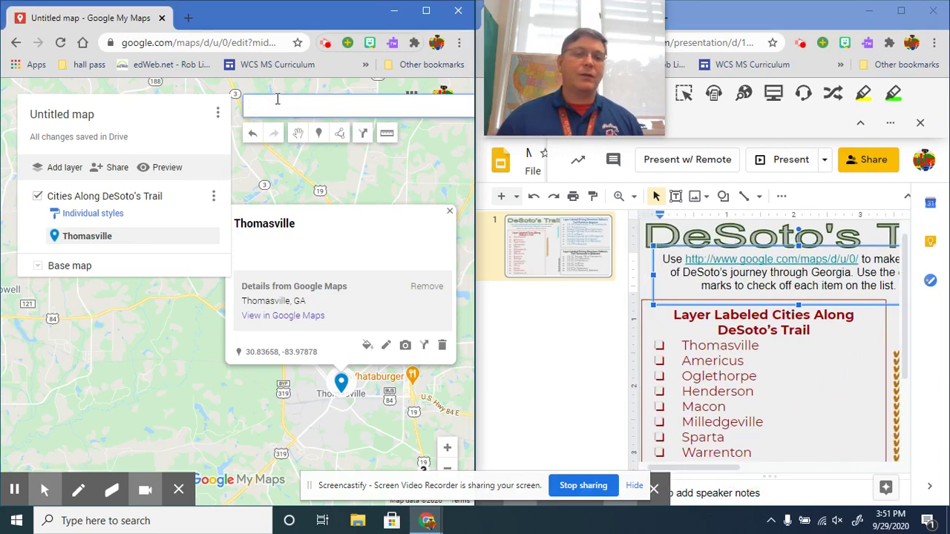
type("Americus")
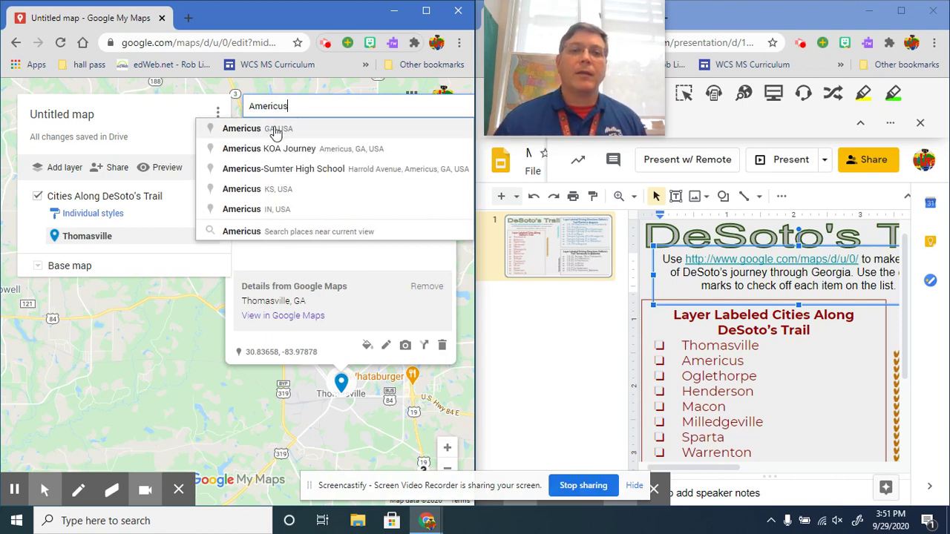
left_click(272, 130)
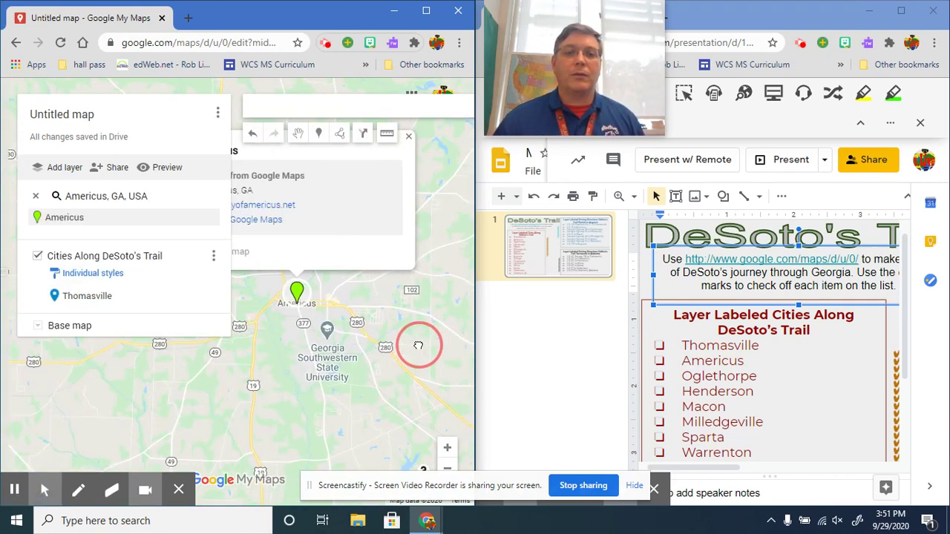
left_click(315, 252)
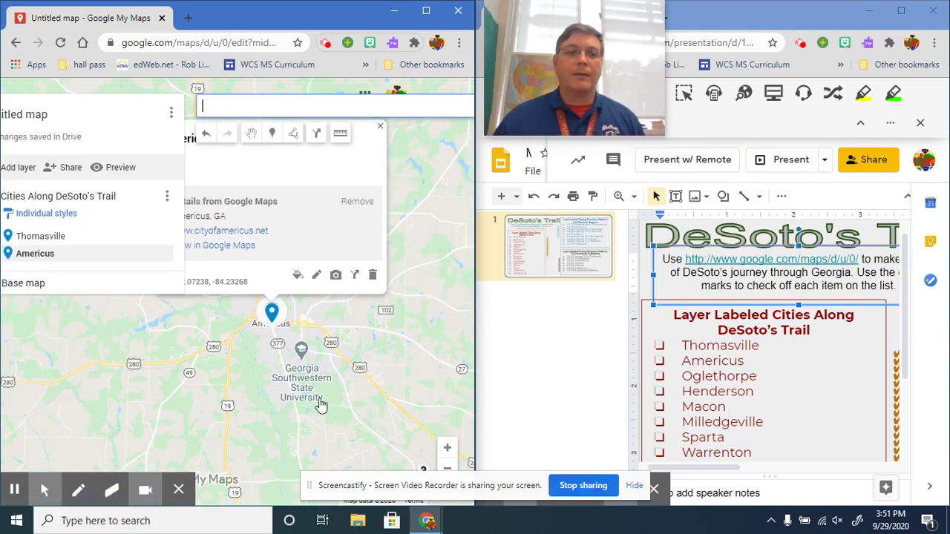
- Zoom out one level around Americus and select a checkmark image on the slide
left_click_drag(162, 384, 231, 388)
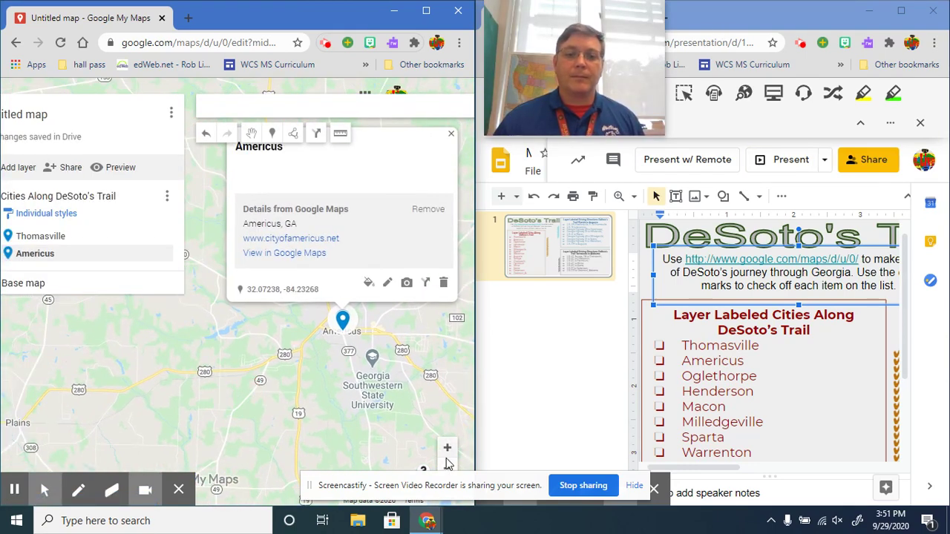
left_click_drag(439, 432, 368, 416)
left_click_drag(312, 398, 360, 416)
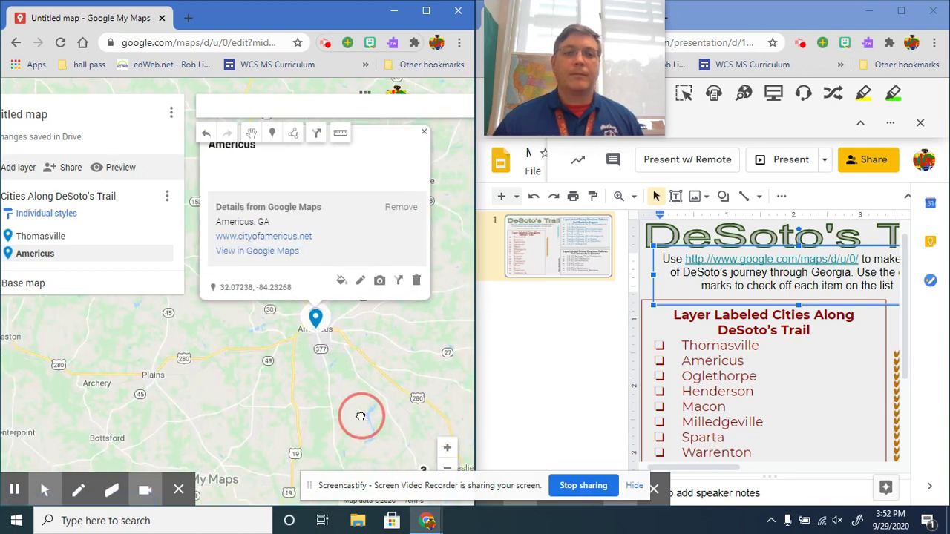
left_click(446, 468)
left_click_drag(364, 331, 415, 428)
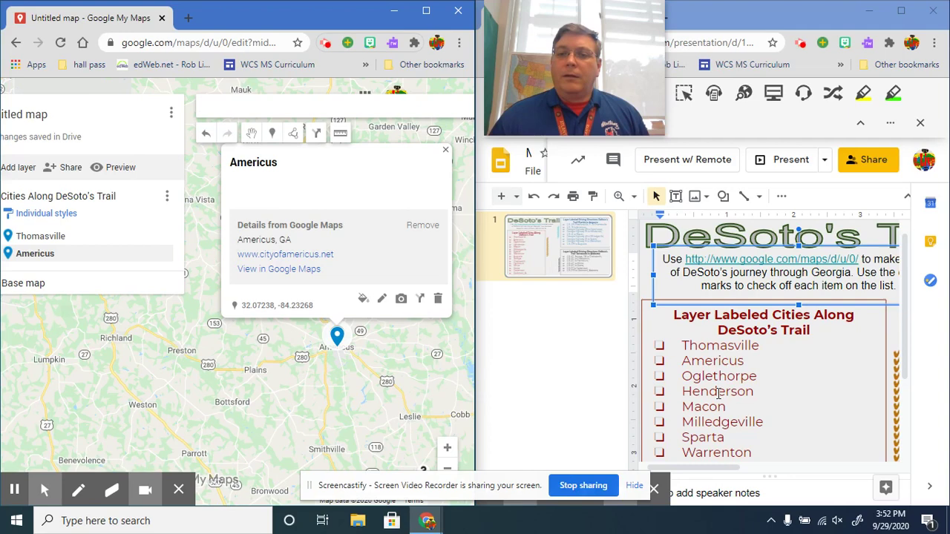
left_click(895, 359)
- Drag checkmark images into the Thomasville and Americus checkboxes on the slide
left_click_drag(867, 365, 644, 362)
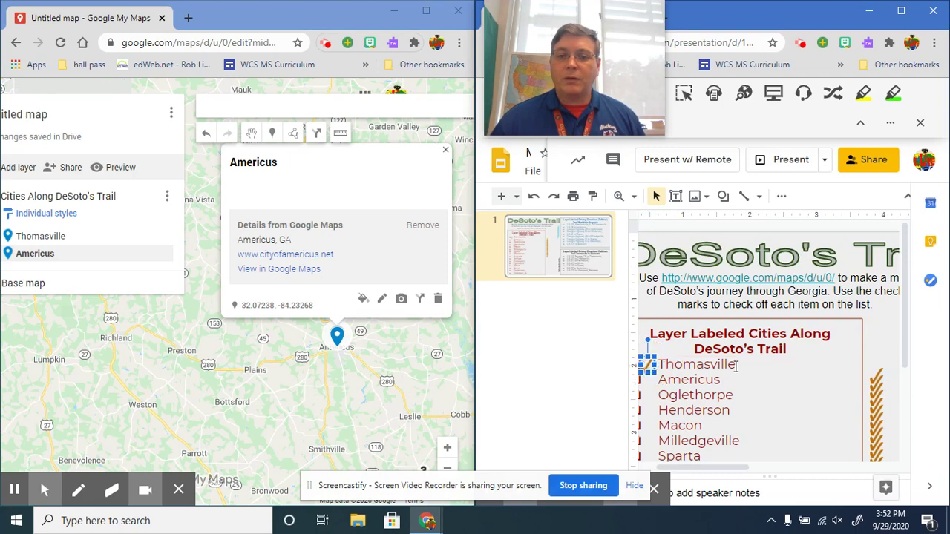
left_click_drag(871, 375, 647, 377)
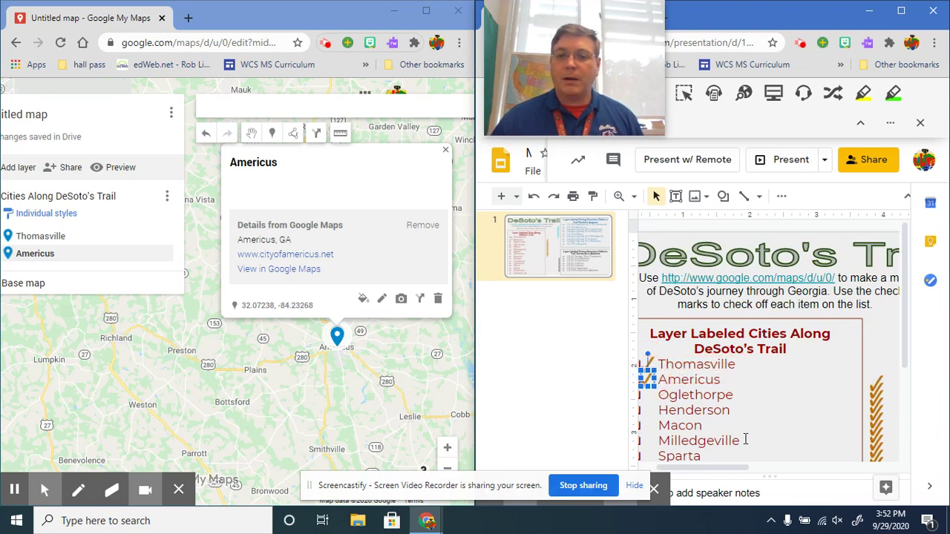
left_click_drag(719, 469, 708, 468)
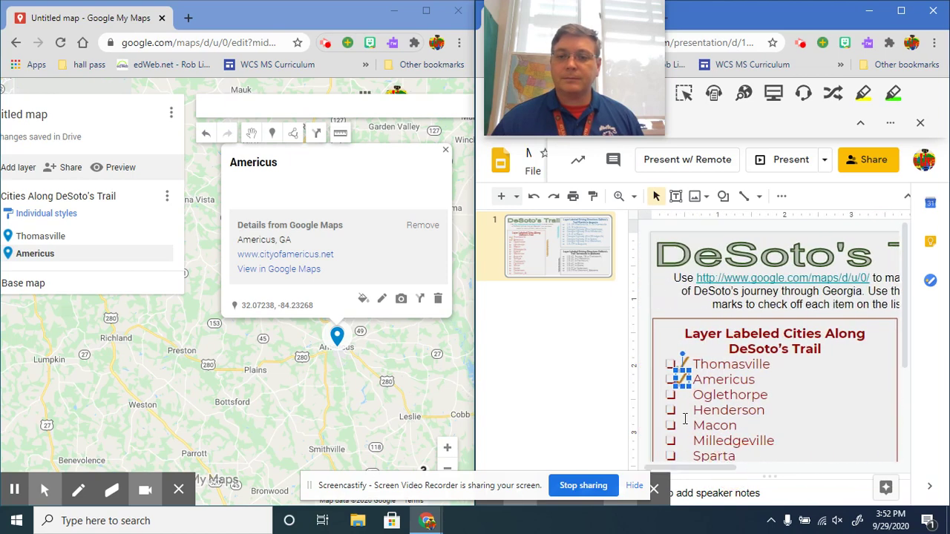
left_click_drag(681, 380, 670, 358)
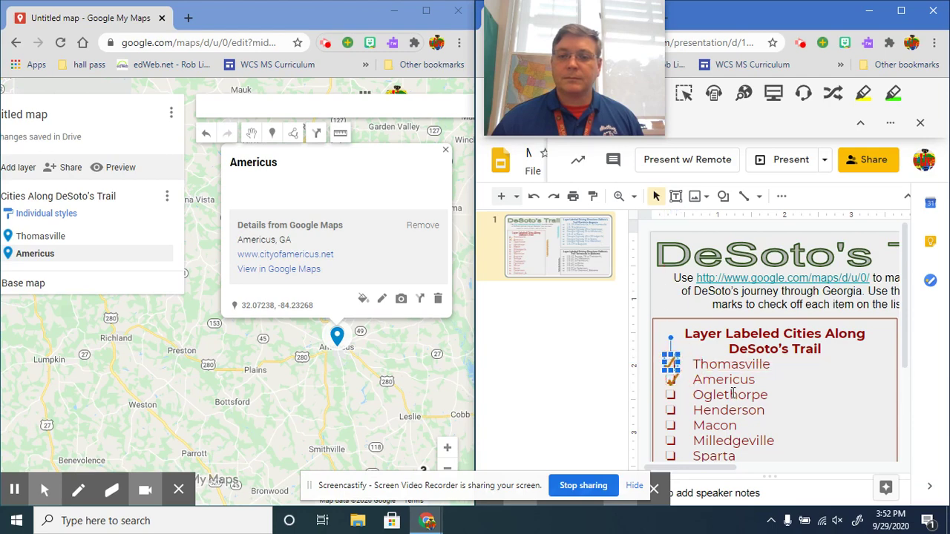
scroll(724, 406, "down", 1)
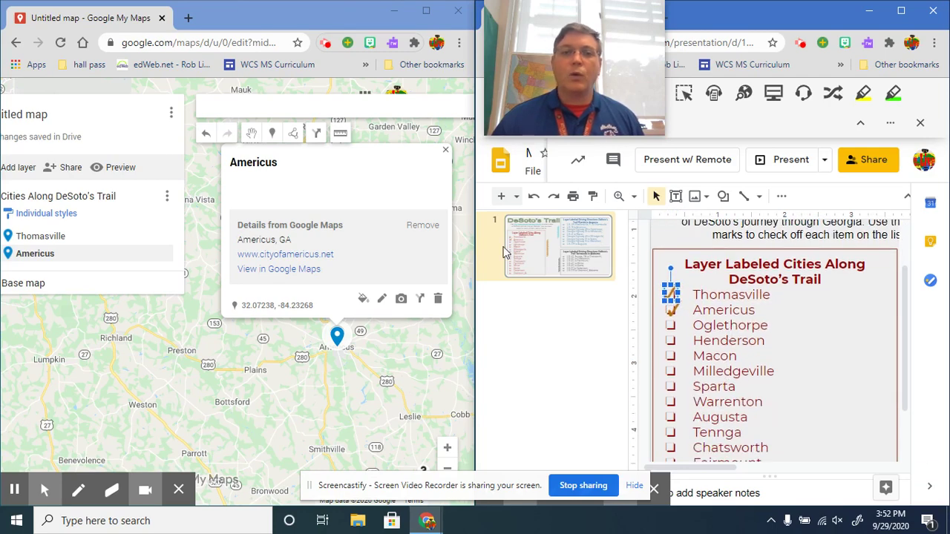
- Search 'ogle' and add Oglethorpe, GA to the cities layer
left_click(301, 117)
left_click(348, 111)
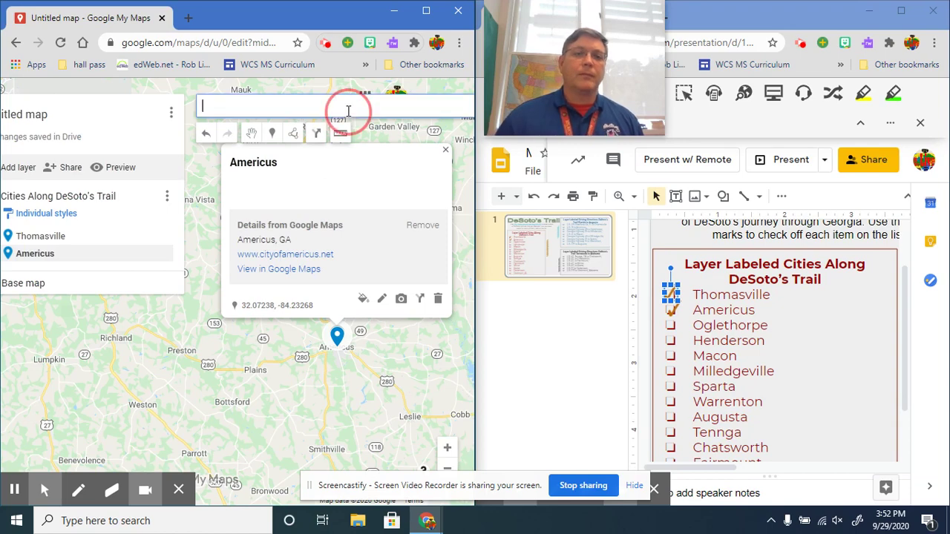
type("ogle")
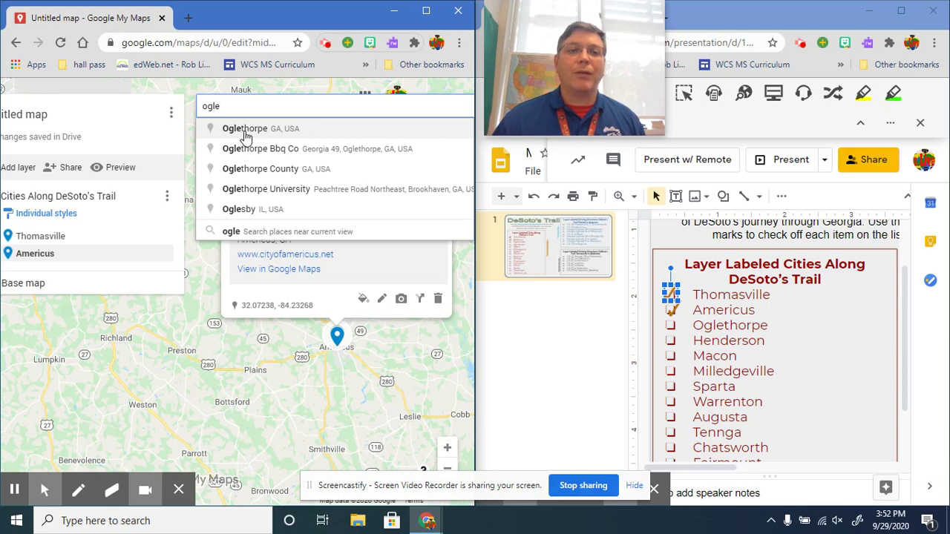
left_click(258, 138)
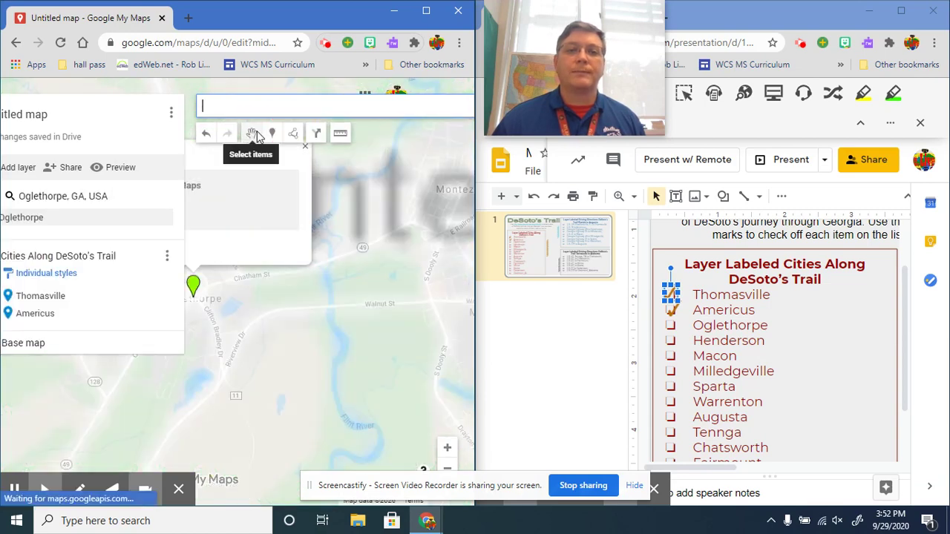
left_click(328, 312)
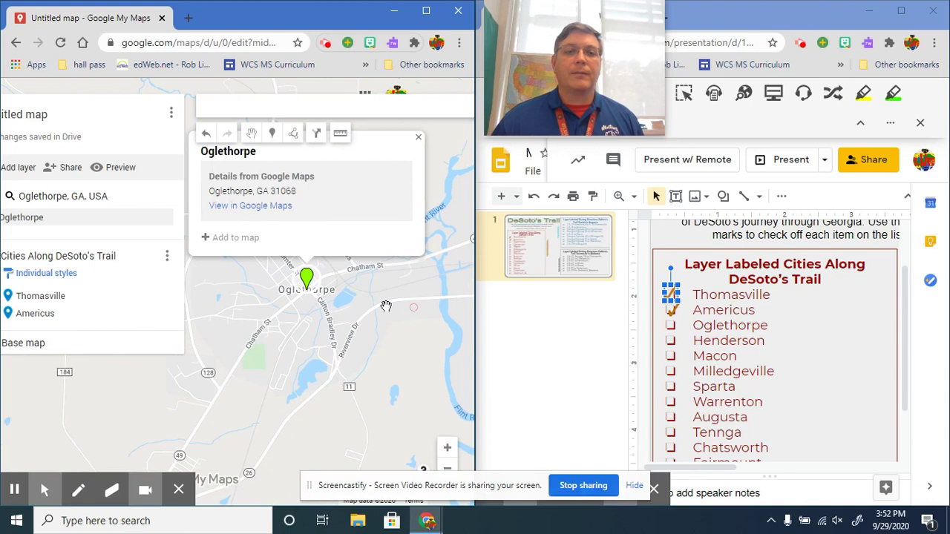
left_click(241, 242)
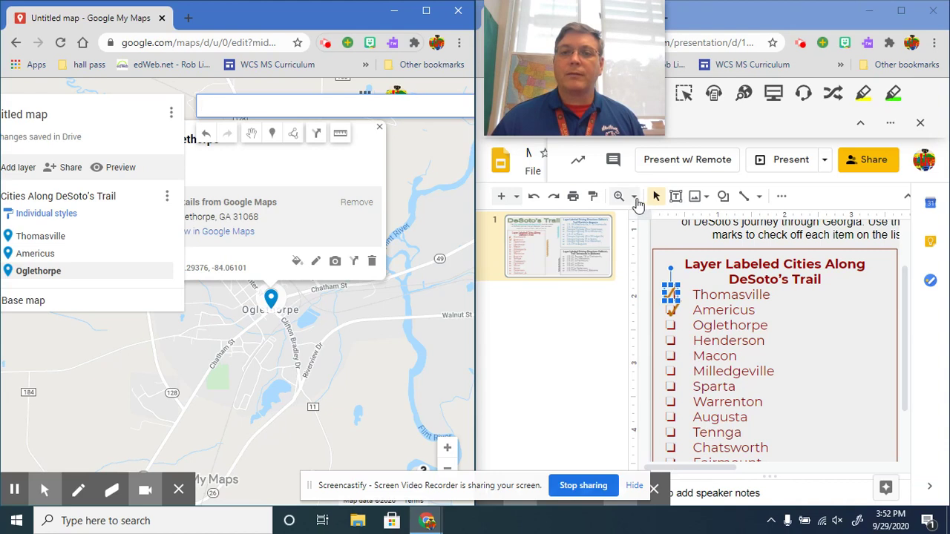
- Set the slide zoom to 50% and tick Oglethorpe's checkbox with a checkmark
left_click(633, 196)
left_click(672, 247)
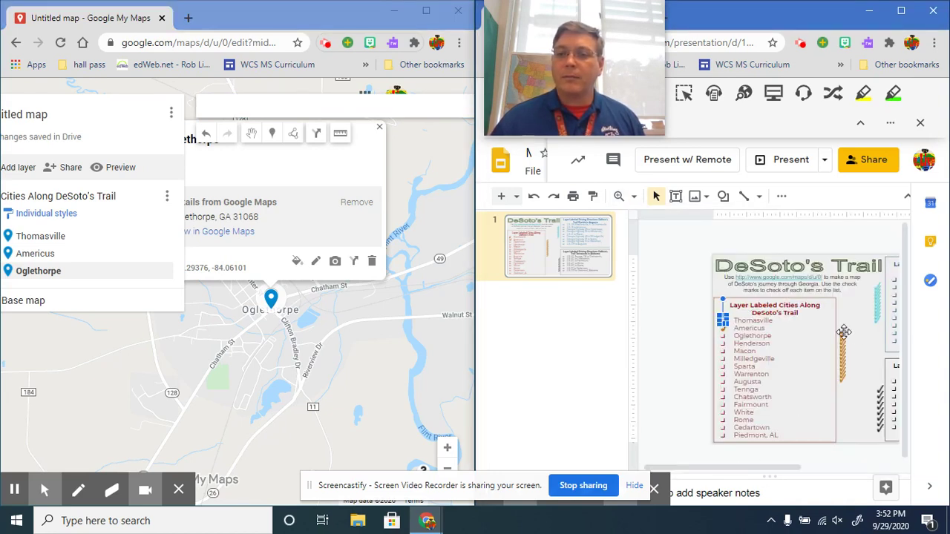
left_click_drag(844, 332, 722, 337)
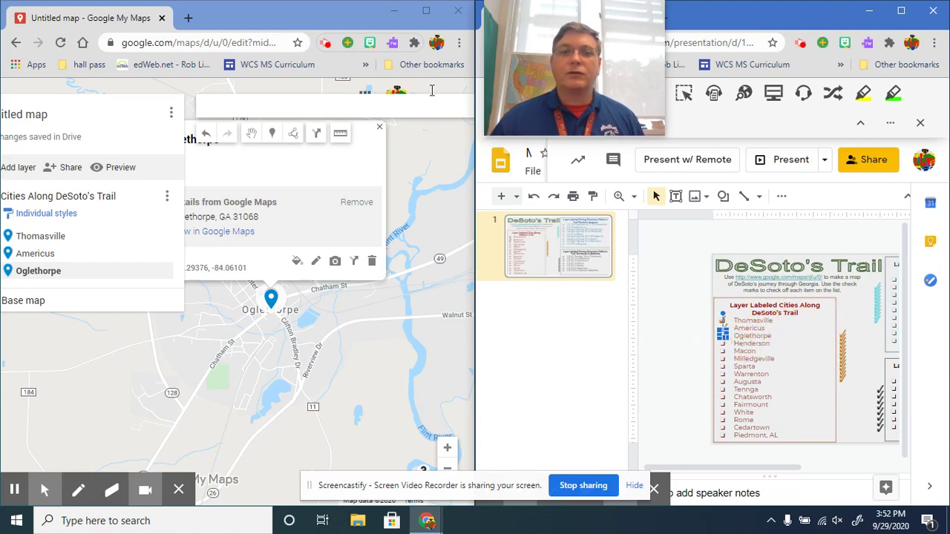
- Search 'Henderson, g' and add Henderson, GA, USA to the cities layer
left_click(293, 109)
type("H")
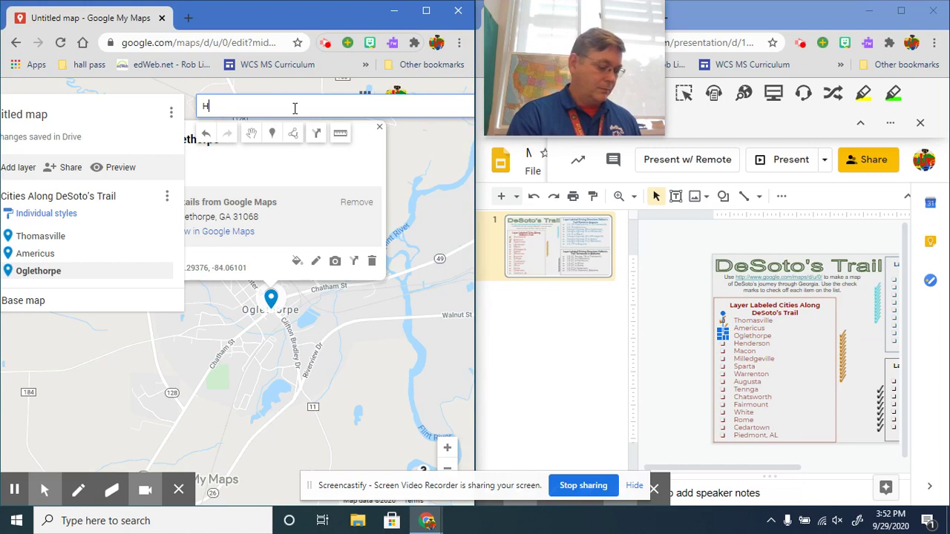
type("enderson")
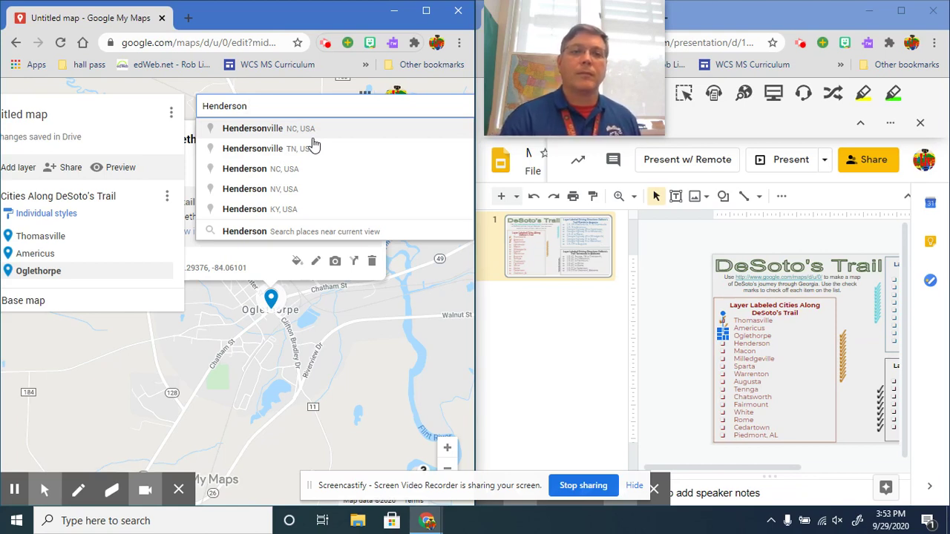
type(", ")
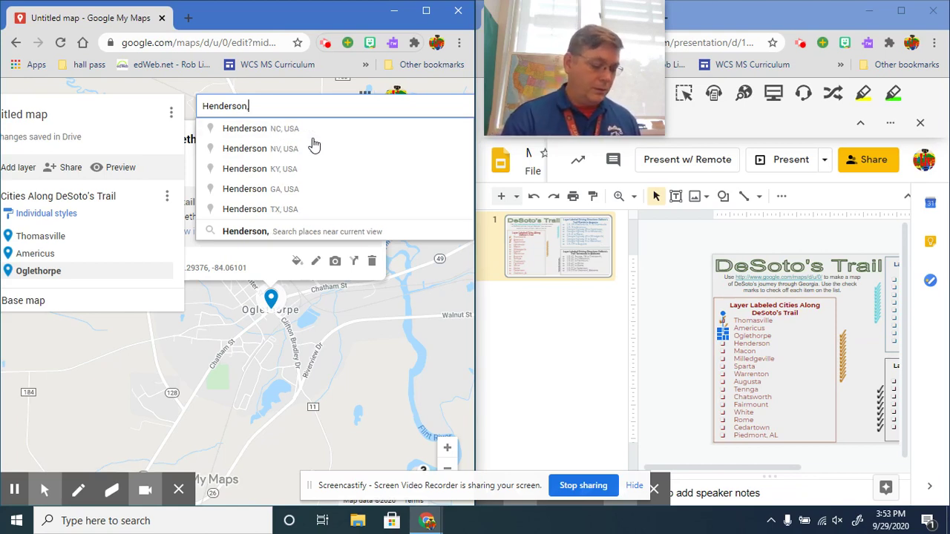
type("g")
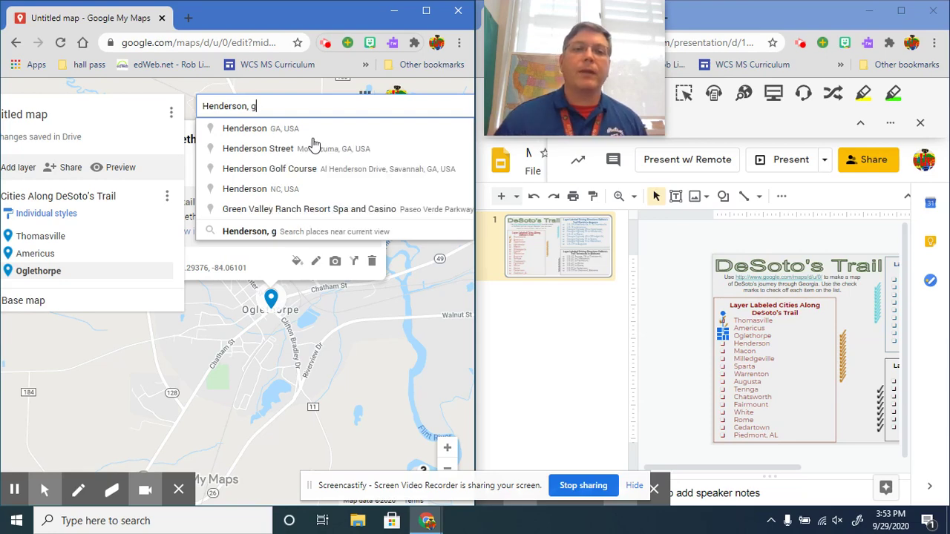
left_click(272, 128)
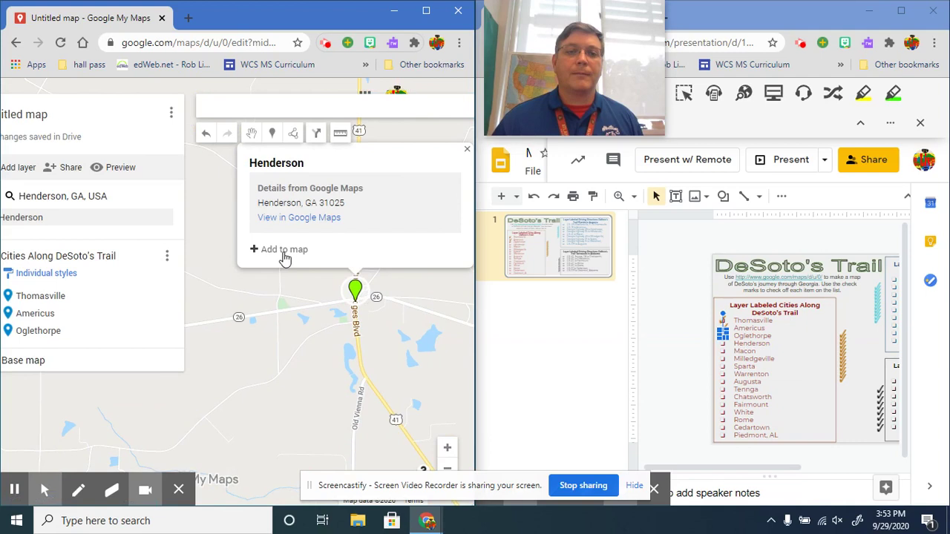
left_click(282, 250)
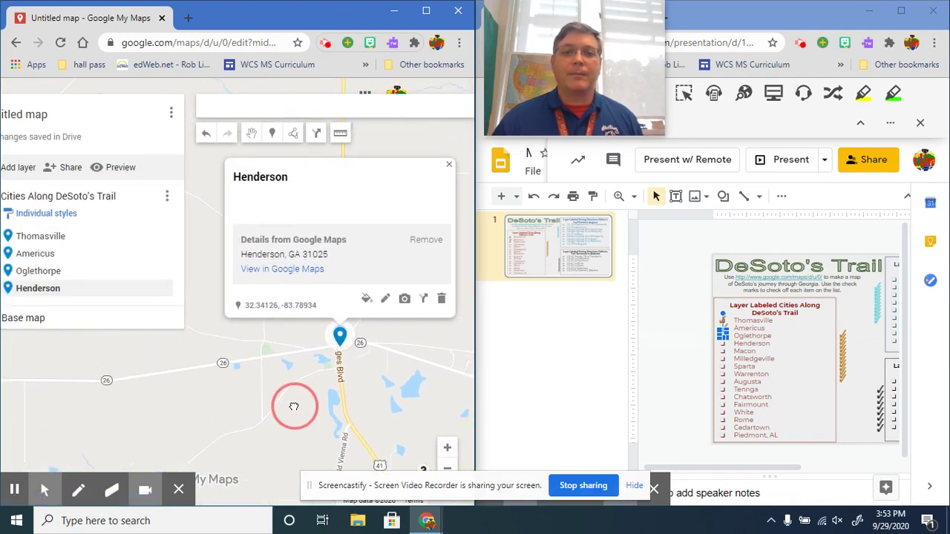
left_click_drag(294, 406, 319, 397)
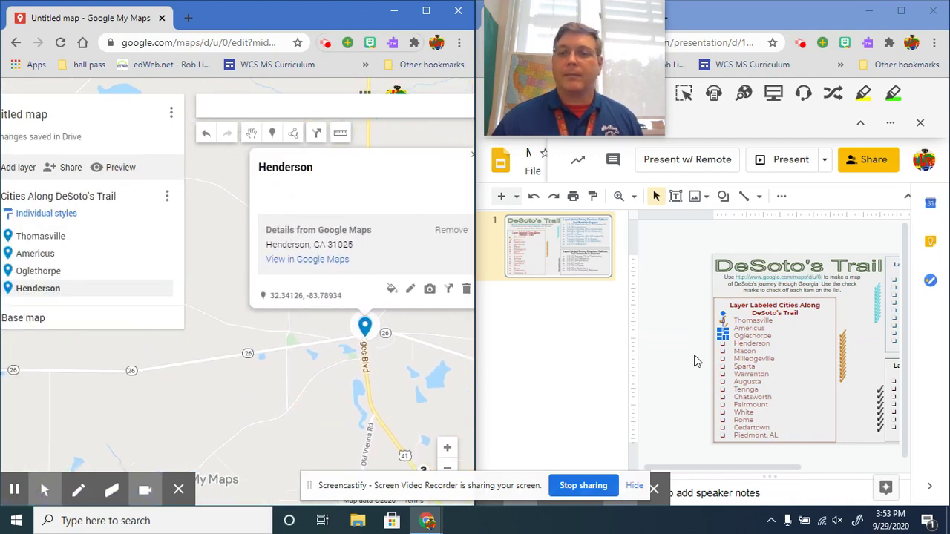
- Find Macon, GA on the map, then select the mistyped search text
left_click(345, 109)
type("M")
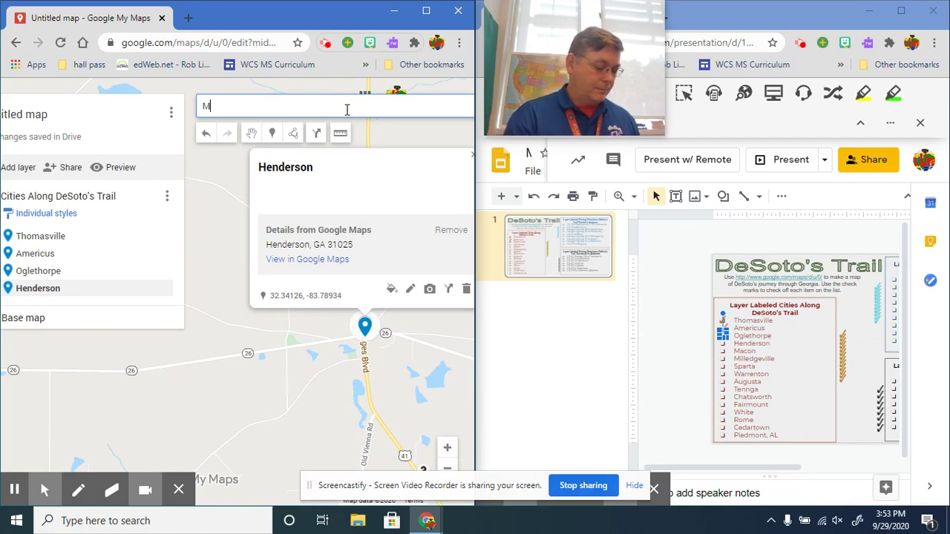
type("acon")
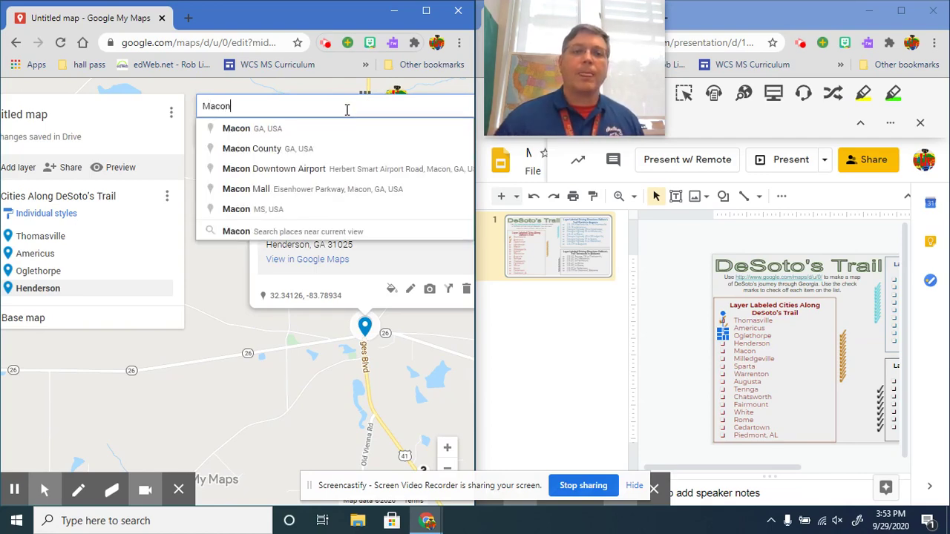
left_click(239, 128)
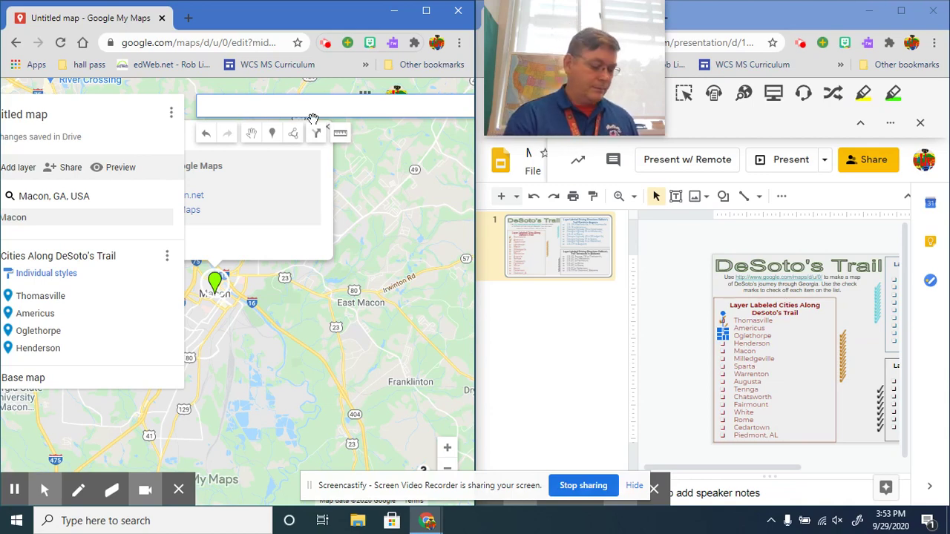
type("<Mi")
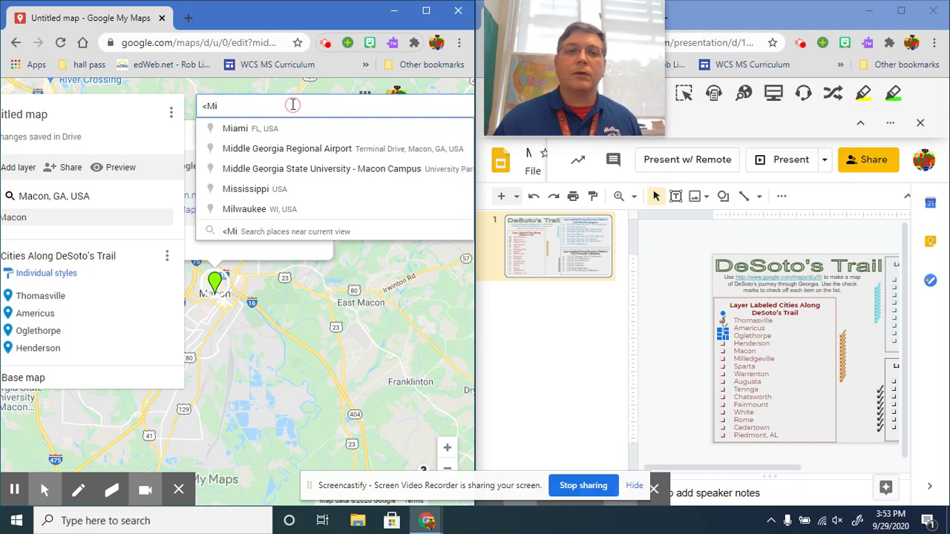
left_click_drag(248, 104, 211, 105)
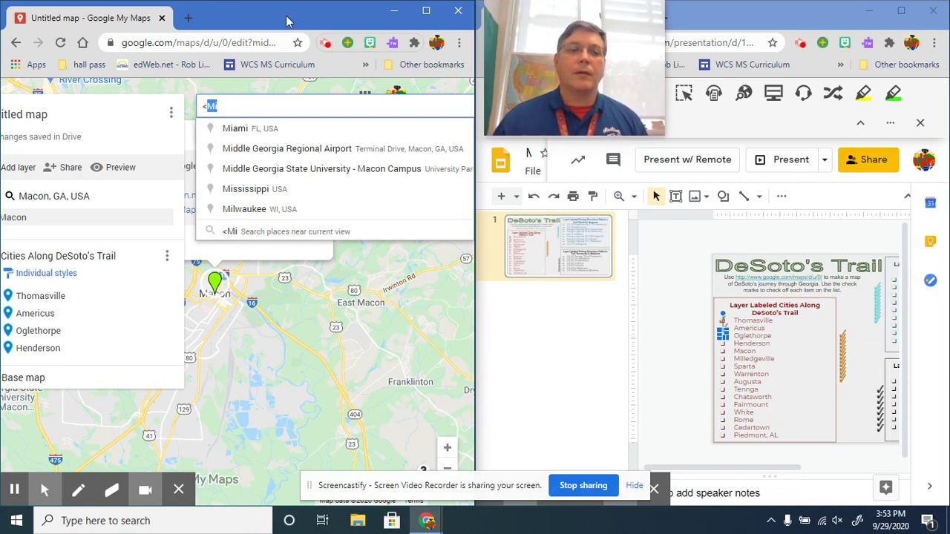
- With the map window maximized, search 'mill' and add Milledgeville, GA to the layer
left_click(424, 10)
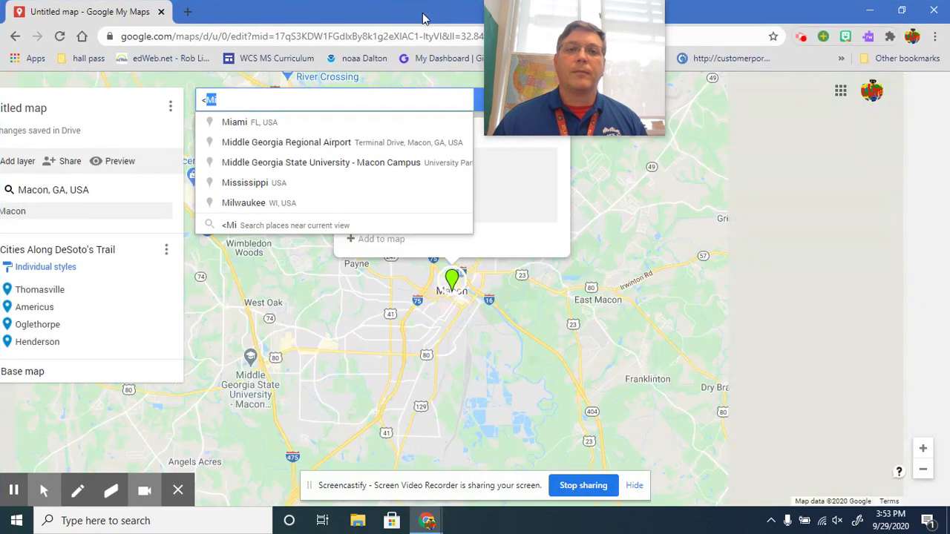
left_click(270, 104)
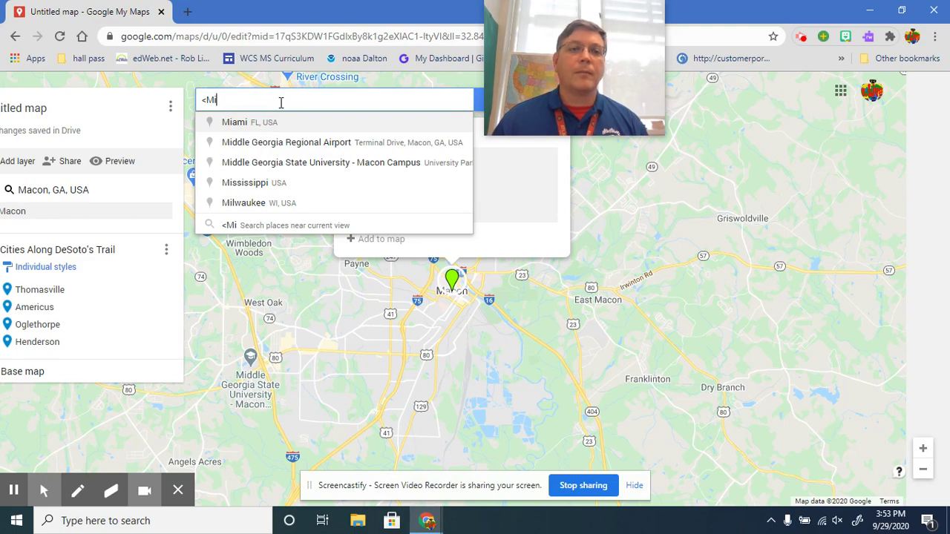
key("Return")
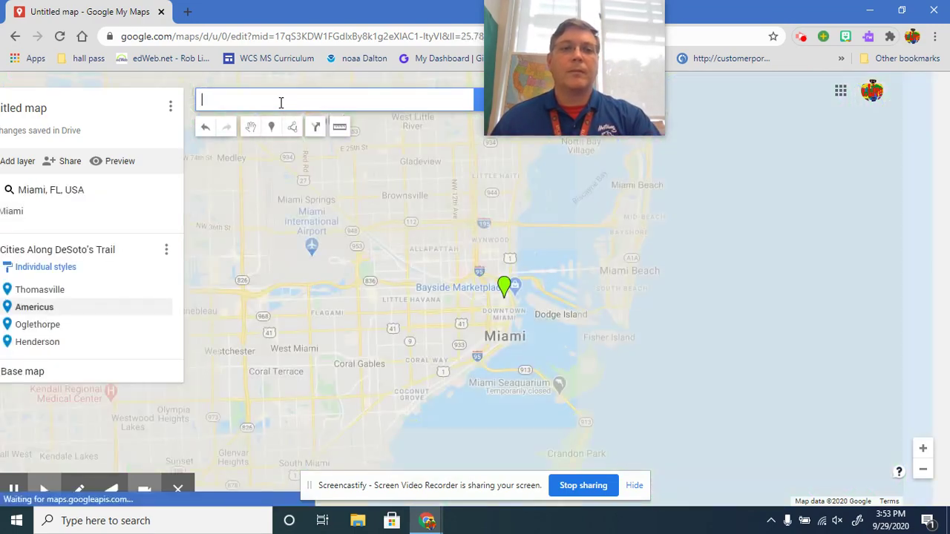
left_click(41, 289)
left_click(40, 342)
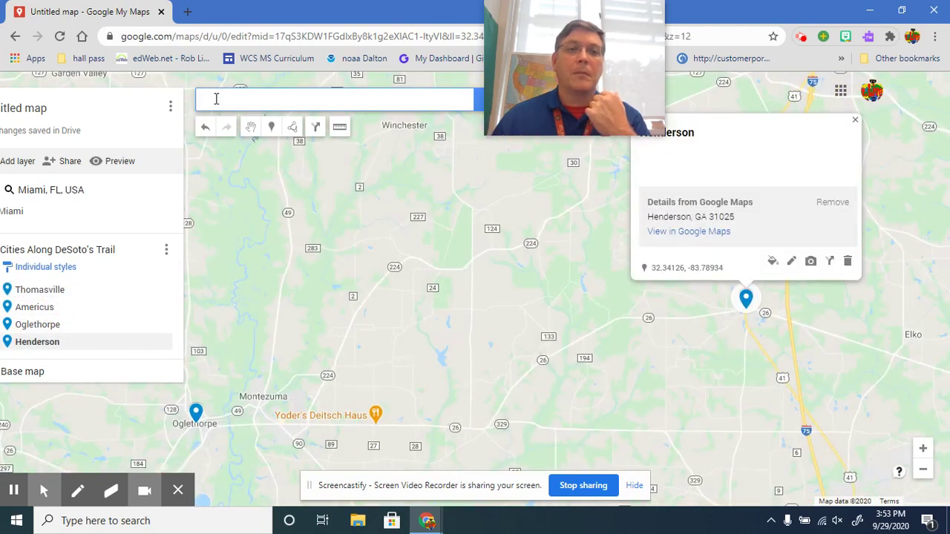
type("m")
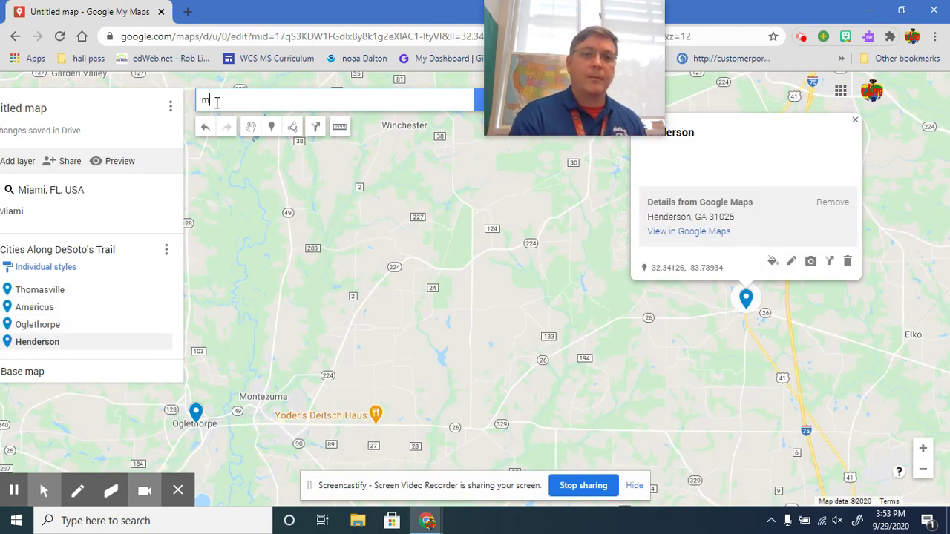
type("ill")
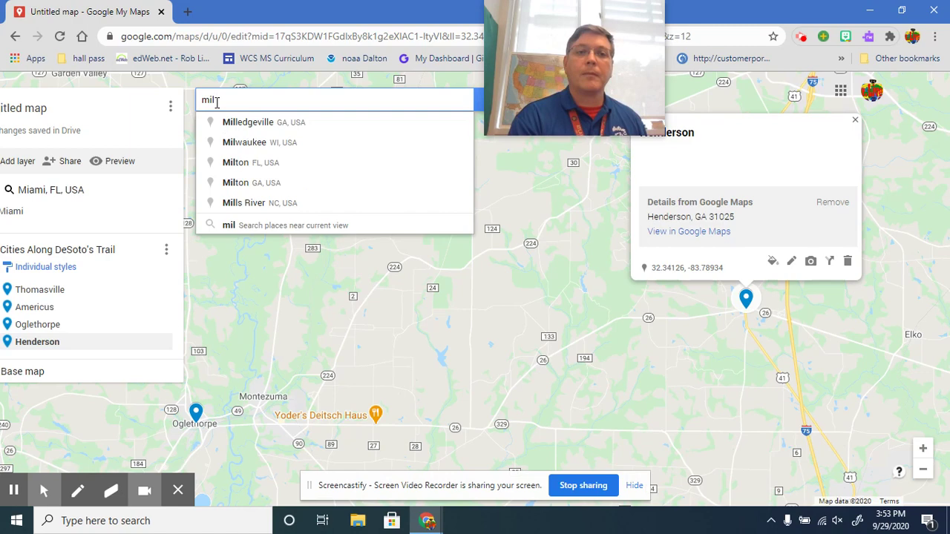
left_click(276, 128)
left_click(401, 270)
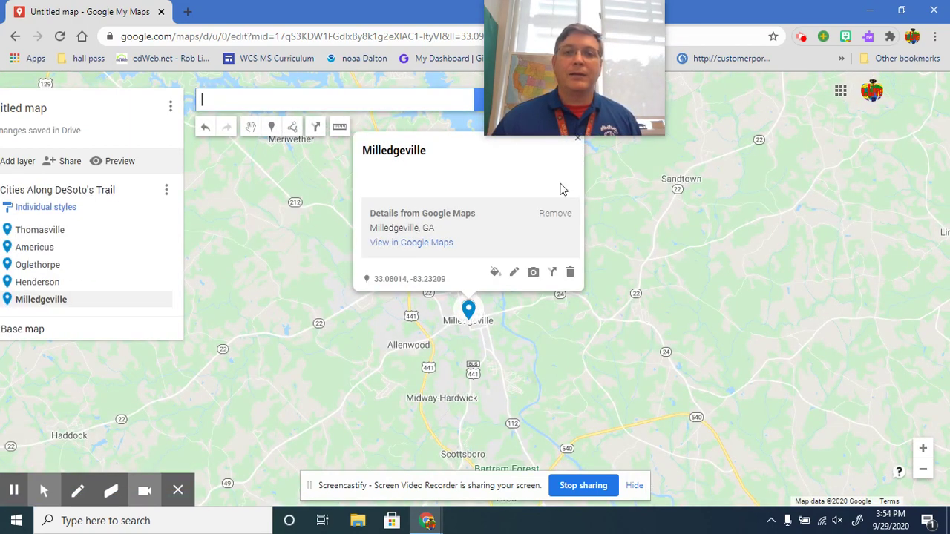
left_click(902, 10)
- Snap the map window to the left and stretch it to full screen height
left_click_drag(104, 82, 2, 2)
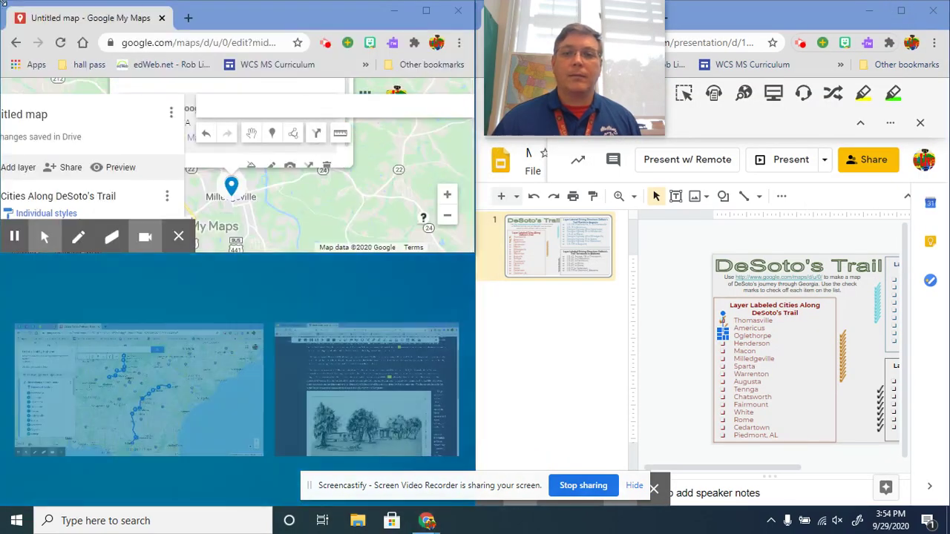
left_click(321, 208)
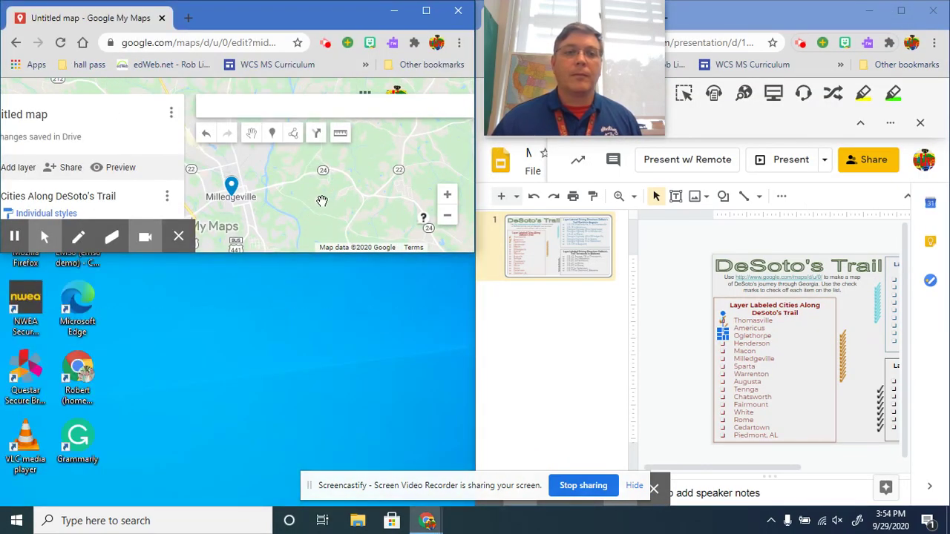
left_click_drag(438, 255, 437, 499)
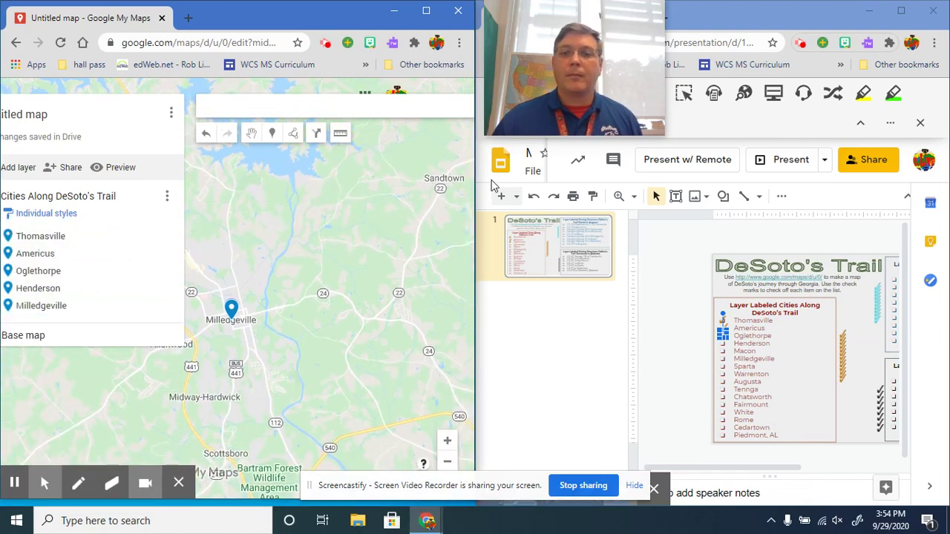
- Add Sparta, GA and Warrenton, GA to the cities layer
left_click(289, 106)
type("sparta")
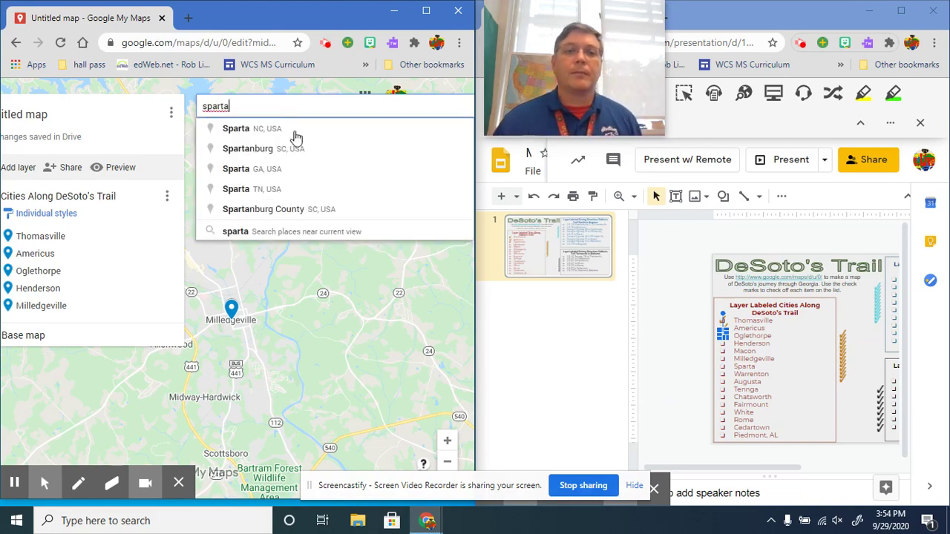
left_click(289, 170)
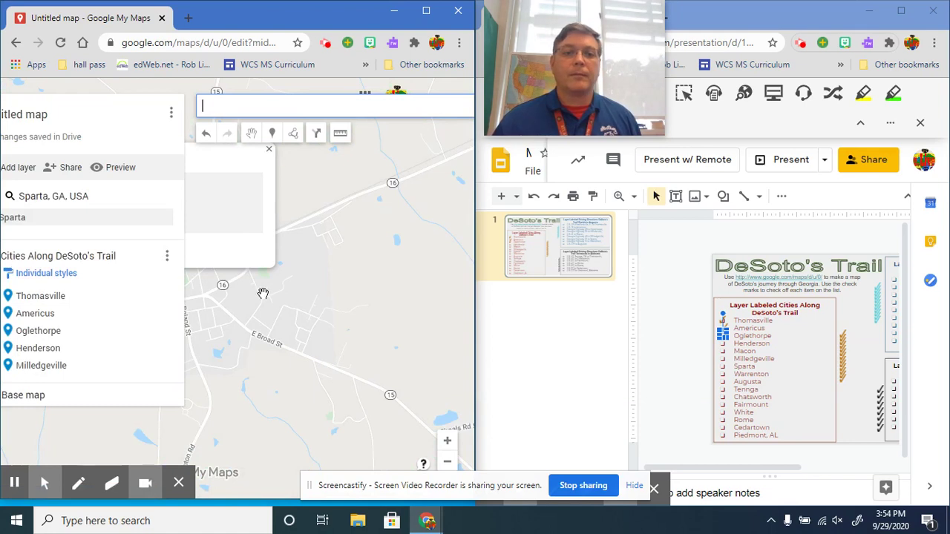
left_click(275, 241)
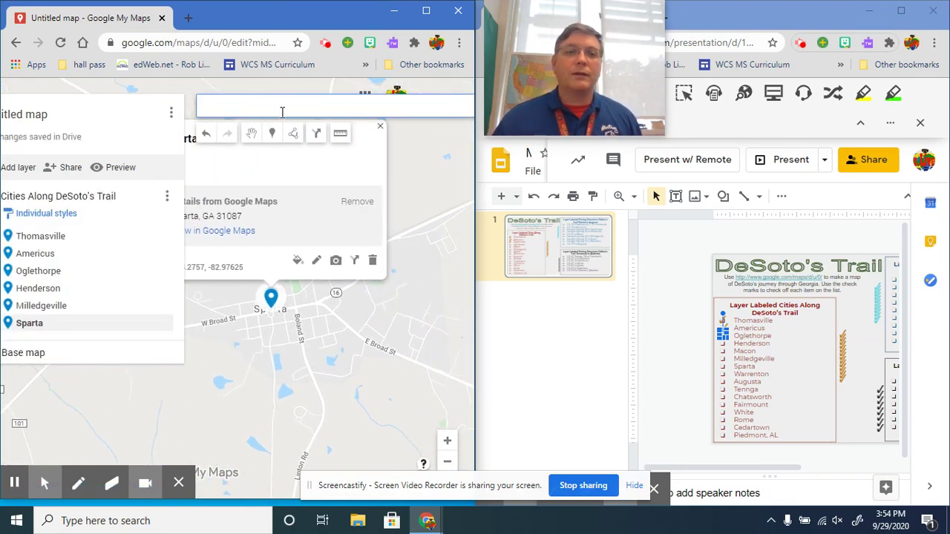
type("Wareen")
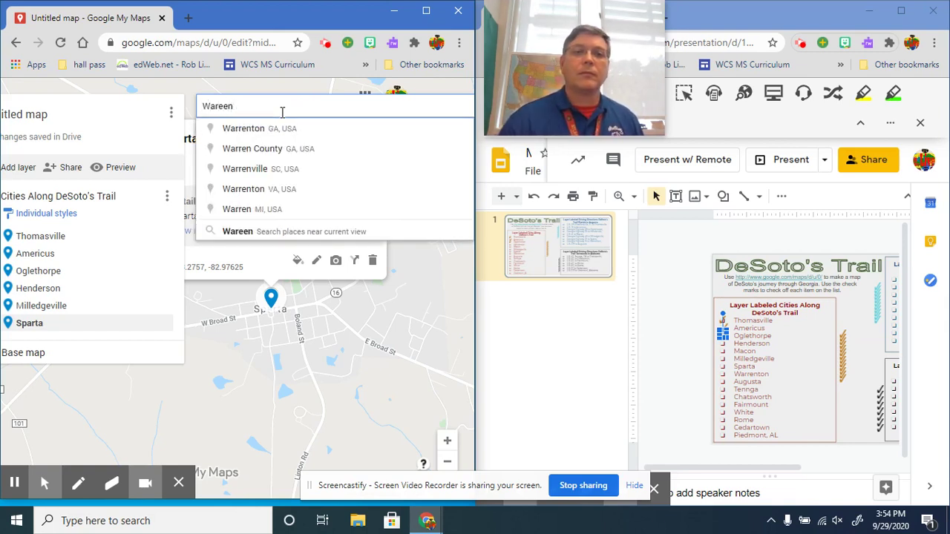
left_click(264, 129)
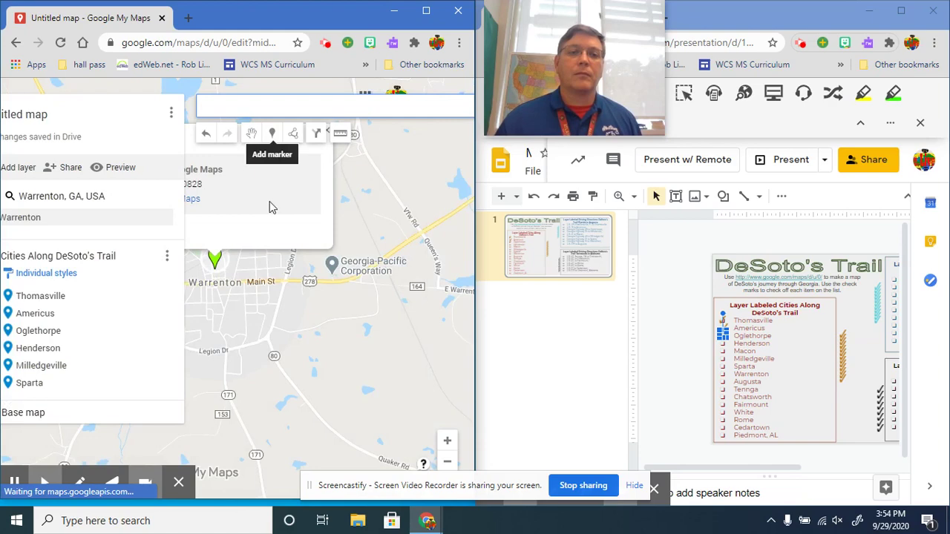
left_click(260, 324)
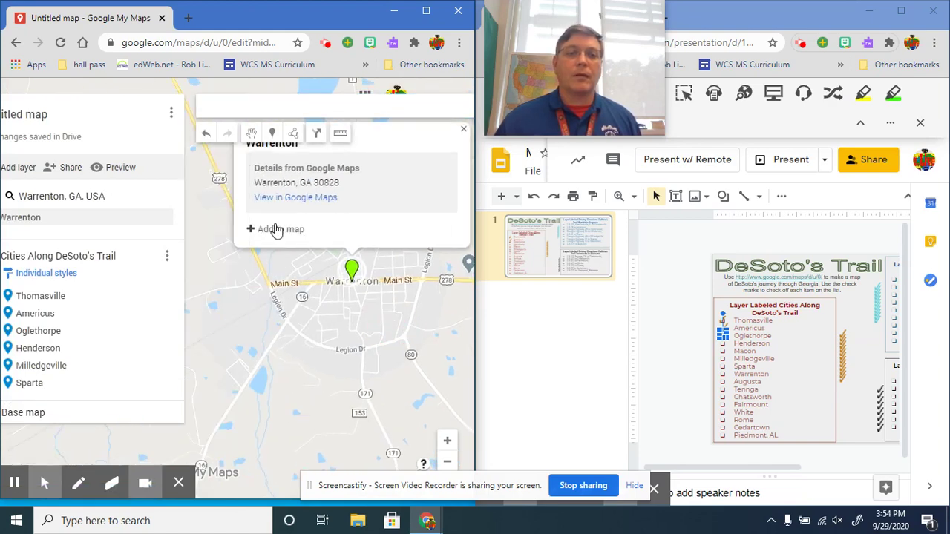
left_click(279, 230)
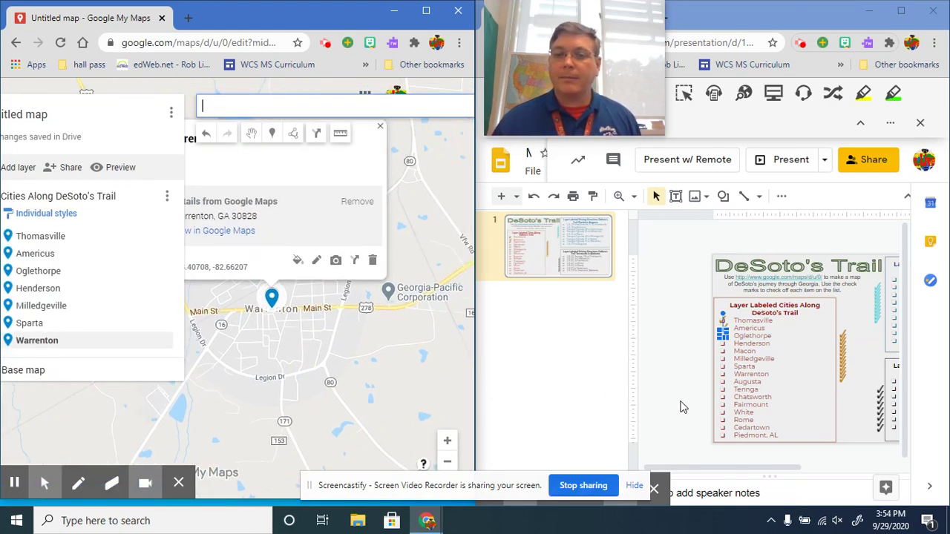
- Locate Augusta, then search 'Tennga' and add Tennga, GA to the cities layer
left_click(297, 104)
type("Augusta")
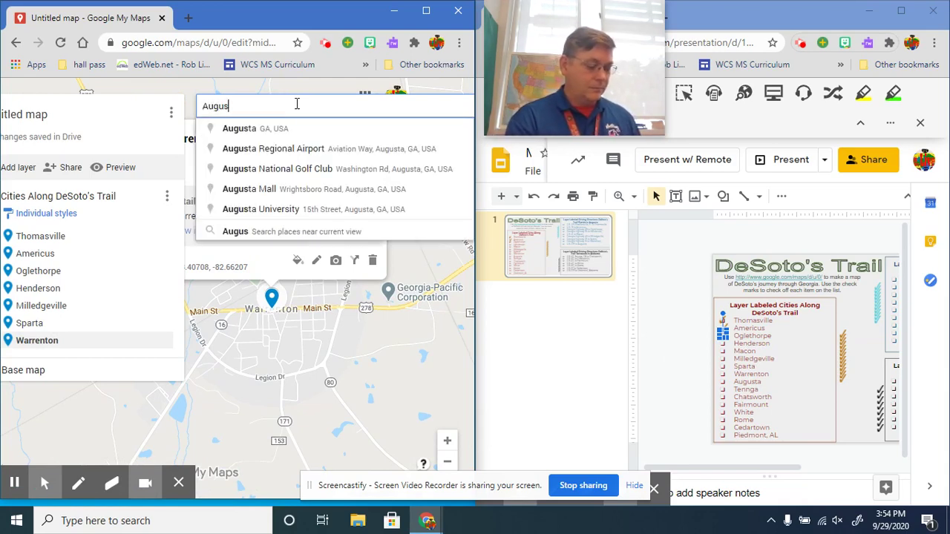
left_click(282, 129)
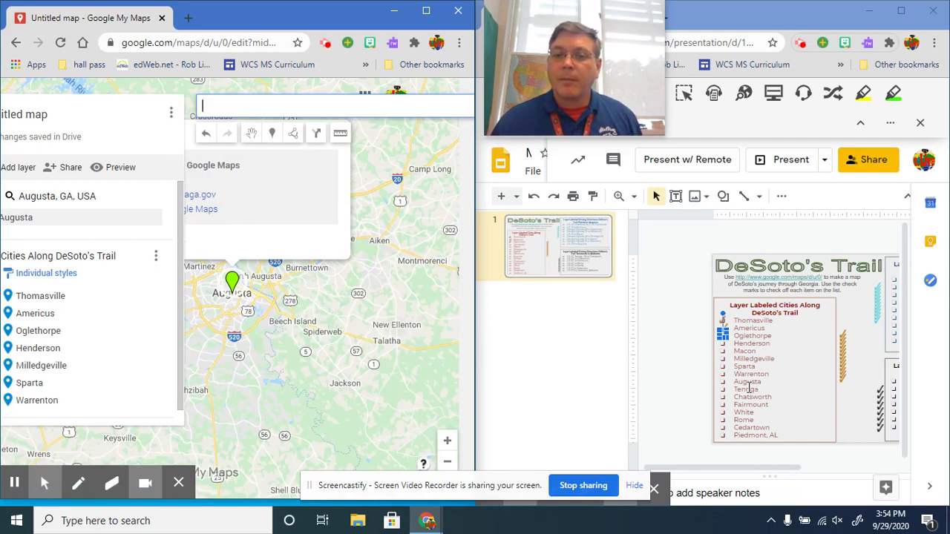
left_click(351, 106)
type("T")
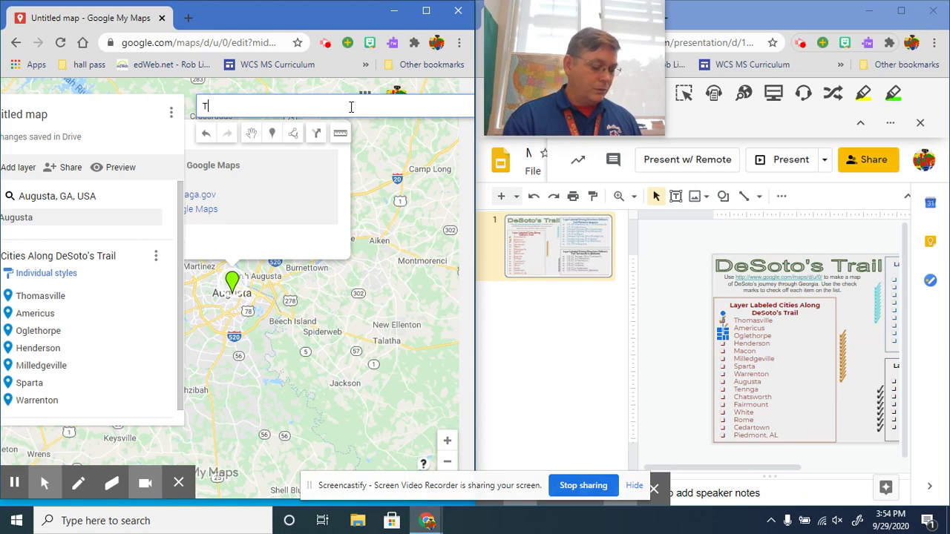
type("enn")
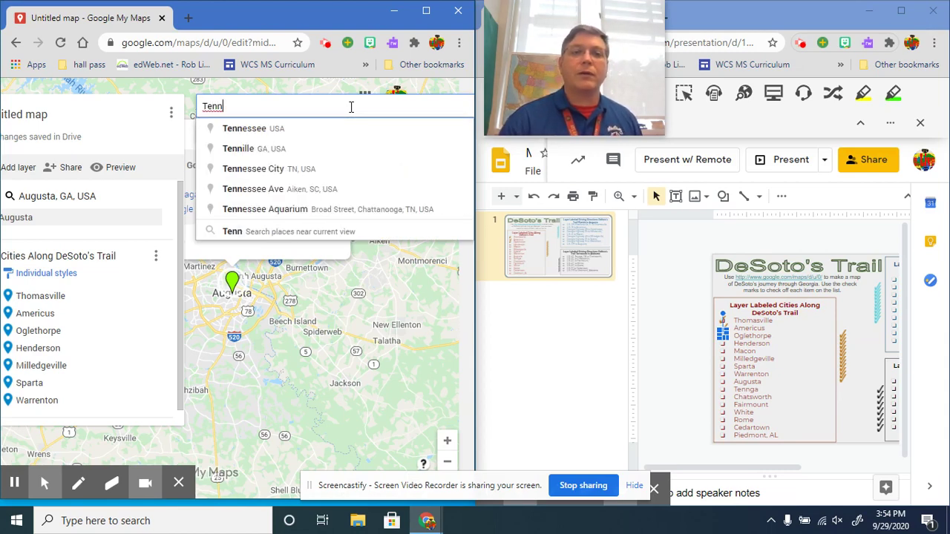
type("ga")
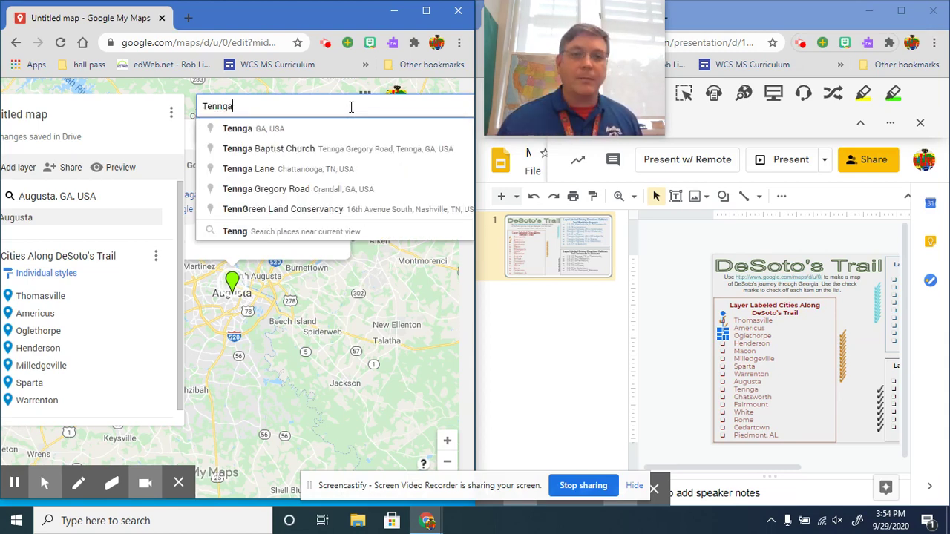
left_click(281, 128)
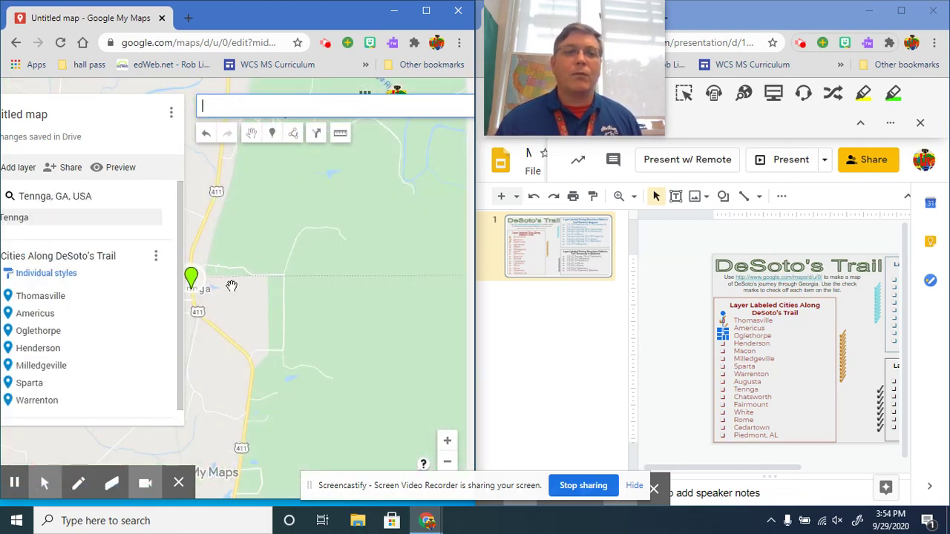
left_click_drag(215, 302, 378, 284)
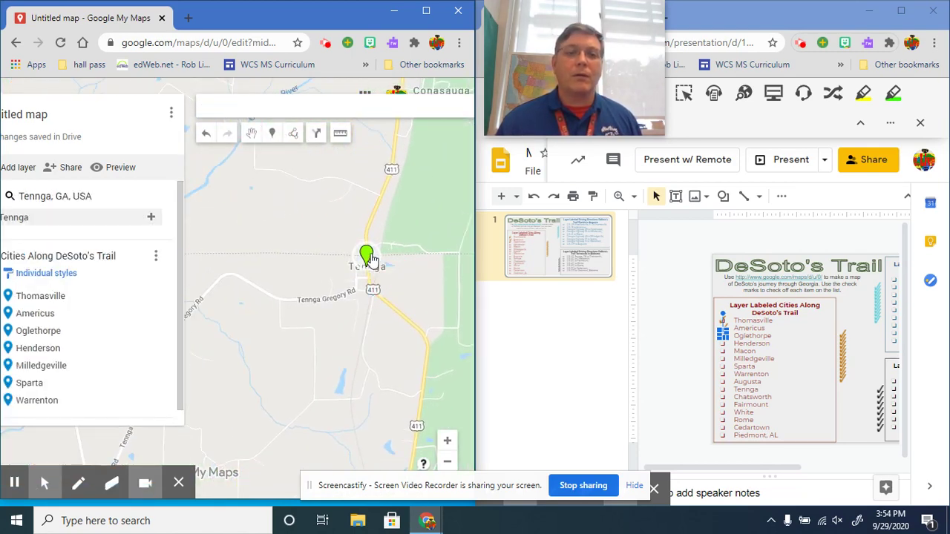
left_click(368, 257)
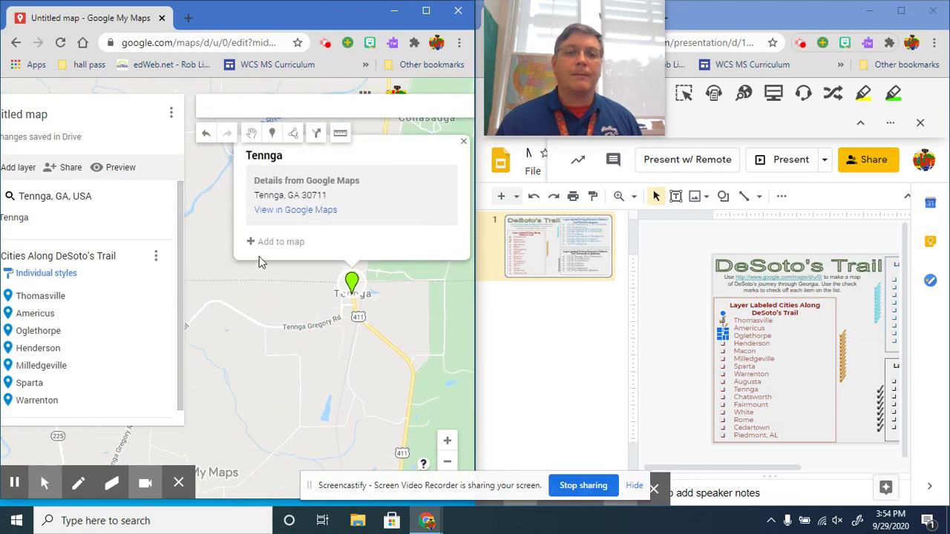
left_click(281, 245)
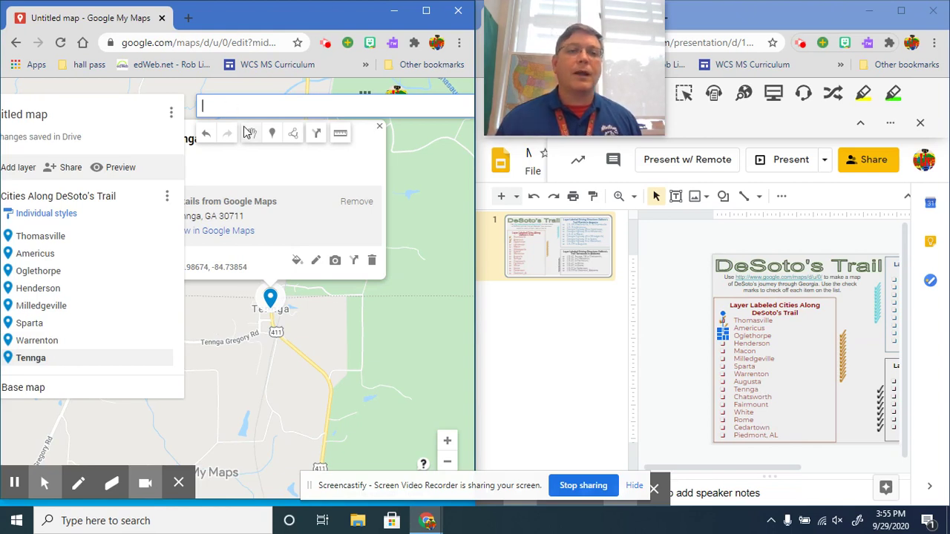
- Add Augusta, GA to the layer and move it above Tennga in the list
type("augus")
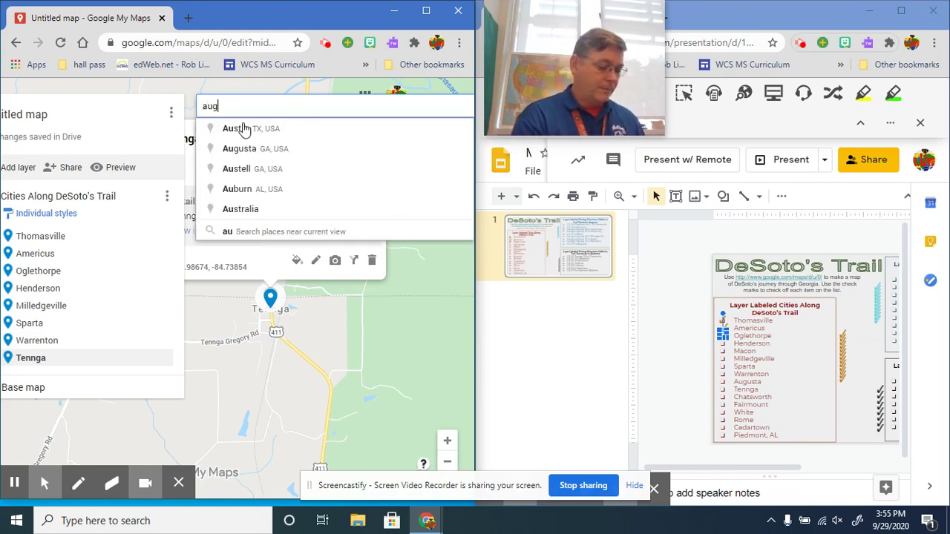
left_click(244, 129)
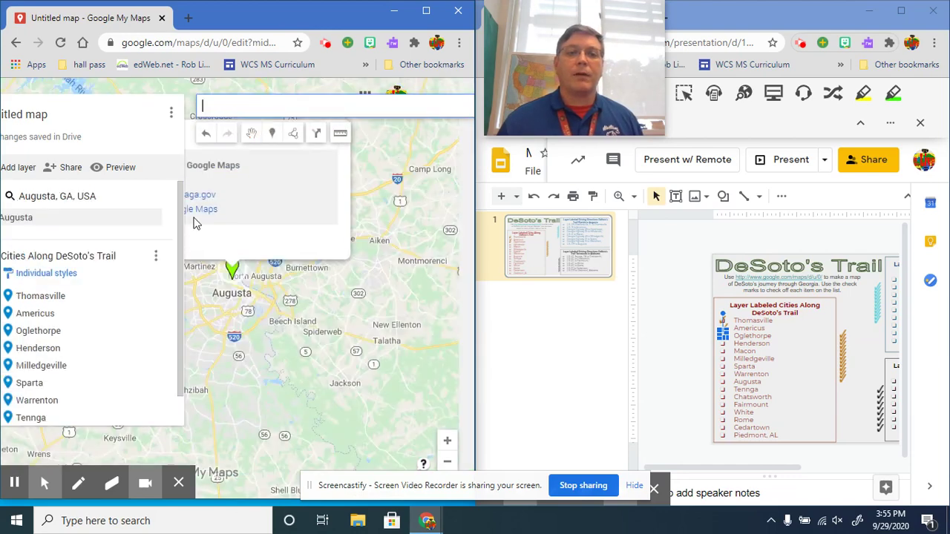
left_click_drag(227, 310, 413, 312)
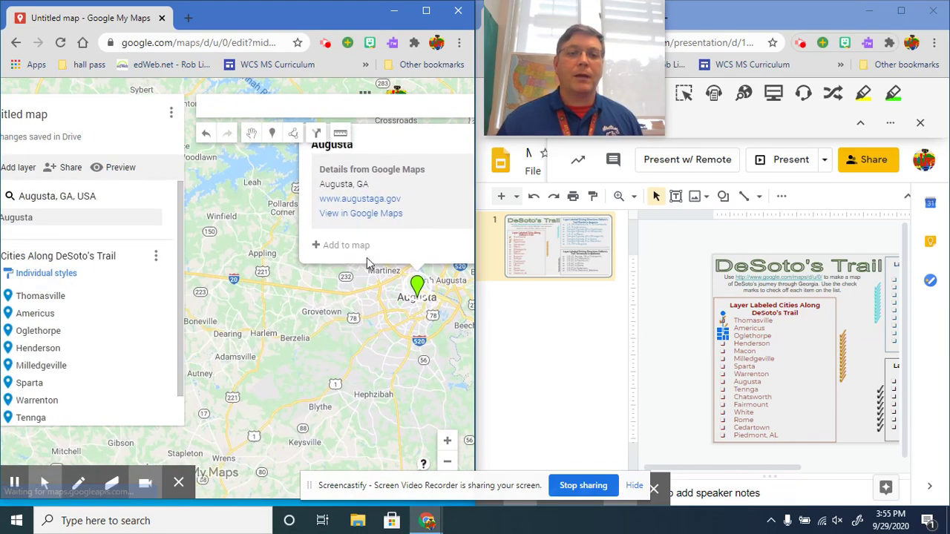
left_click(366, 245)
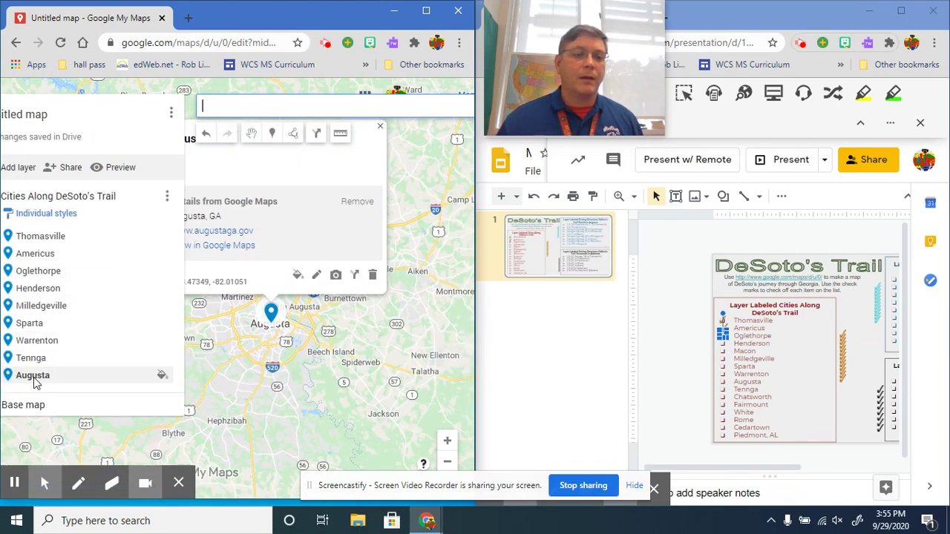
left_click_drag(35, 380, 41, 355)
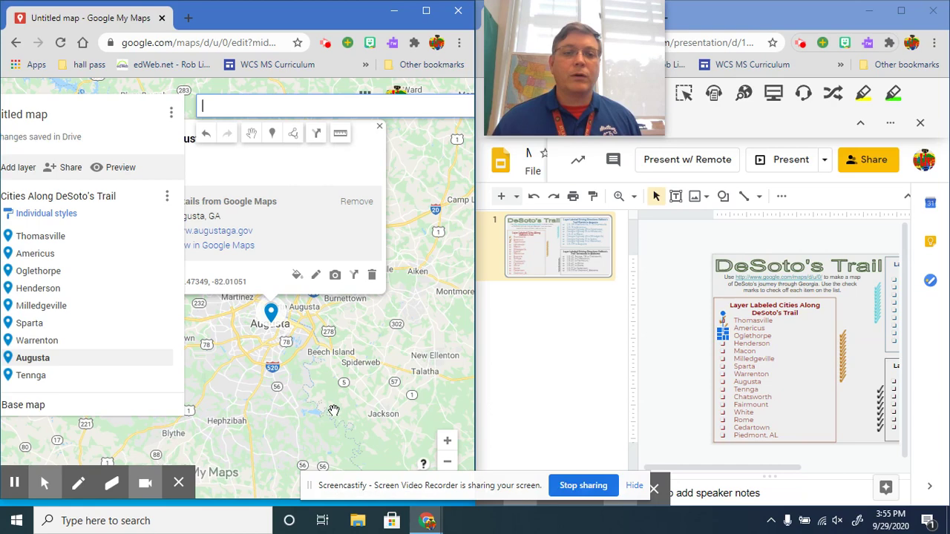
type("chaTS")
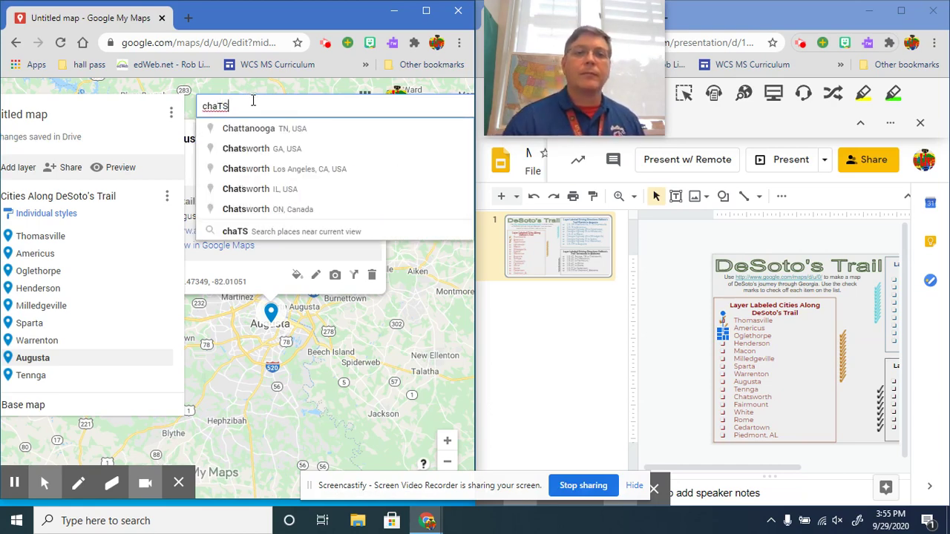
- Add Chatsworth, GA and Fairmount, GA to the Cities Along DeSoto's Trail layer
left_click(297, 149)
left_click_drag(302, 398, 328, 403)
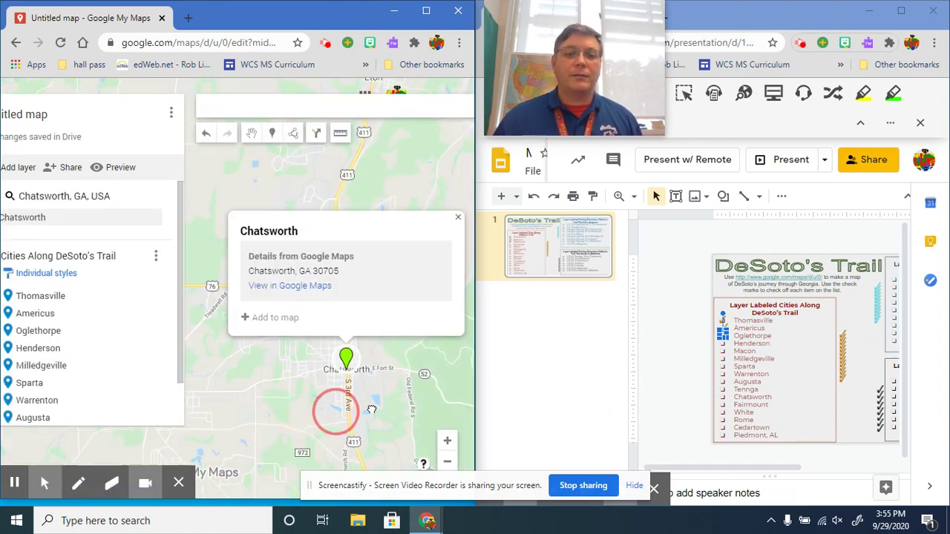
left_click(313, 309)
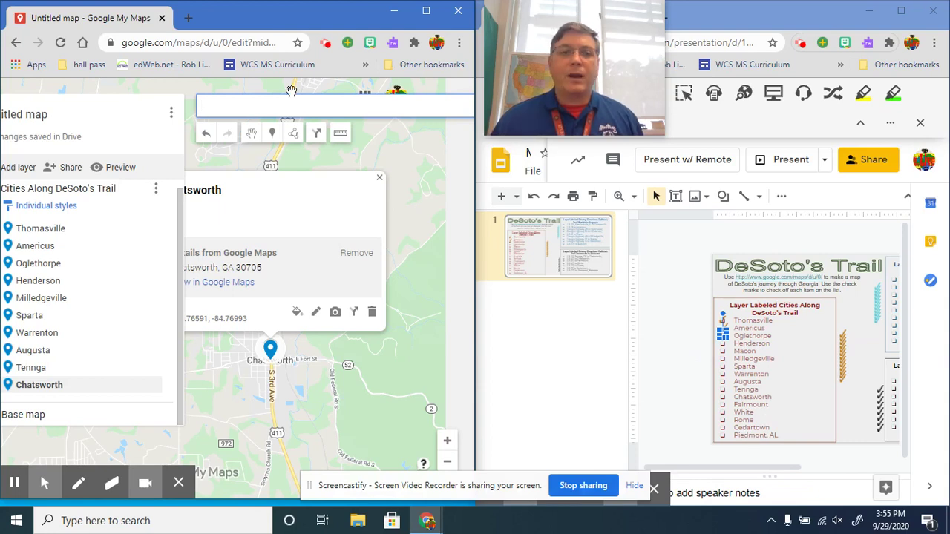
type("fA")
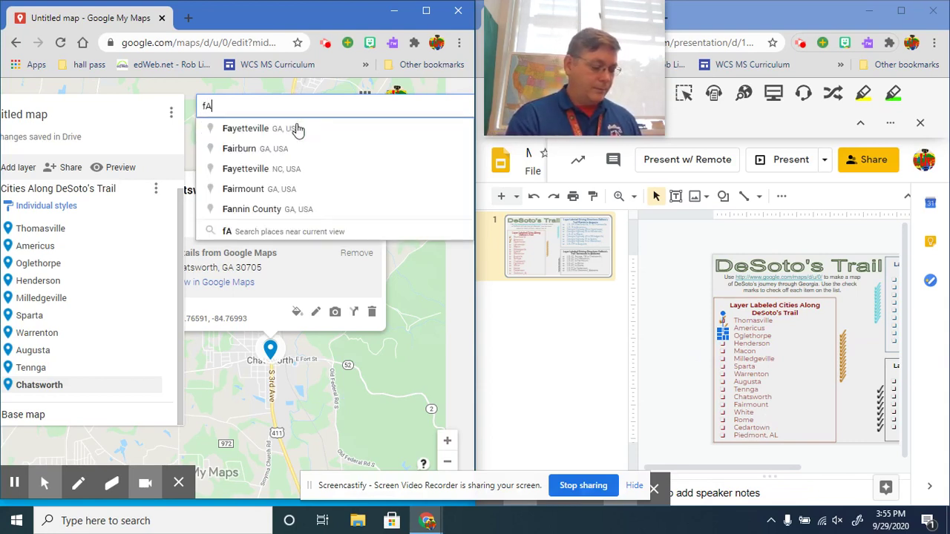
type("IRMON")
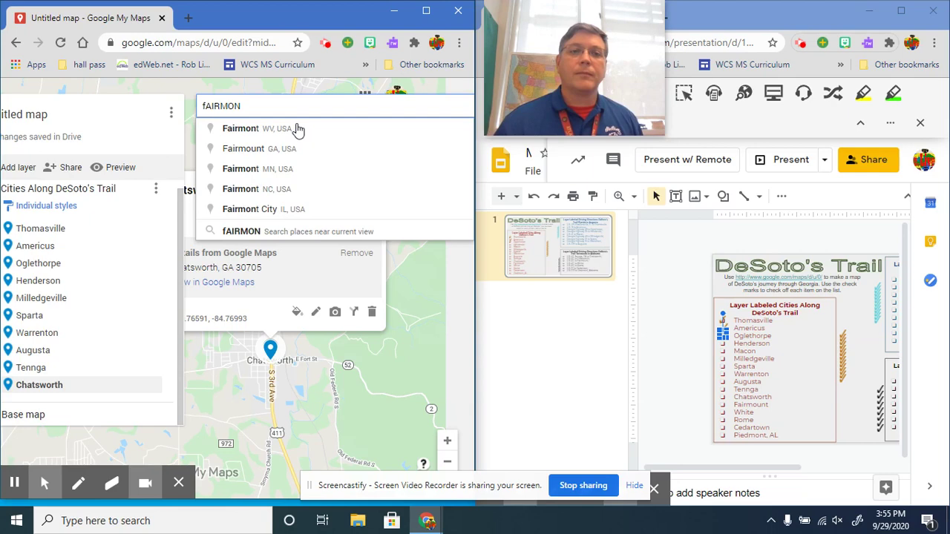
left_click(282, 149)
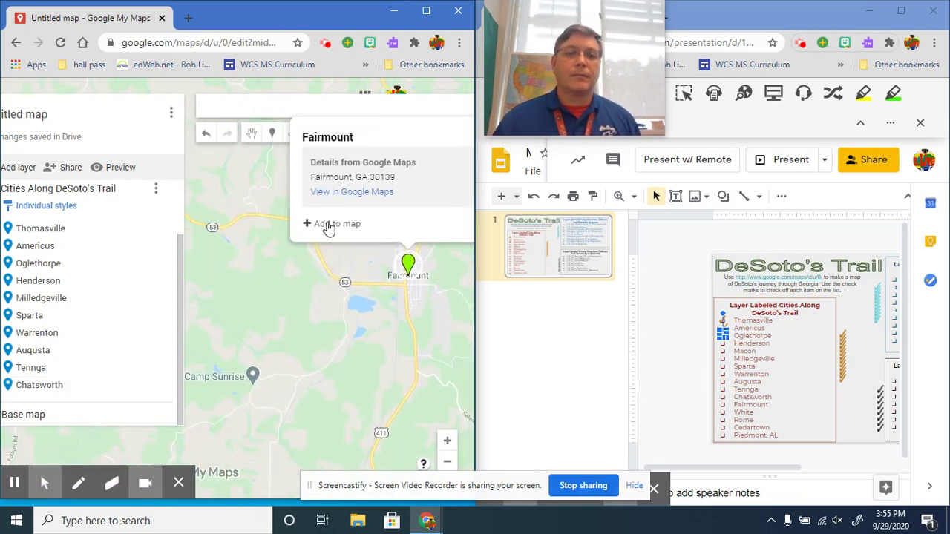
left_click(330, 223)
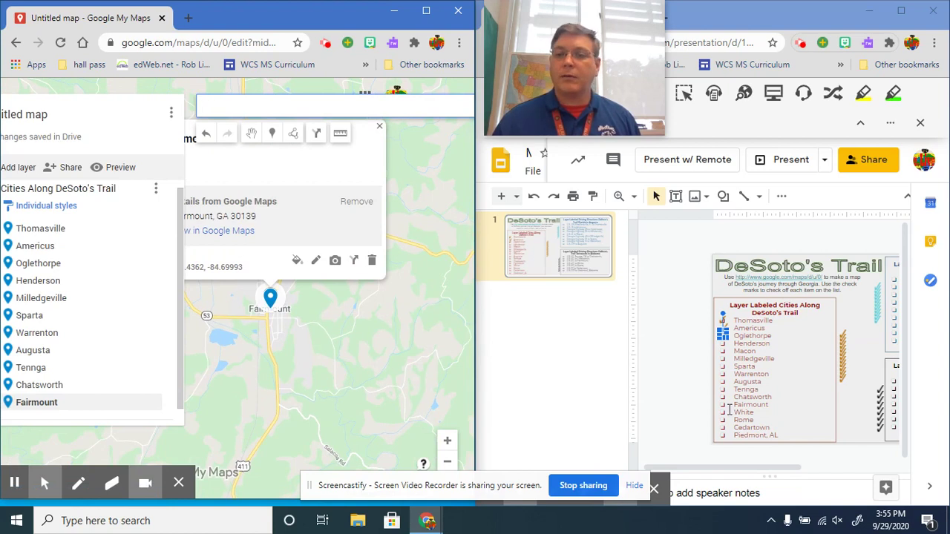
- Search for White, GA and then Rome, GA on the map
left_click(321, 114)
type("wHITE")
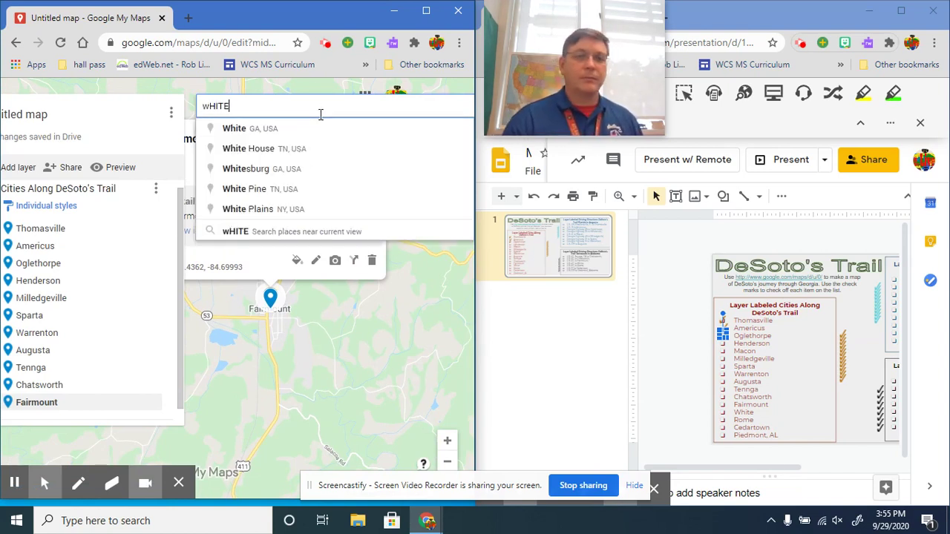
left_click(286, 129)
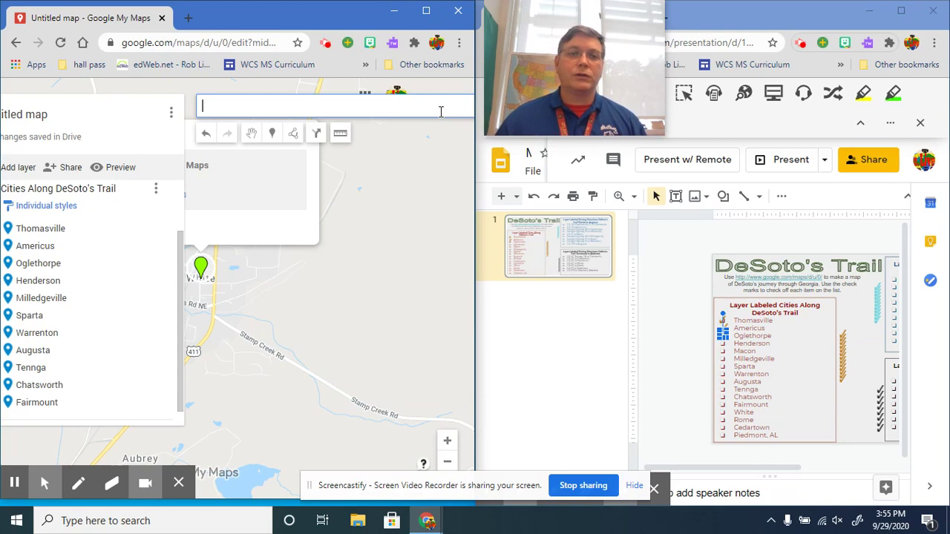
type("rOME")
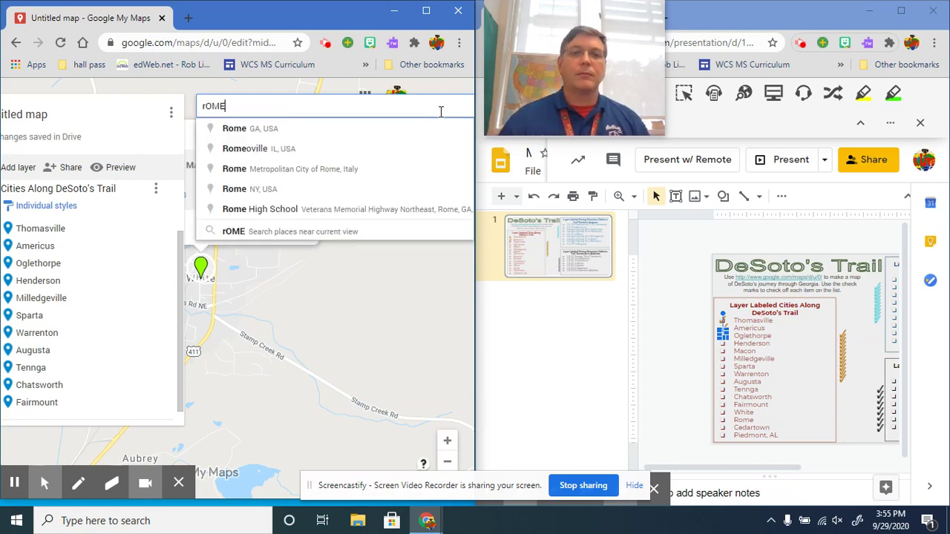
left_click(284, 130)
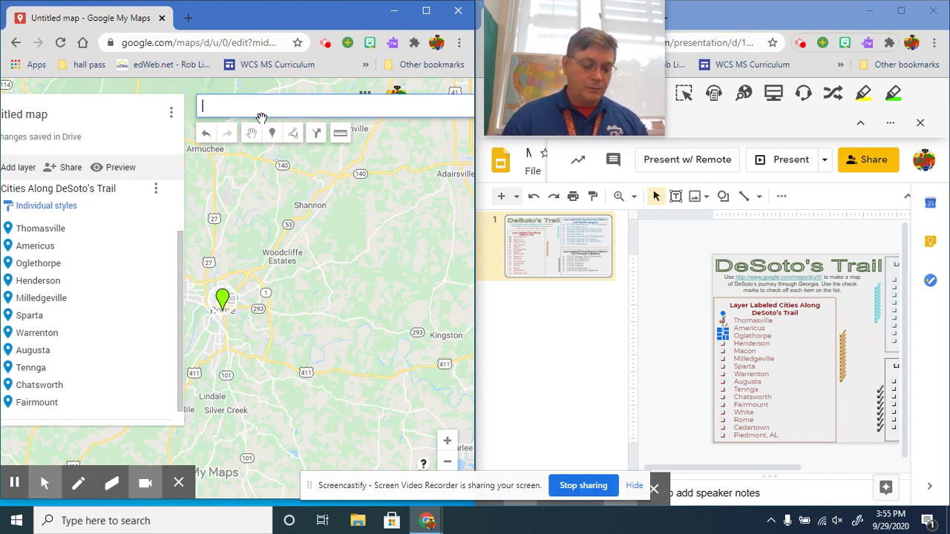
- Look up Cedartown, then find Rome, GA and add it to the trail cities layer
type("cEADERT")
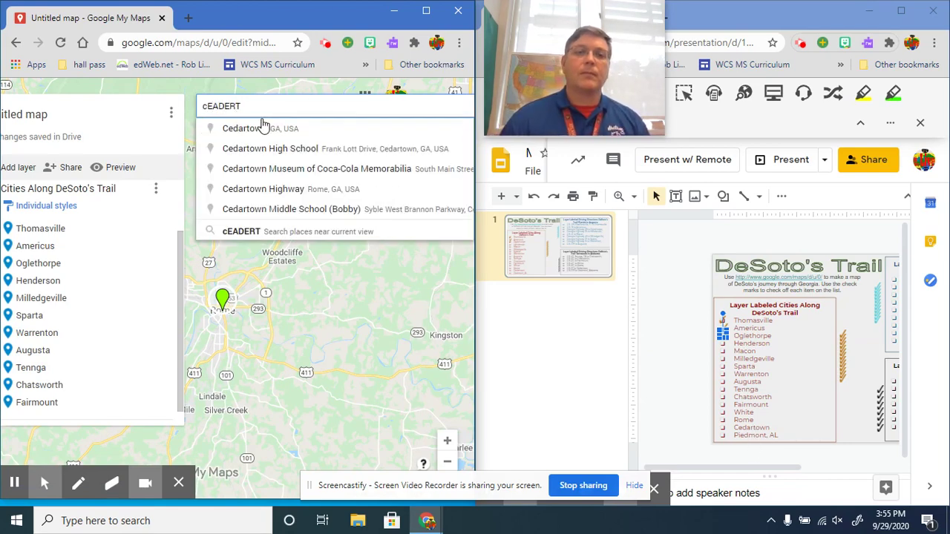
left_click(284, 133)
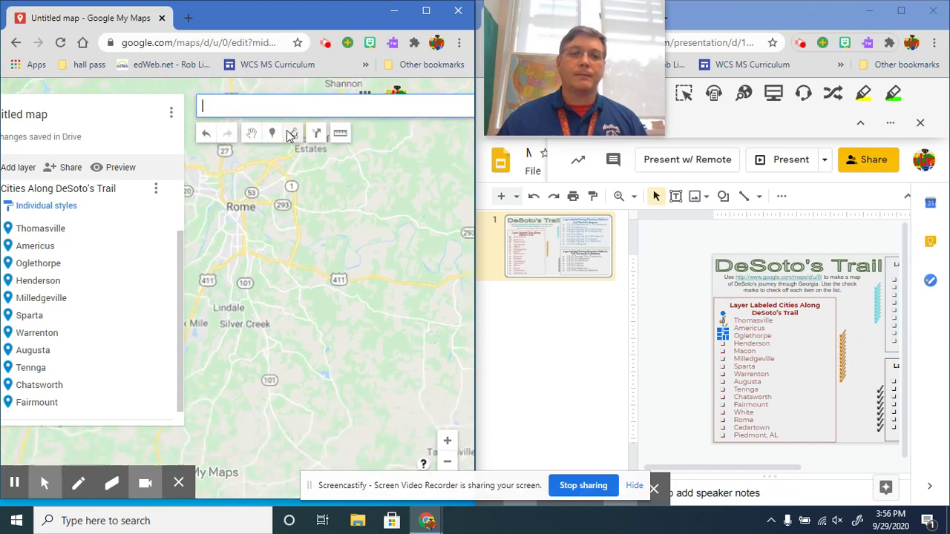
left_click_drag(264, 358, 379, 296)
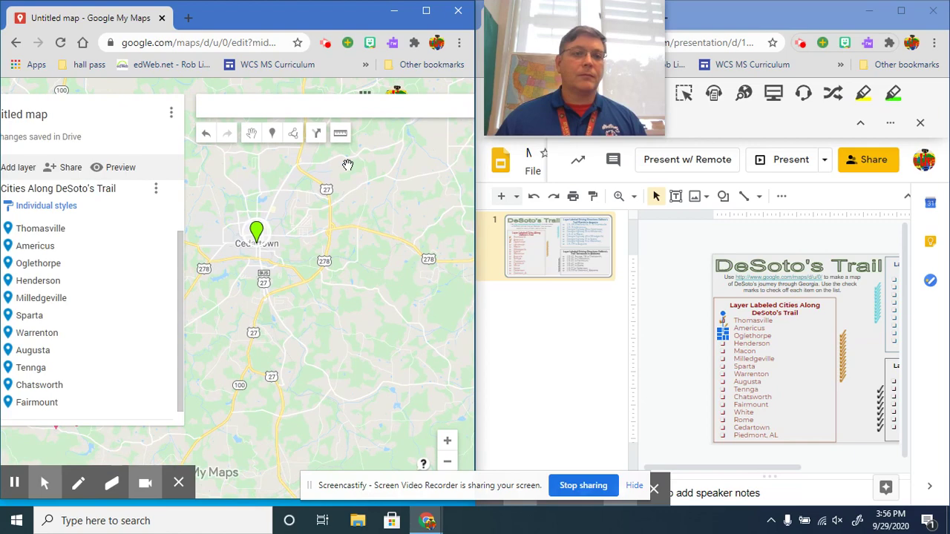
left_click(342, 112)
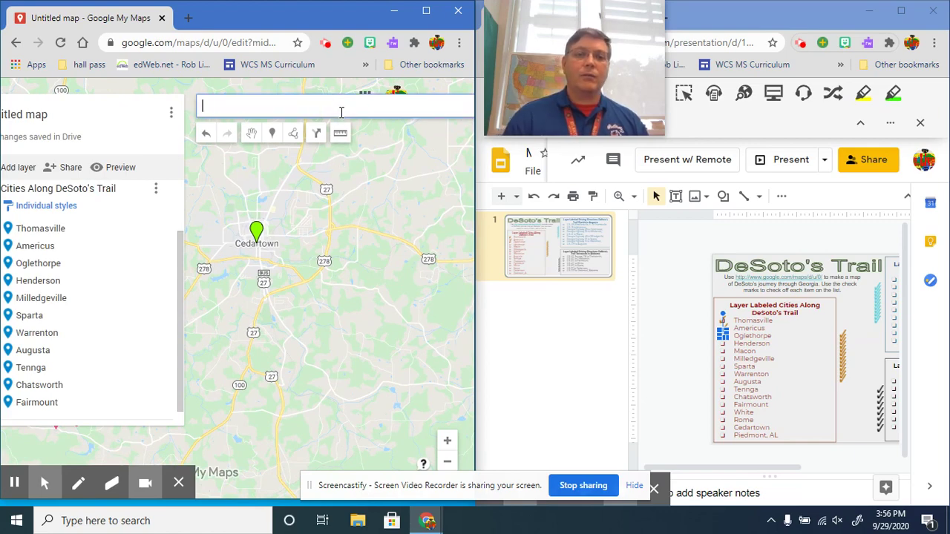
type("rOME")
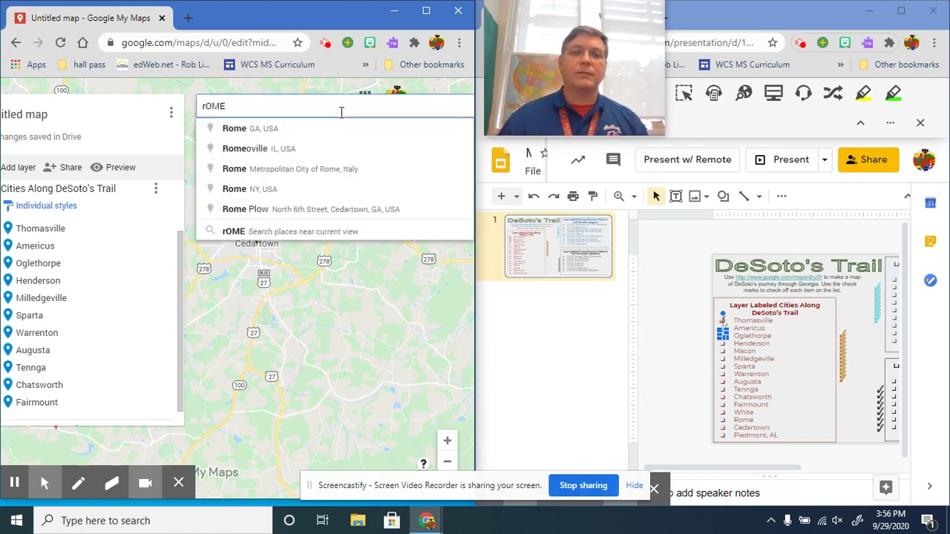
left_click(275, 129)
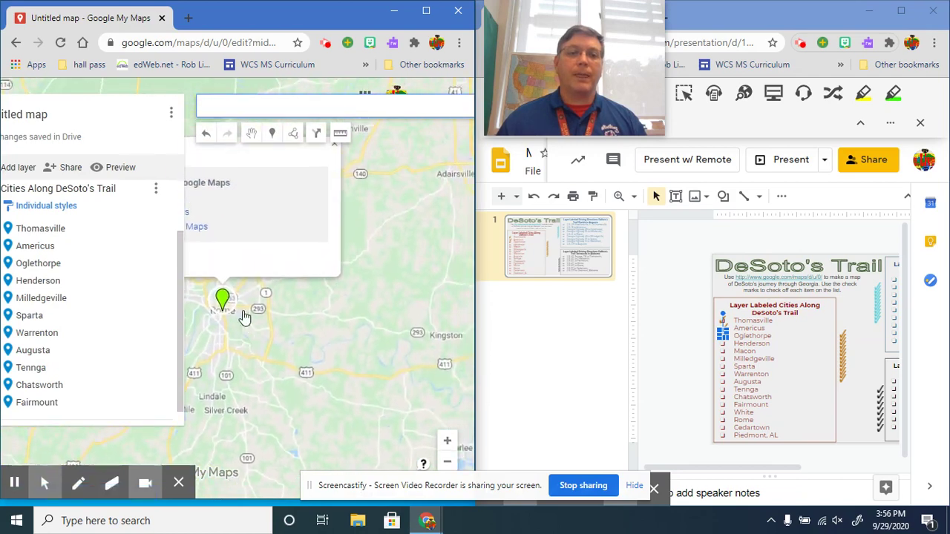
left_click_drag(249, 366, 320, 354)
left_click(382, 239)
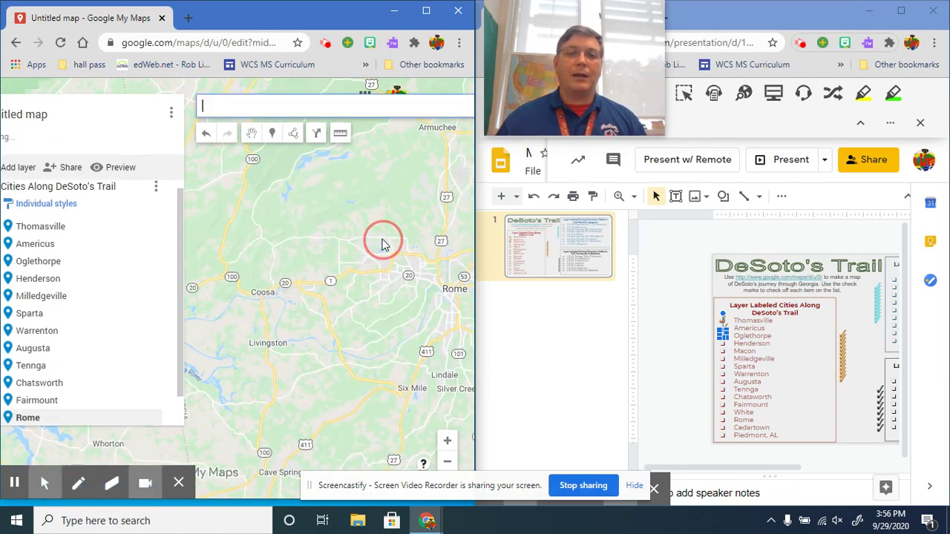
- Find Cedartown, GA and add it to the trail cities layer
mouse_move(296, 399)
left_mouse_down()
mouse_move(361, 393)
mouse_move(353, 424)
left_mouse_up()
left_click(281, 112)
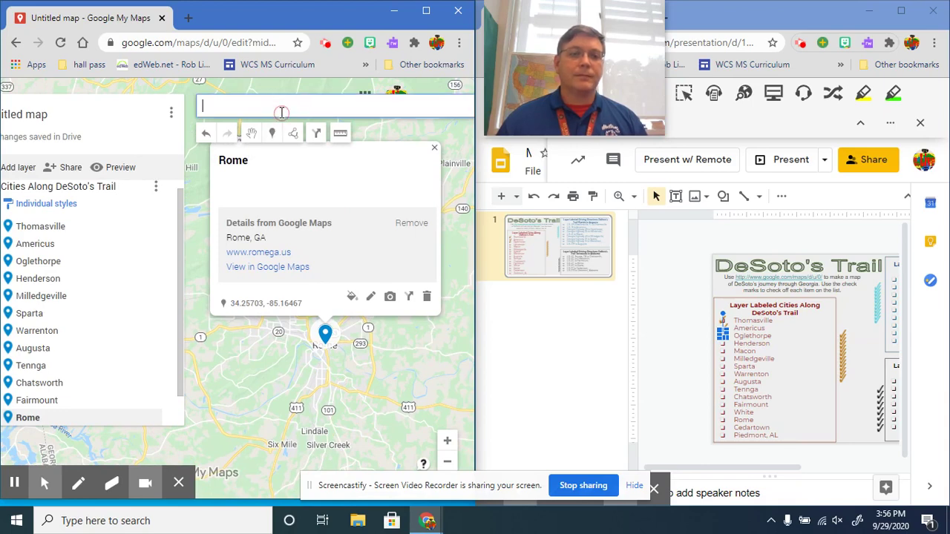
type("cEAD")
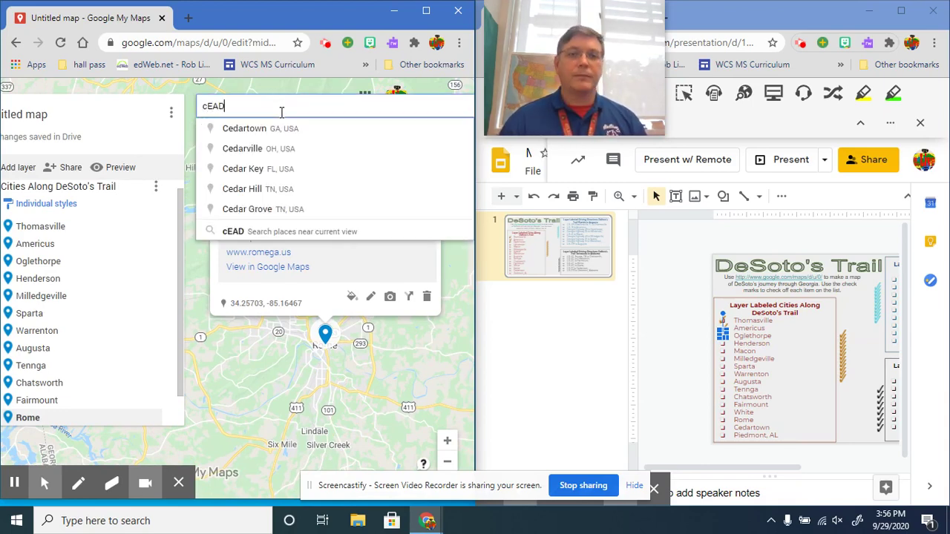
left_click(230, 128)
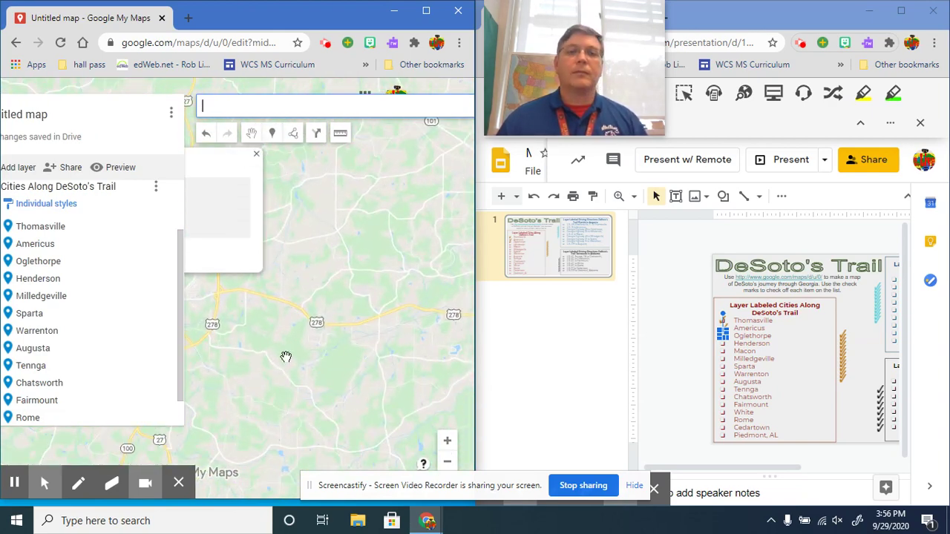
left_click(250, 270)
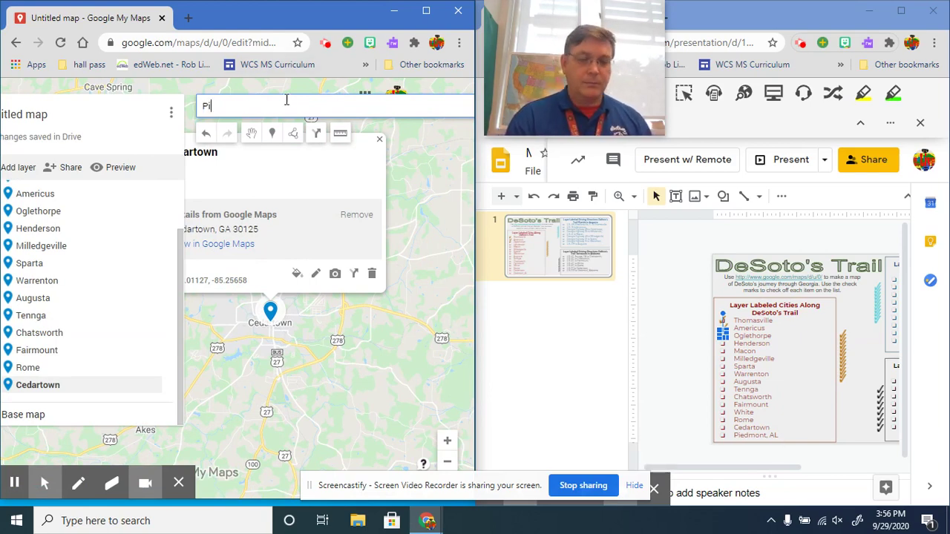
- Add Piedmont, AL to the trail cities layer and maximize the Maps window
type("e")
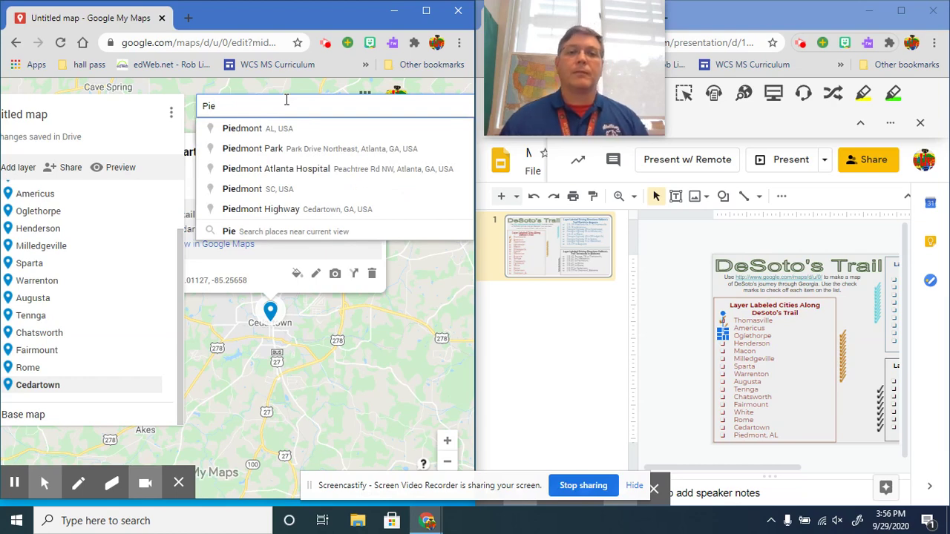
left_click(271, 129)
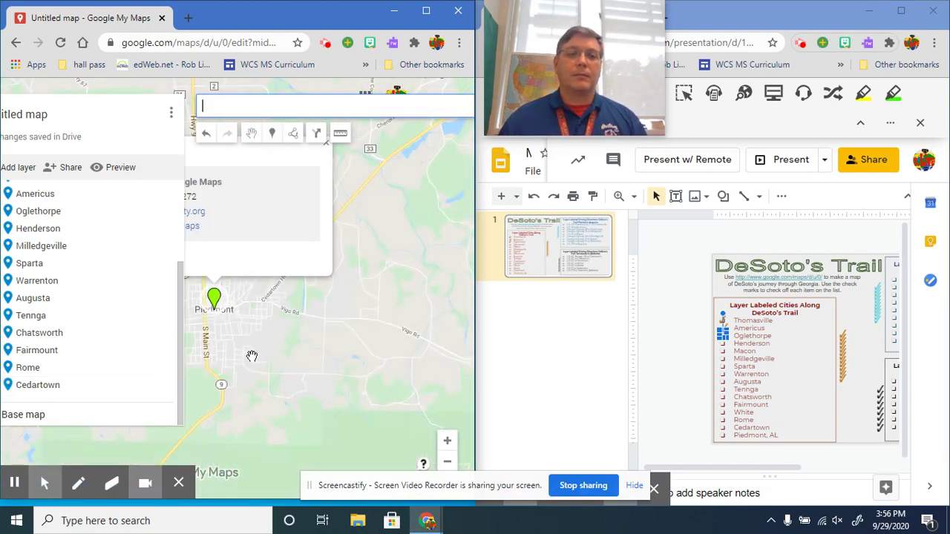
left_click_drag(252, 356, 401, 368)
left_click(291, 267)
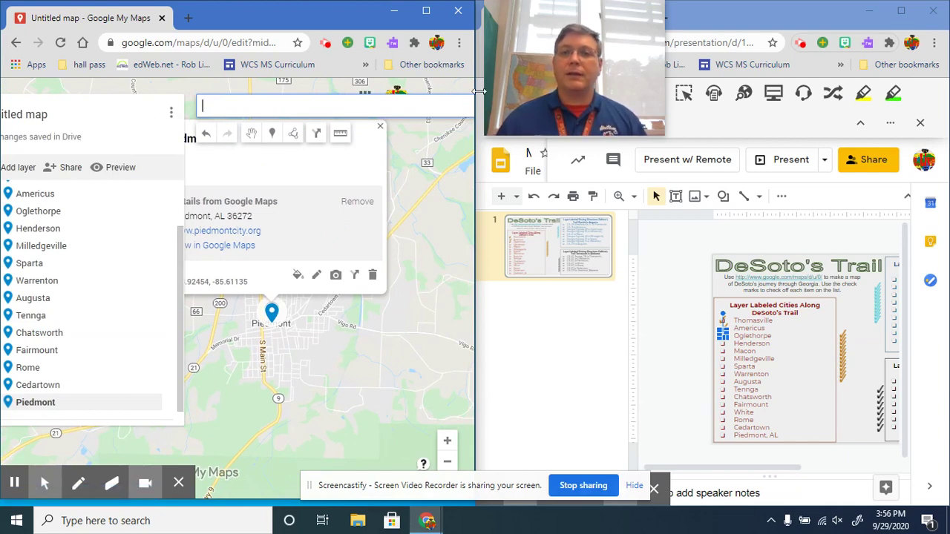
left_click(426, 10)
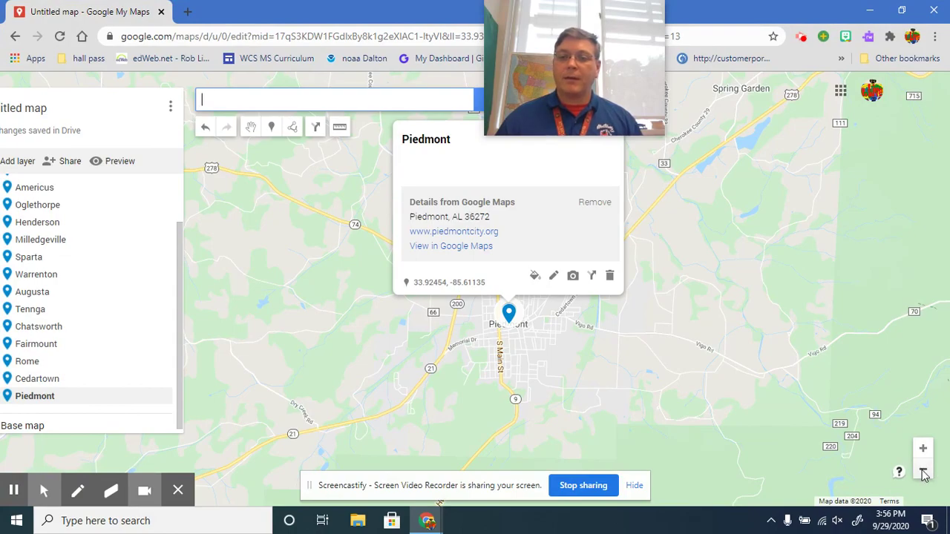
- Close Piedmont's card, zoom out over Georgia and the Southeast, then restore the window beside Slides
left_click(923, 472)
left_click(923, 472)
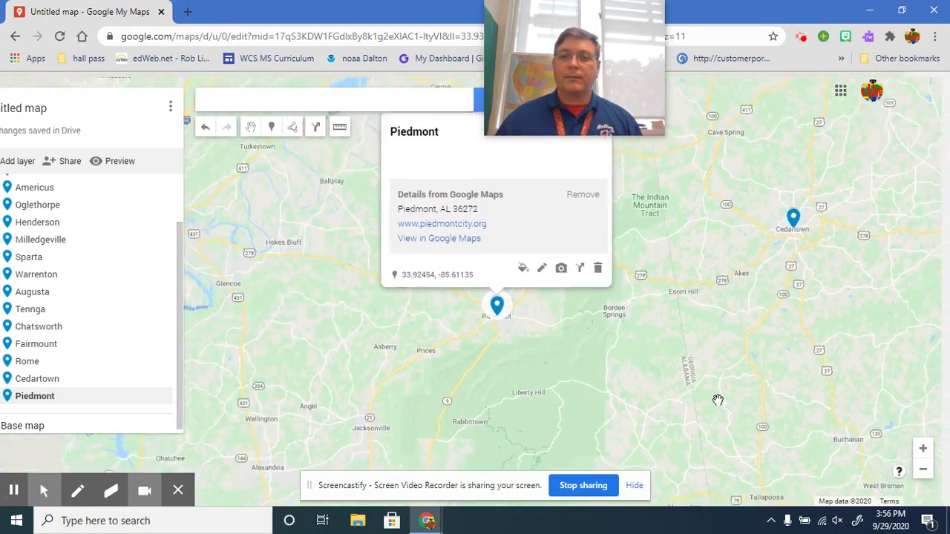
scroll(718, 400, "down", 4)
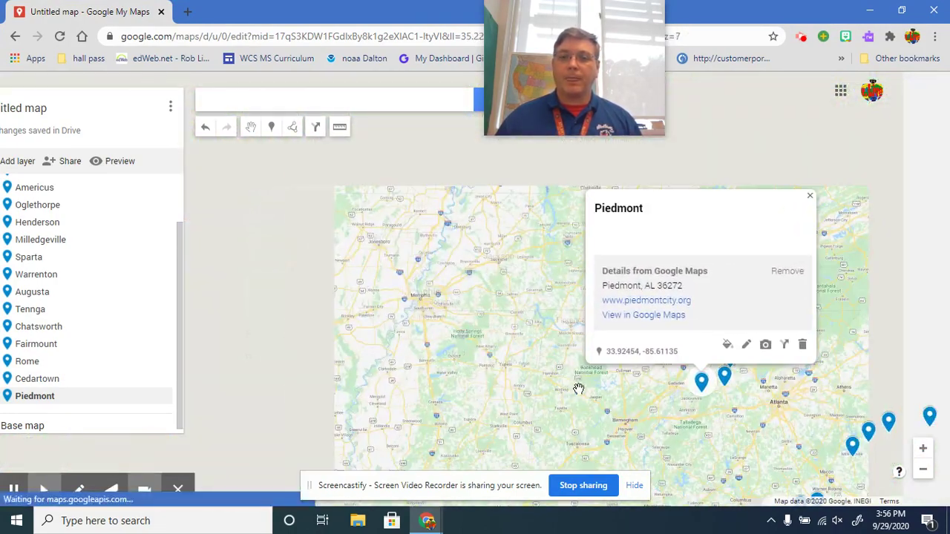
scroll(578, 388, "down", 2)
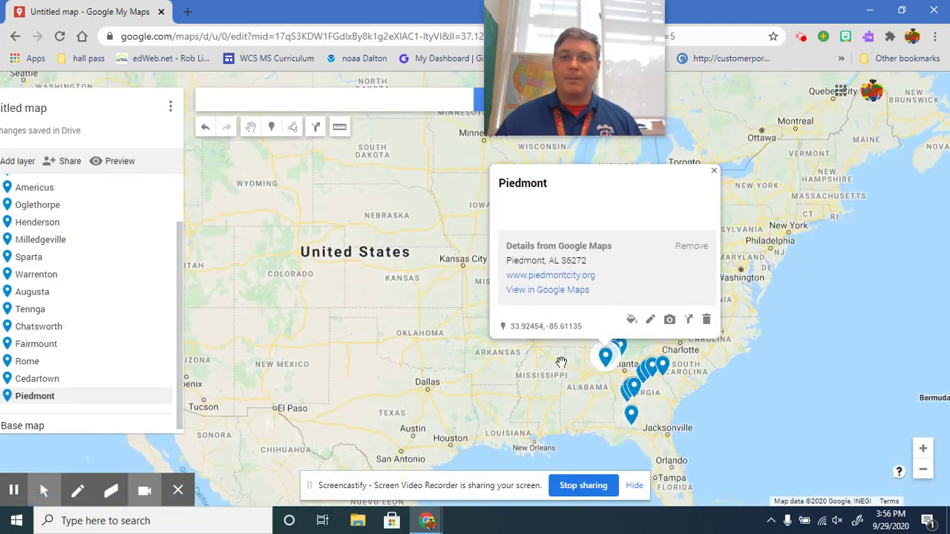
left_click(480, 356)
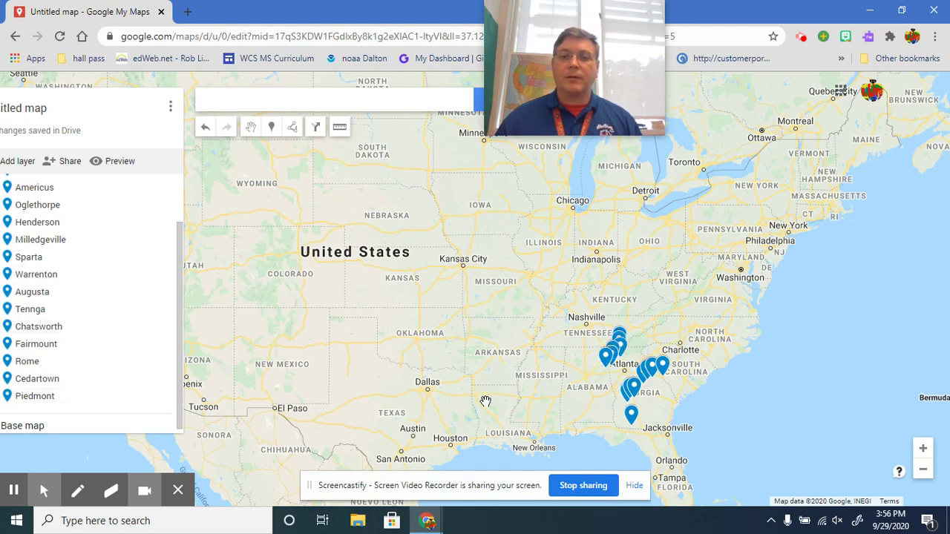
left_click_drag(484, 401, 326, 326)
scroll(492, 266, "up", 1)
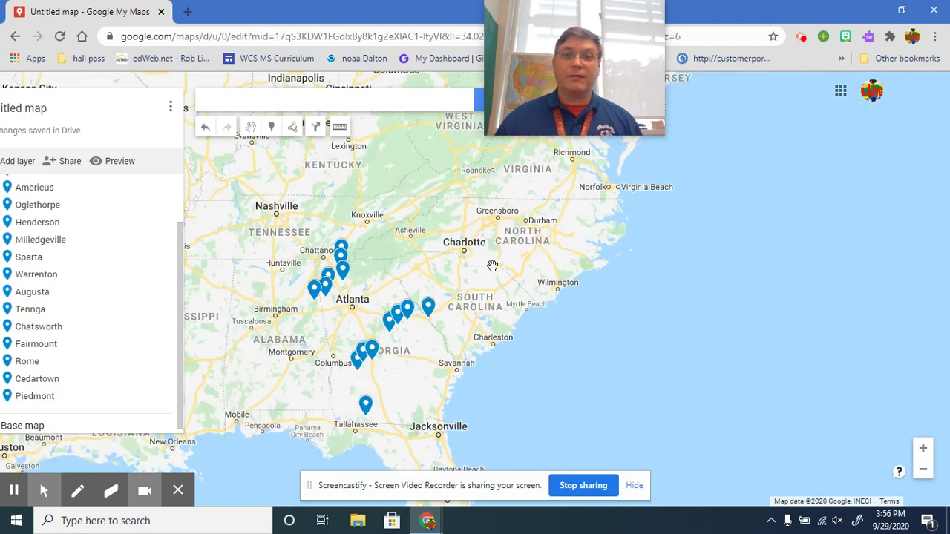
left_click_drag(492, 266, 557, 283)
scroll(492, 336, "up", 1)
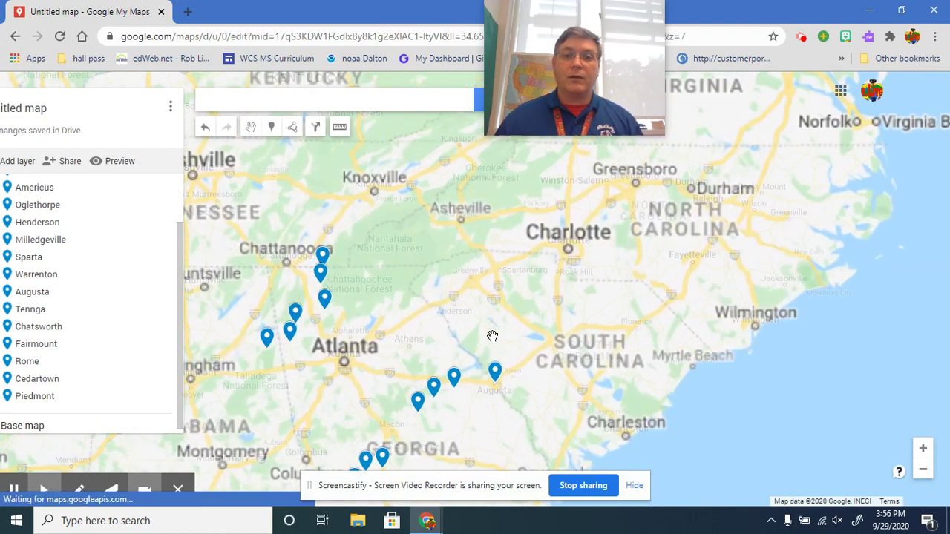
scroll(492, 336, "down", 1)
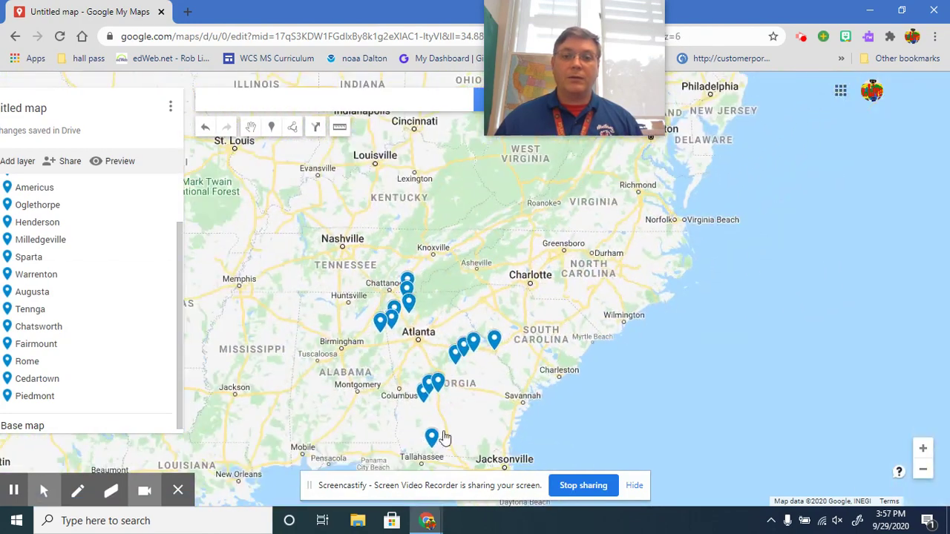
left_click(900, 10)
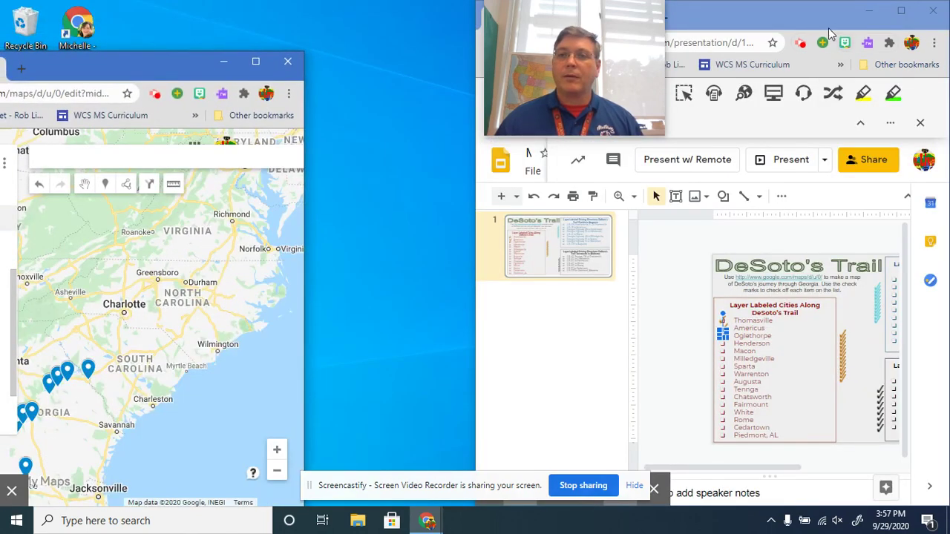
- Scroll the slide right to show the driving-directions checklists and center the Maps window
left_click_drag(722, 468, 812, 469)
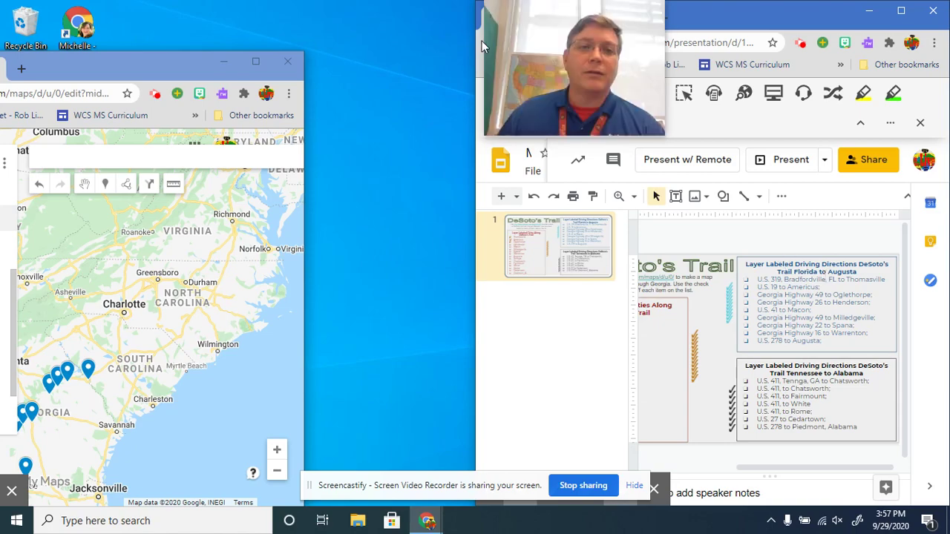
left_click_drag(147, 69, 413, 174)
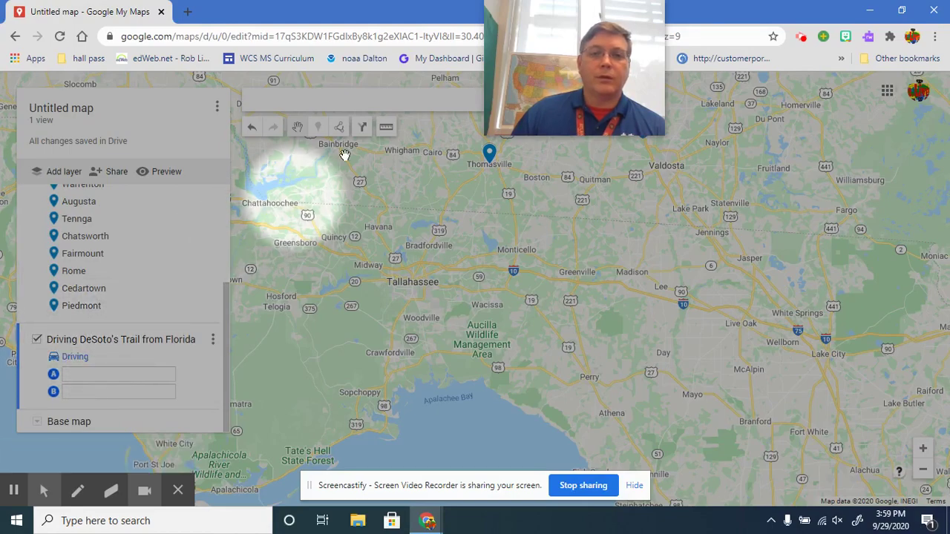
- Create a driving route from Bradfordville, FL to Thomasville, GA with an empty third stop
left_click(342, 127)
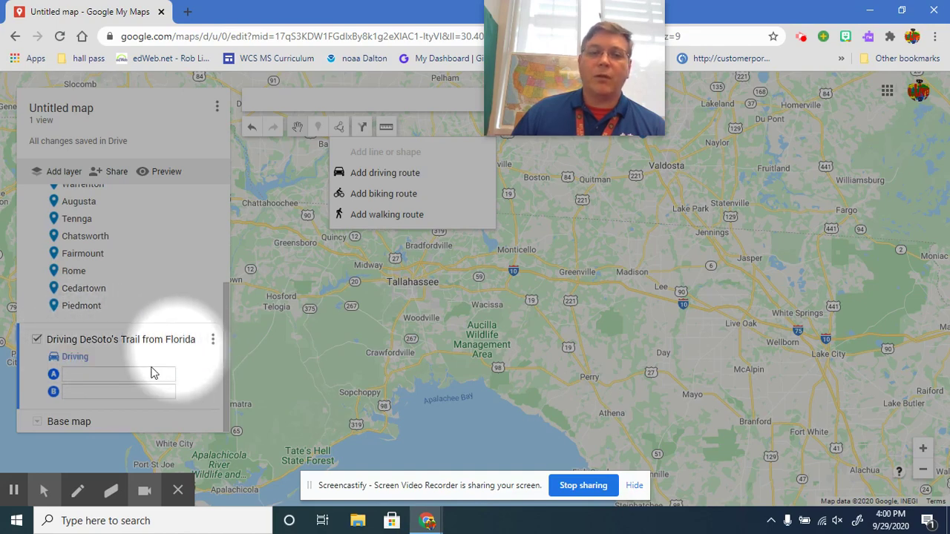
left_click(121, 377)
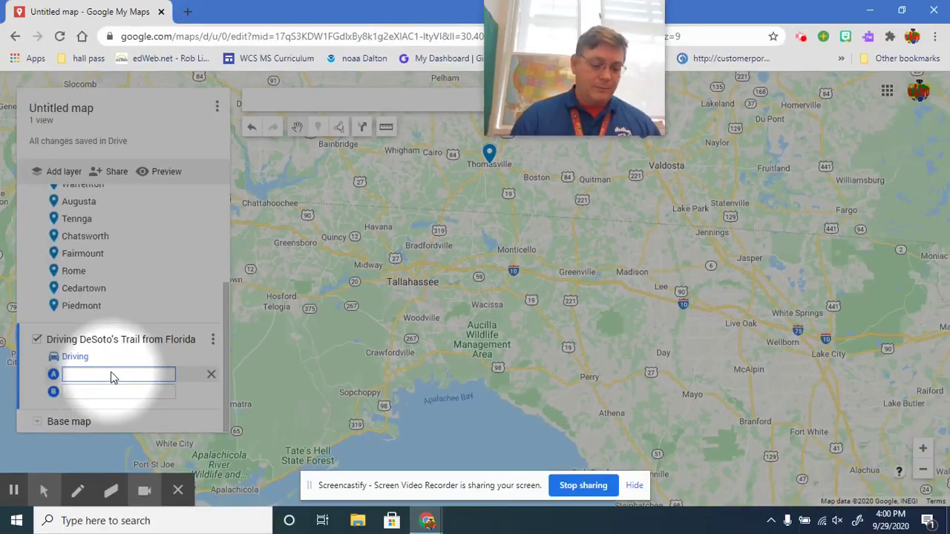
type("Bradfor")
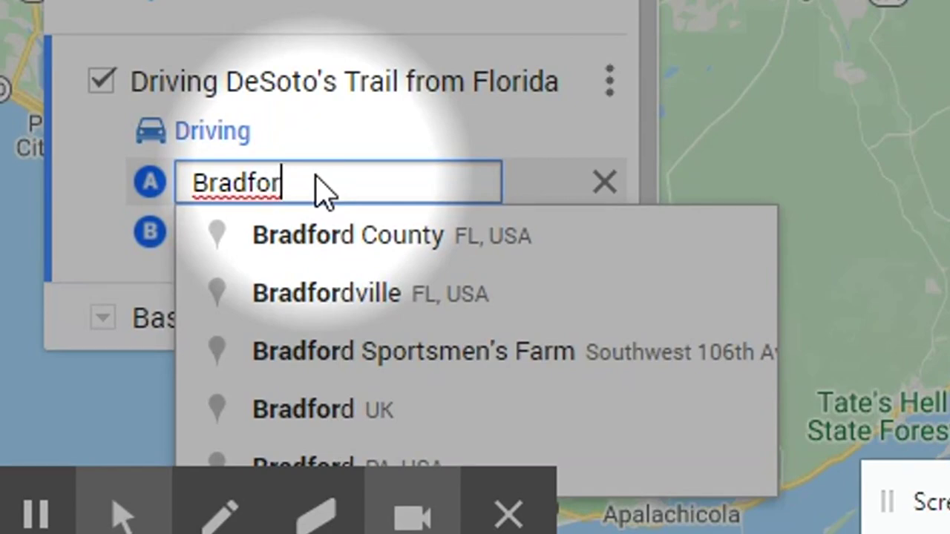
left_click(361, 295)
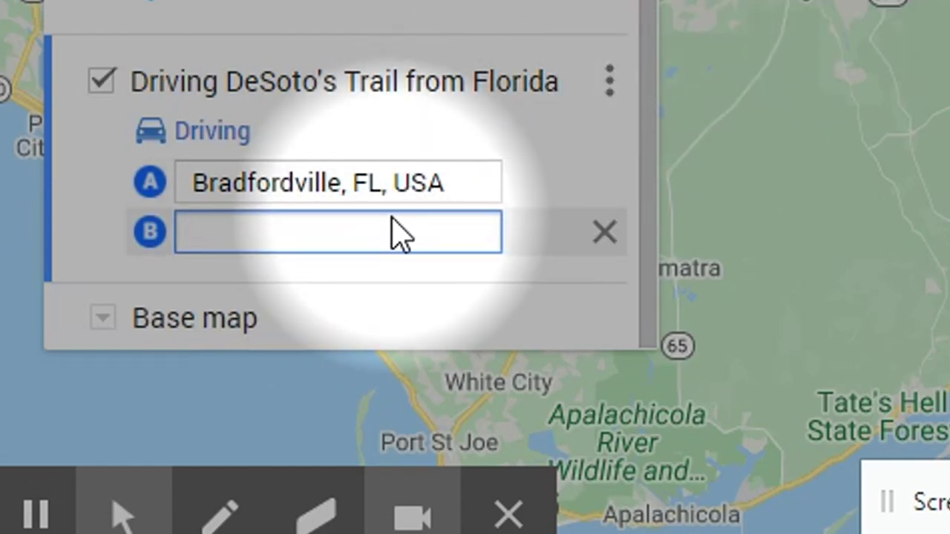
type("Thomas")
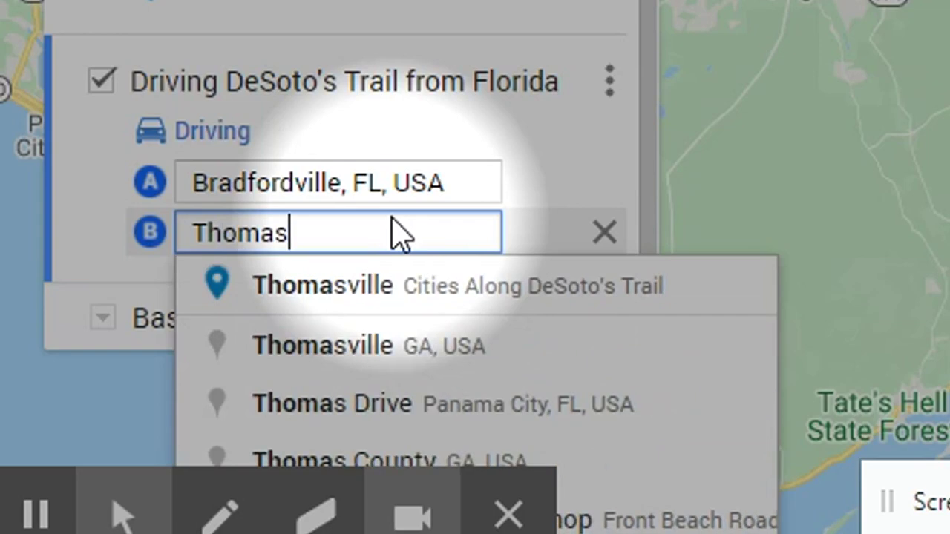
left_click(434, 346)
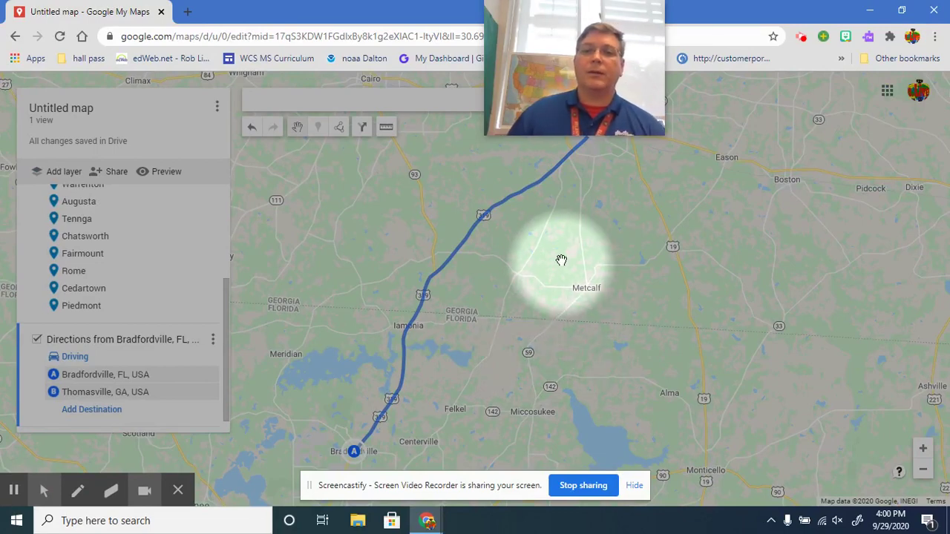
left_click_drag(560, 267, 512, 455)
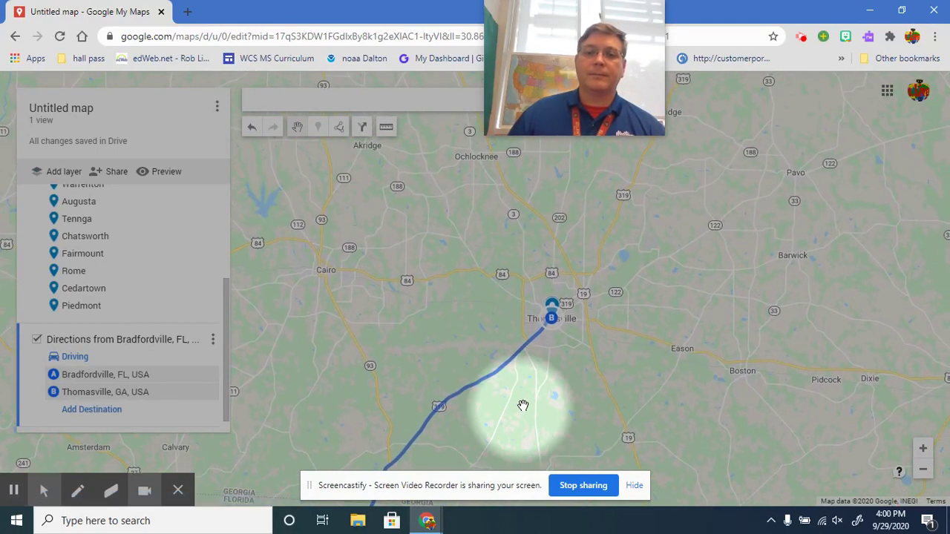
left_click(89, 411)
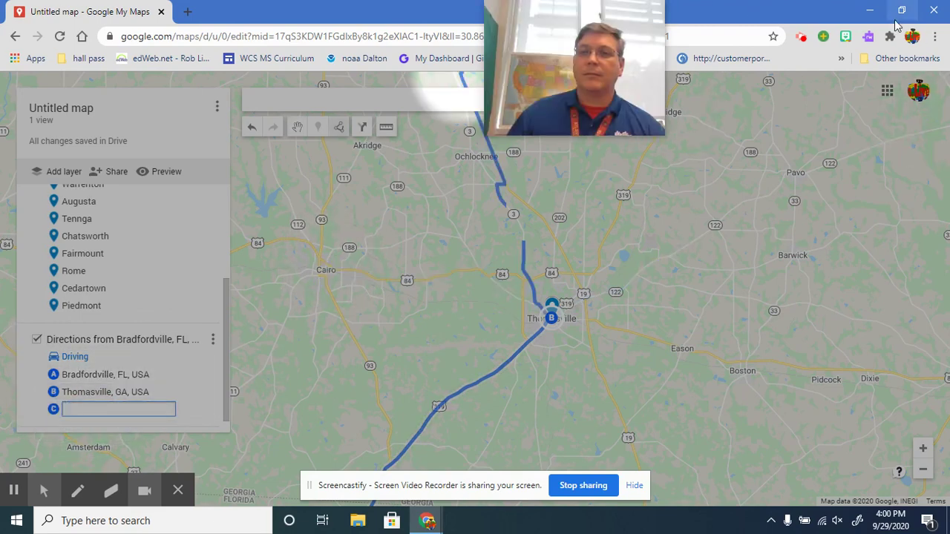
left_click(901, 11)
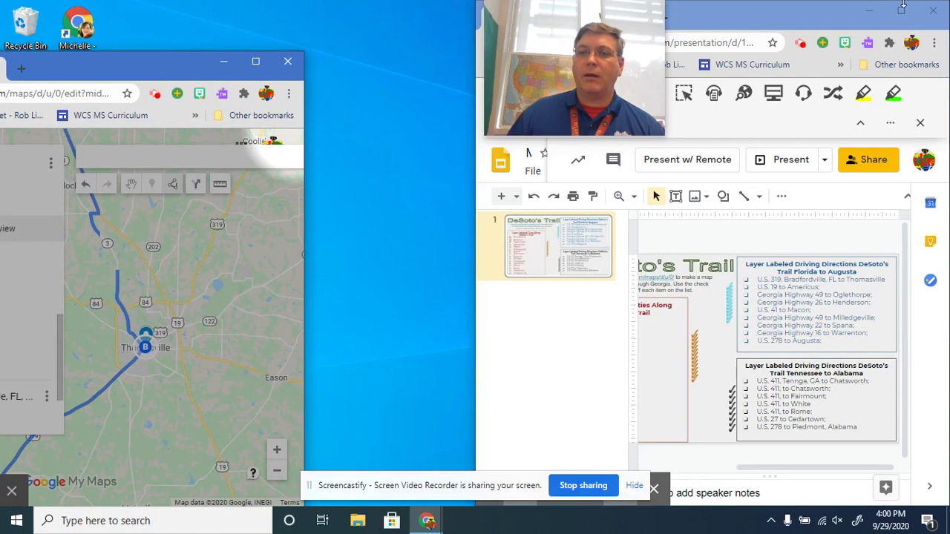
- View the slide at 100% zoom, then bring the Maps window back full screen
left_click(901, 11)
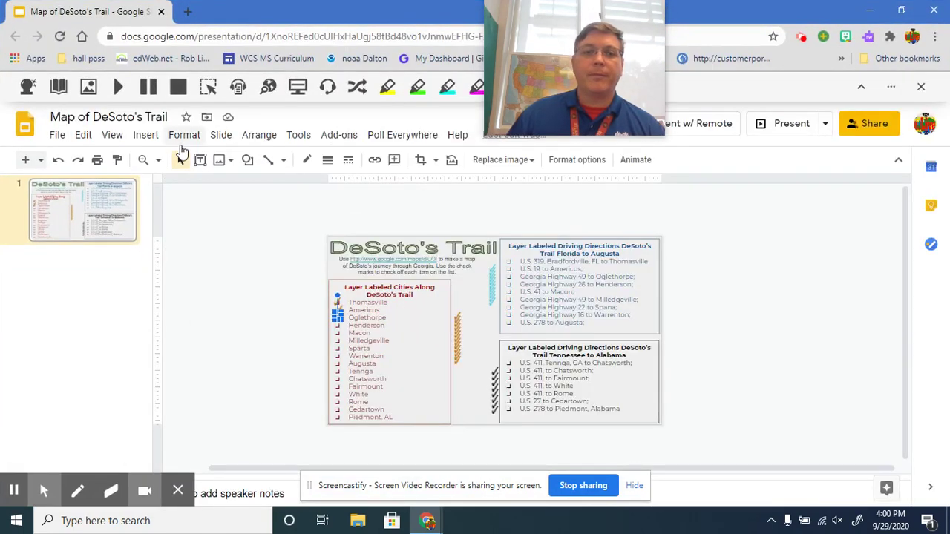
left_click(160, 162)
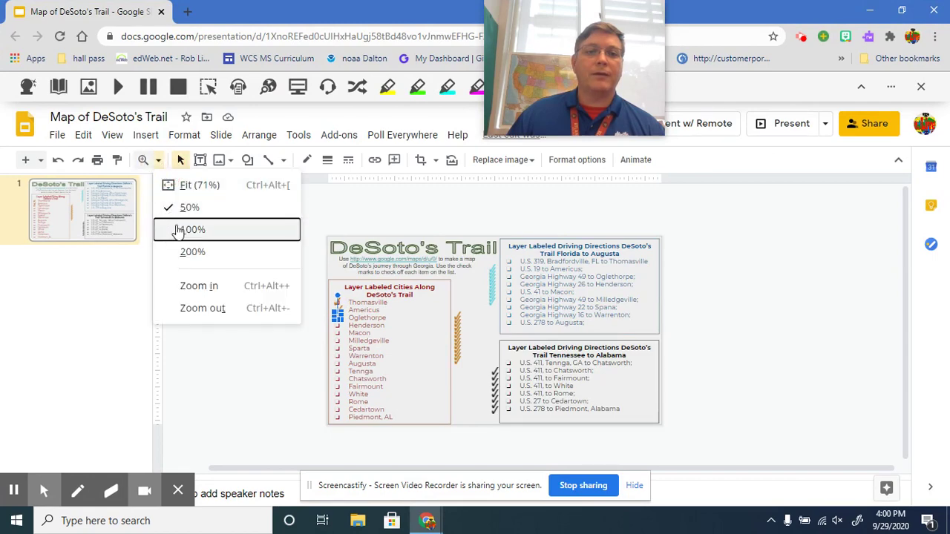
left_click(191, 230)
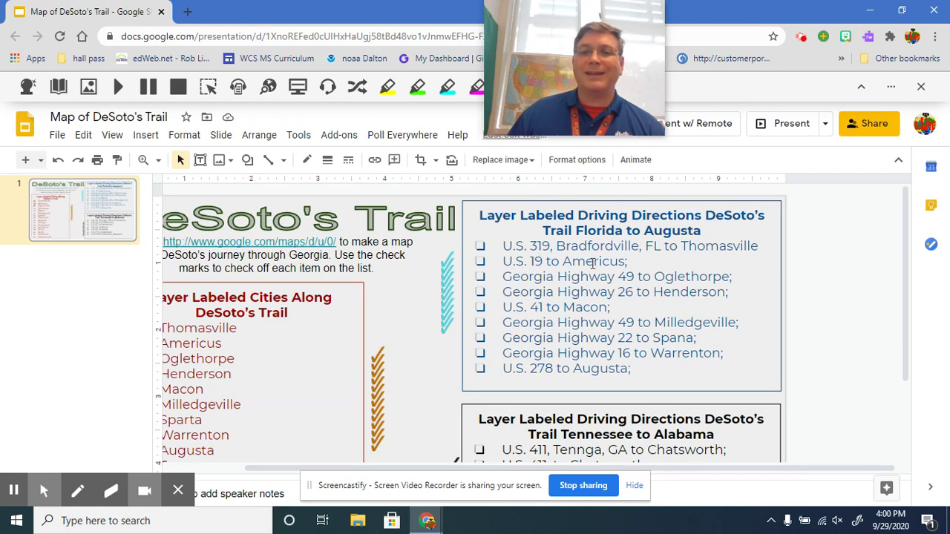
left_click(900, 10)
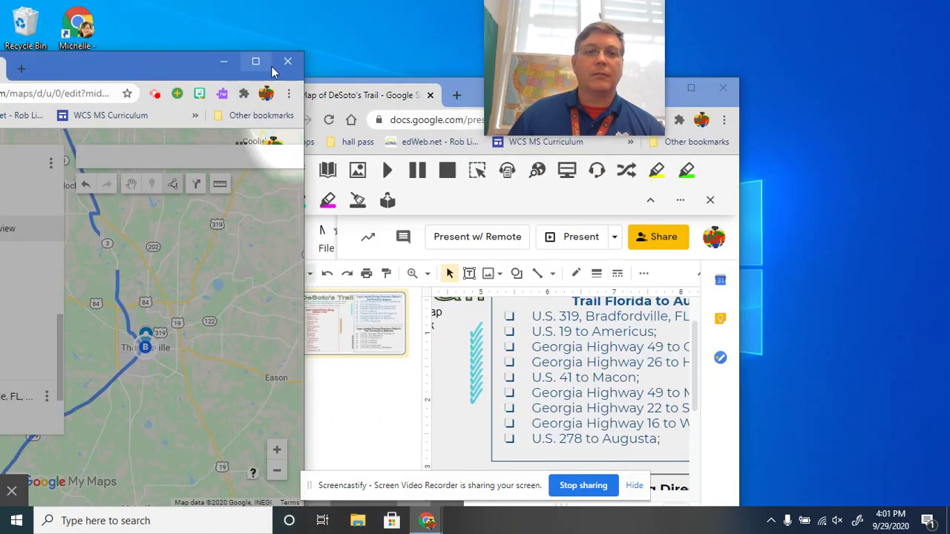
left_click(255, 63)
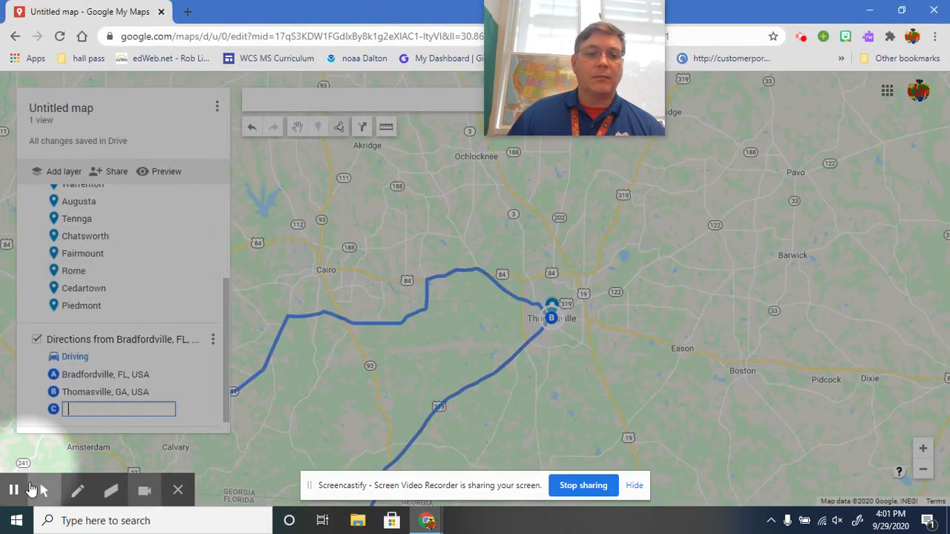
- Set Americus, GA, USA as route stop C and pan the map to show it
left_click(43, 491)
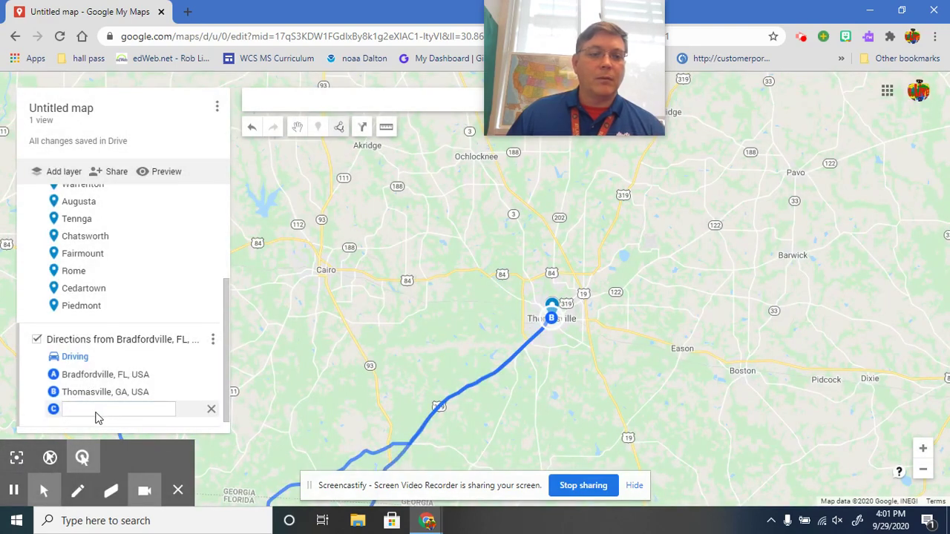
left_click(97, 416)
type("A")
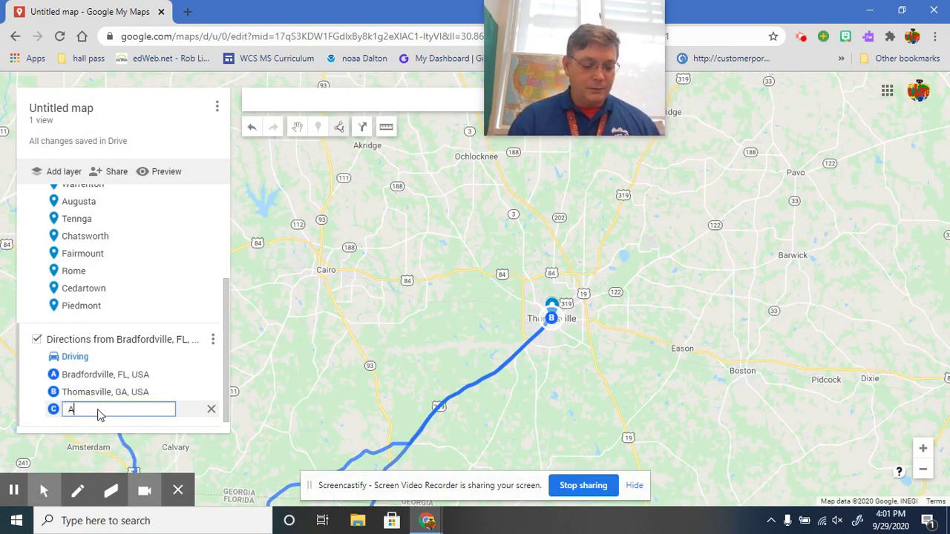
type("mer")
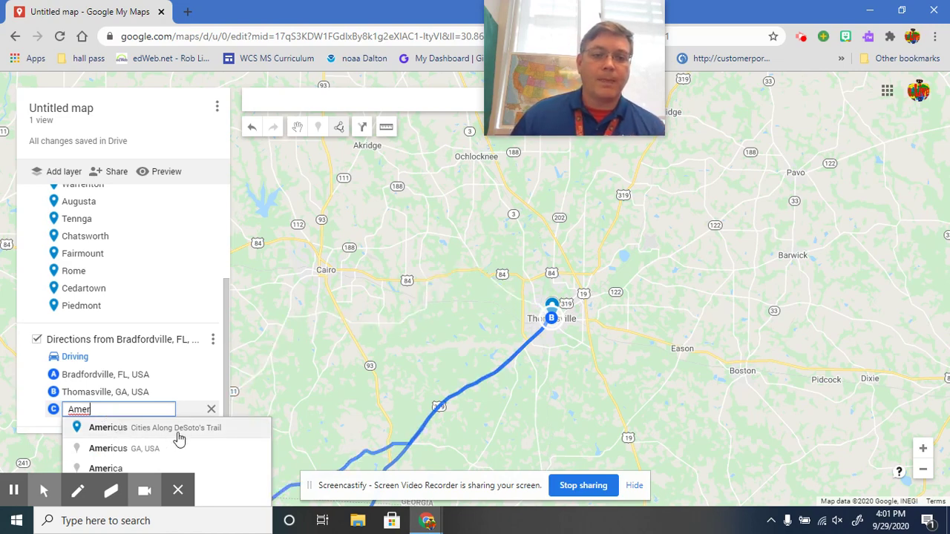
left_click(150, 450)
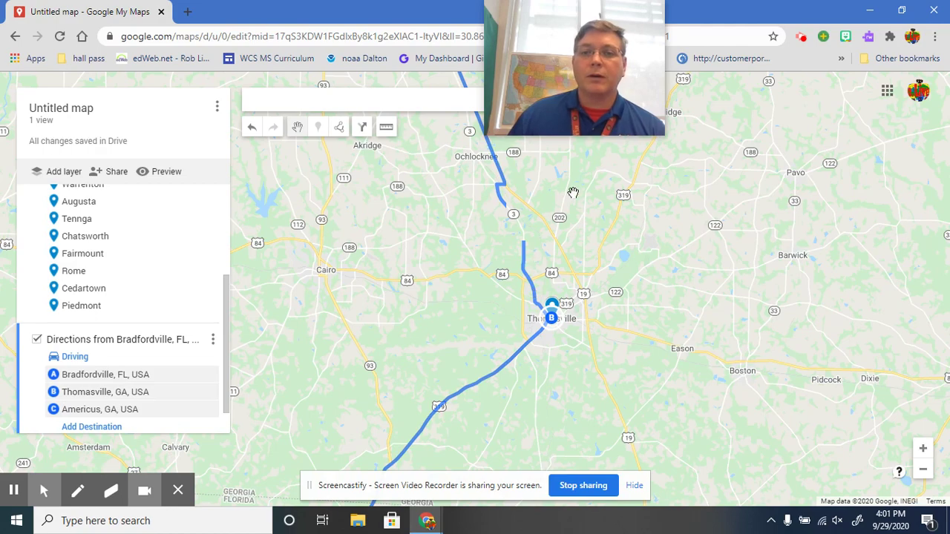
left_click_drag(573, 193, 632, 493)
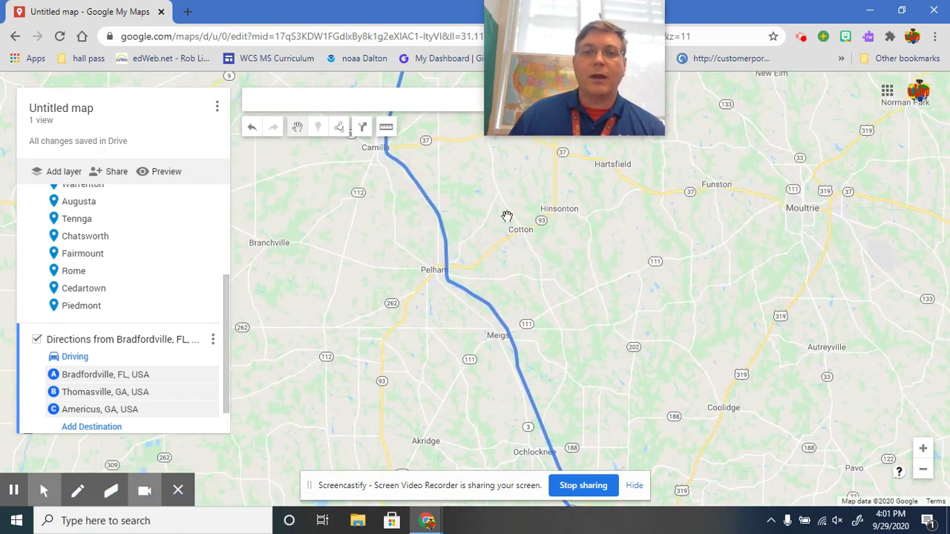
left_click_drag(506, 216, 561, 454)
left_click(590, 186)
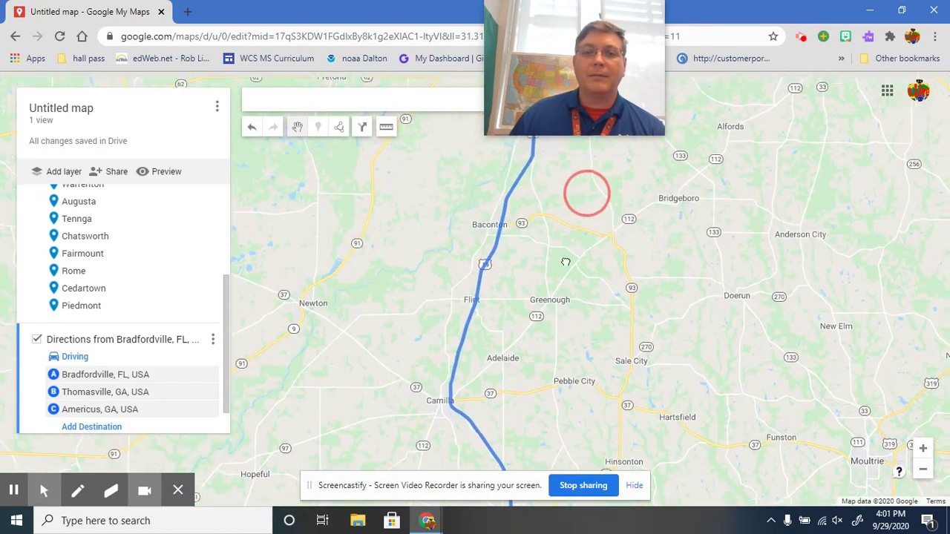
left_click_drag(565, 262, 515, 417)
scroll(544, 396, "down", 1)
scroll(554, 347, "down", 1)
left_click_drag(555, 205, 536, 356)
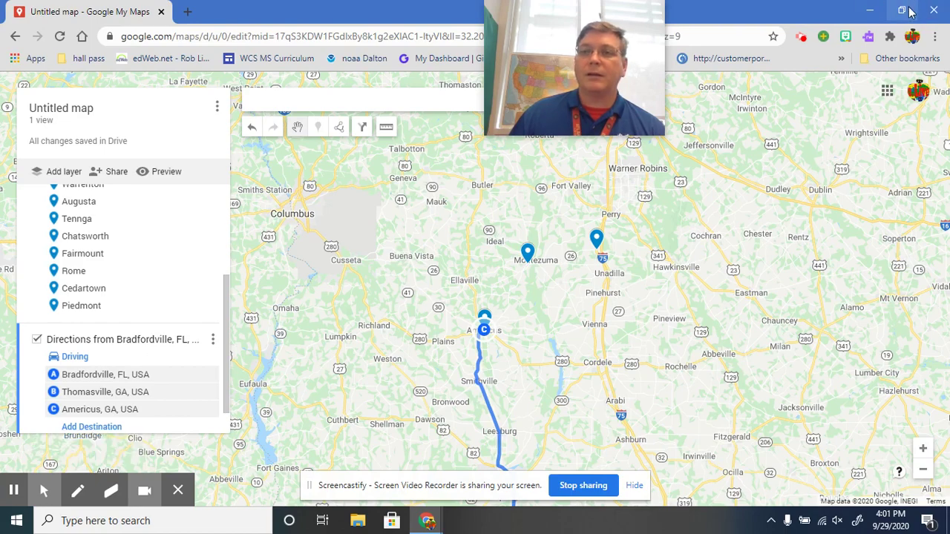
left_click(903, 11)
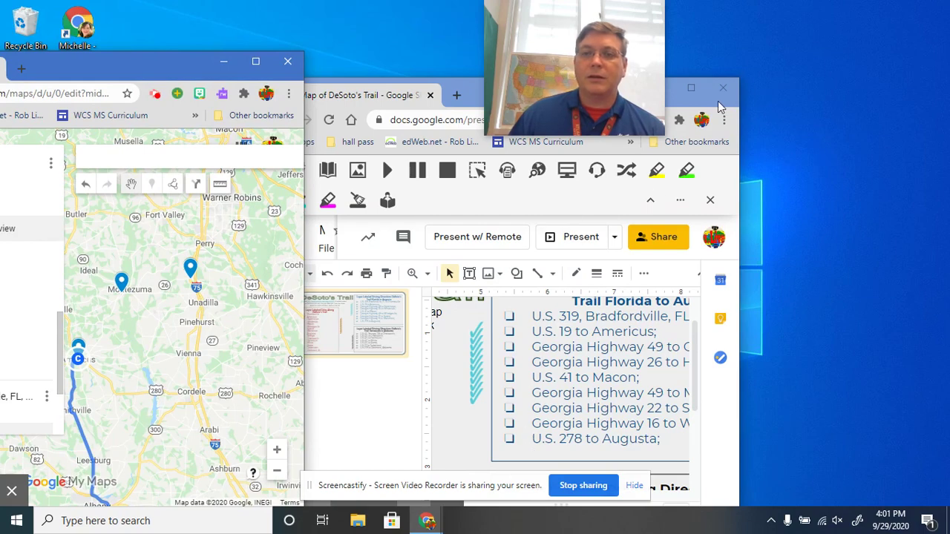
- Maximize Slides to read the next Florida-to-Augusta stop, then return Maps to full screen
left_click(690, 89)
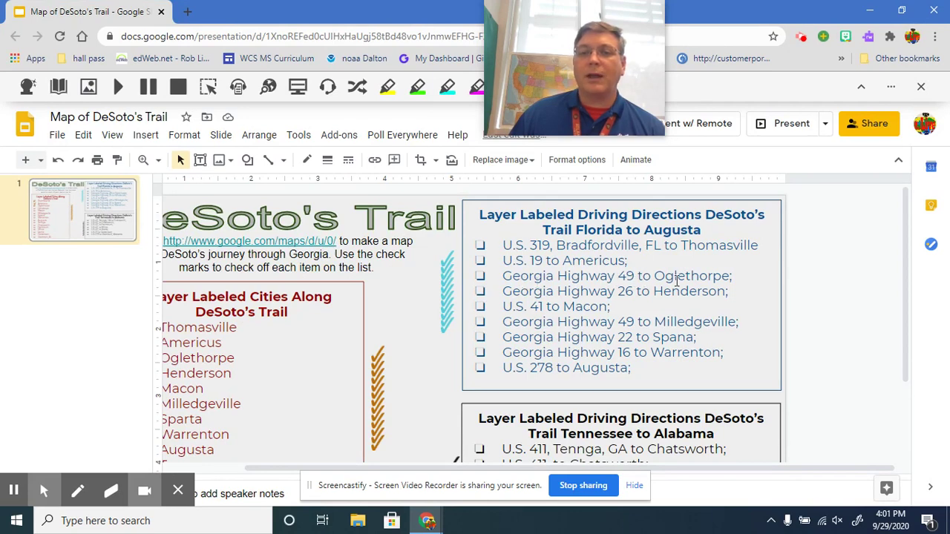
left_click(901, 10)
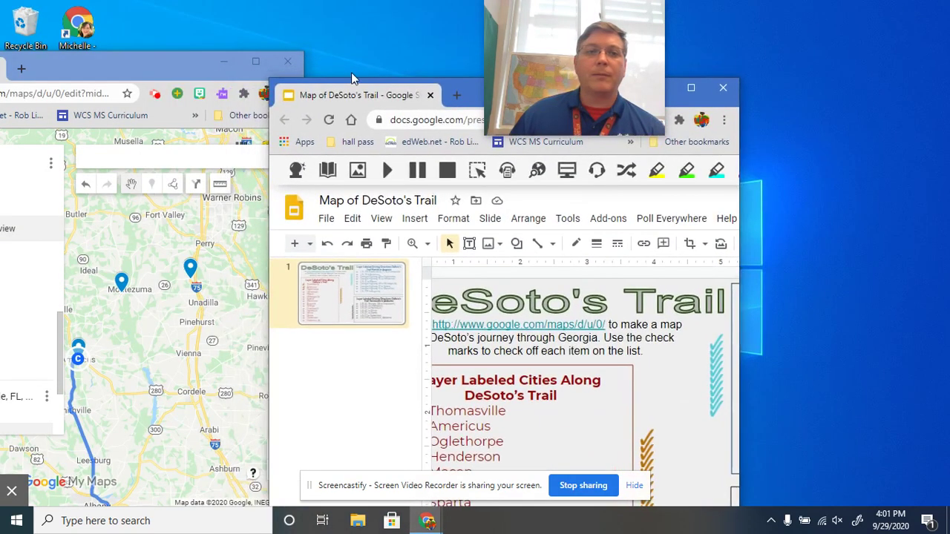
left_click(248, 63)
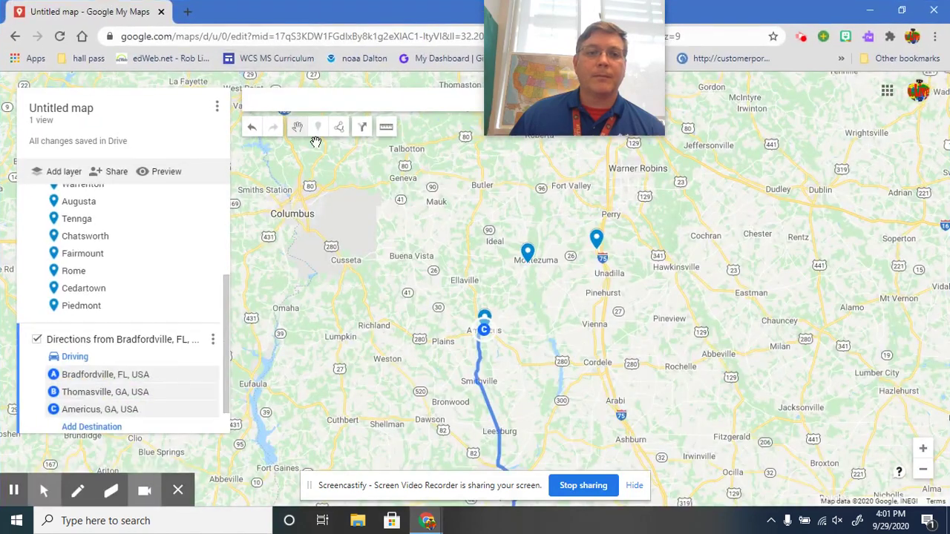
- Add Oglethorpe, GA and Henderson as route stops D and E
left_click(115, 428)
type("ogle")
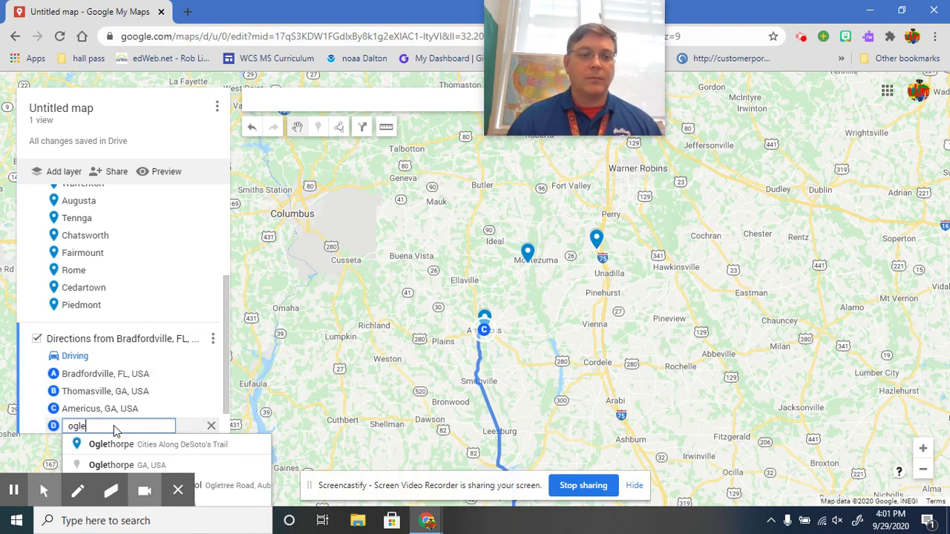
left_click(130, 465)
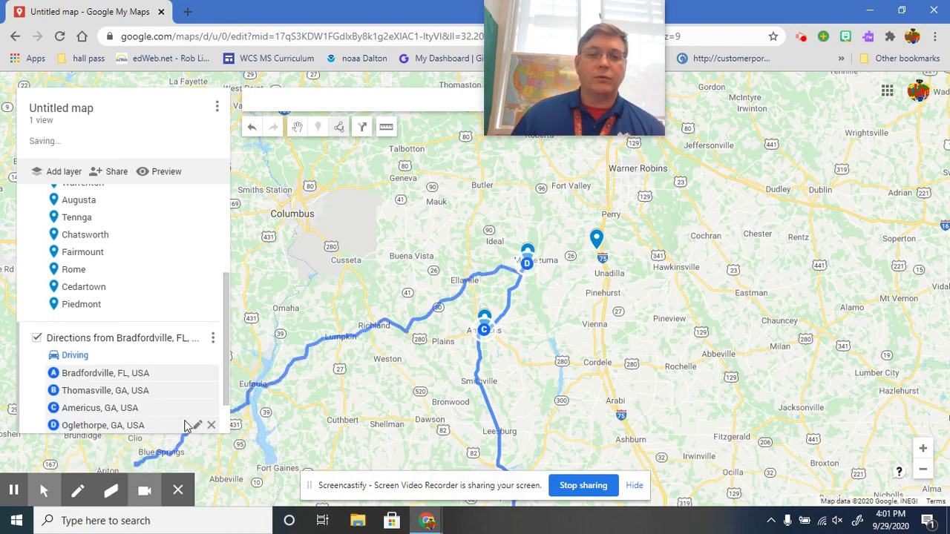
left_click_drag(226, 320, 227, 346)
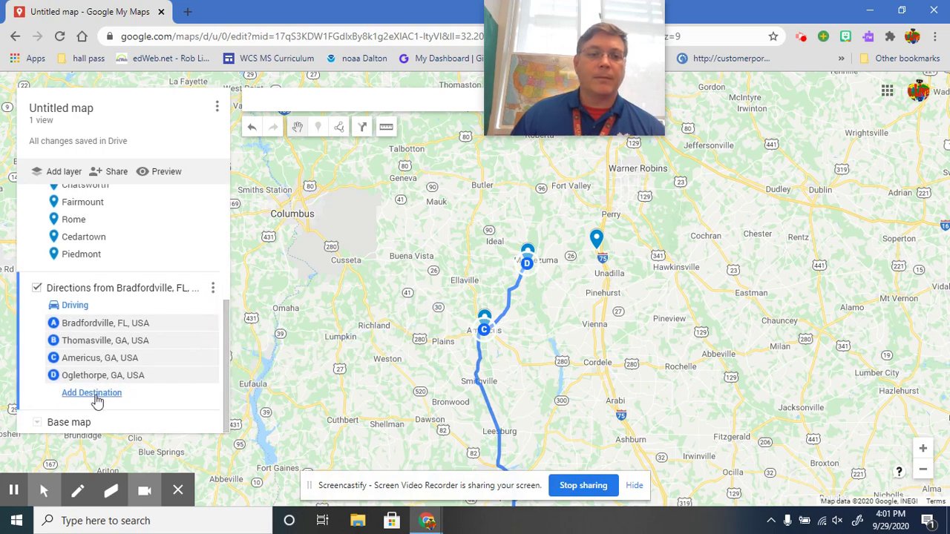
scroll(133, 338, "up", 4)
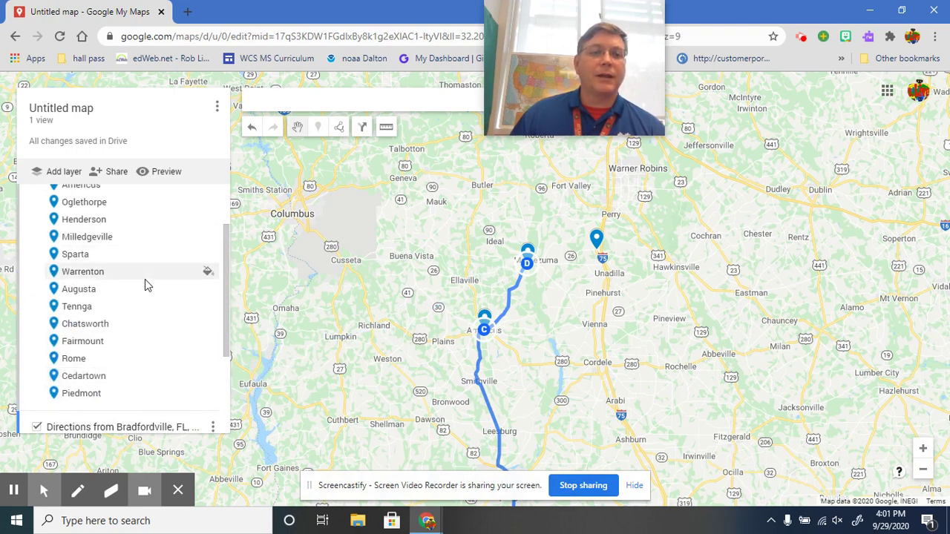
scroll(111, 289, "down", 4)
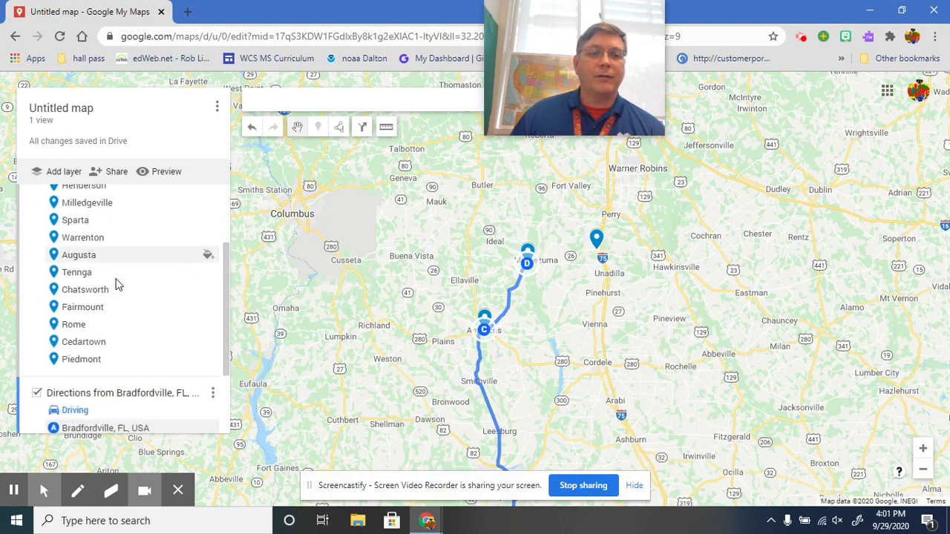
left_click(103, 395)
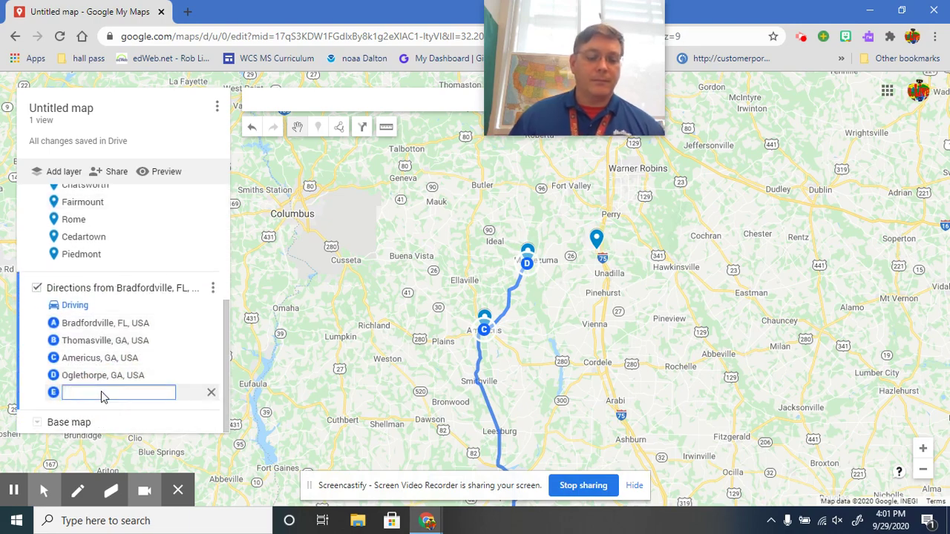
type("Hende")
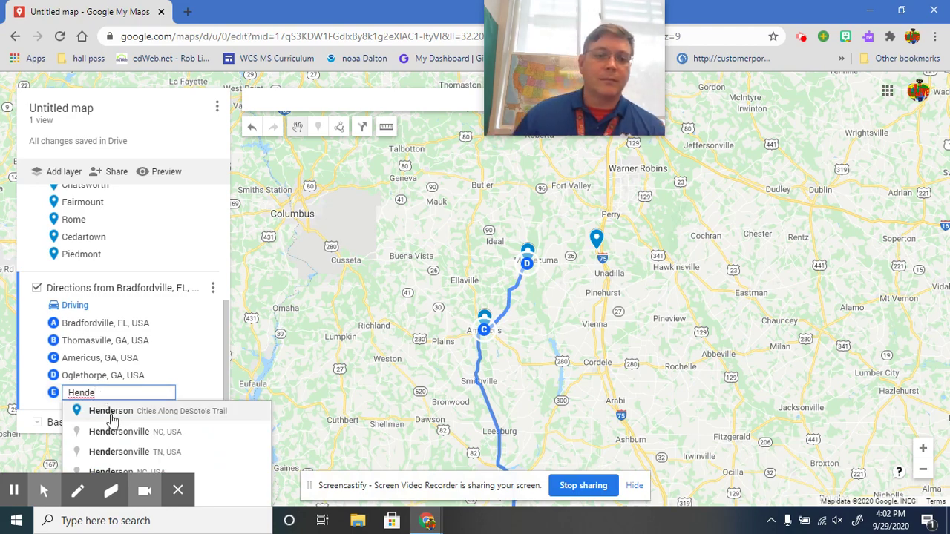
left_click(97, 410)
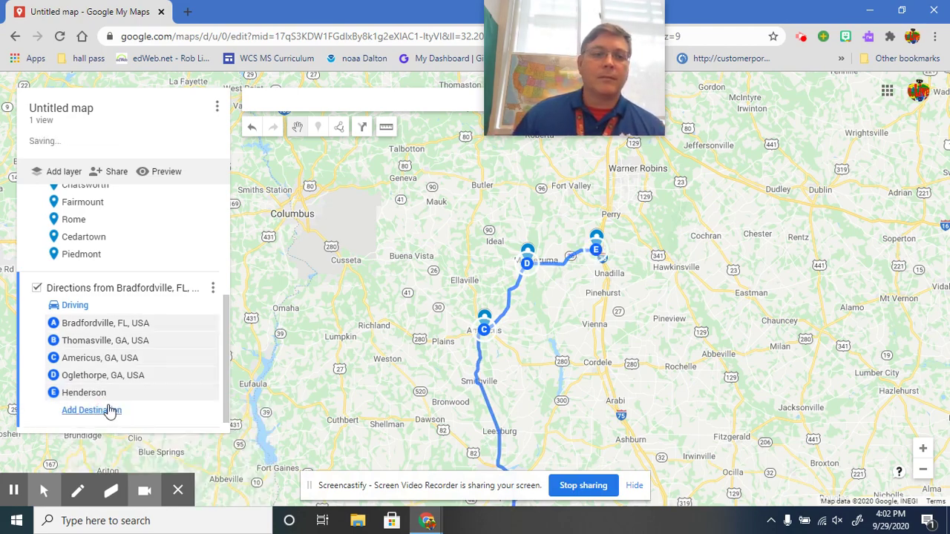
scroll(116, 311, "up", 2)
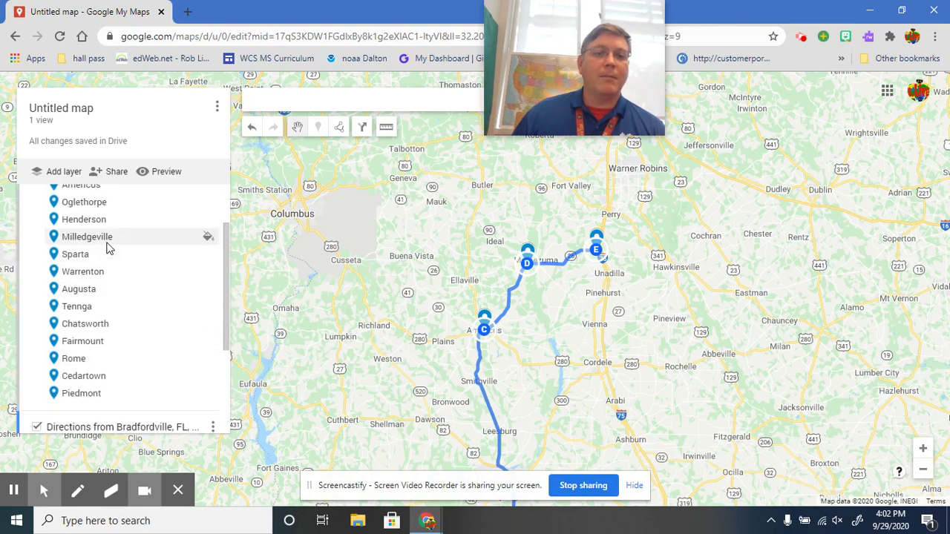
scroll(108, 249, "down", 3)
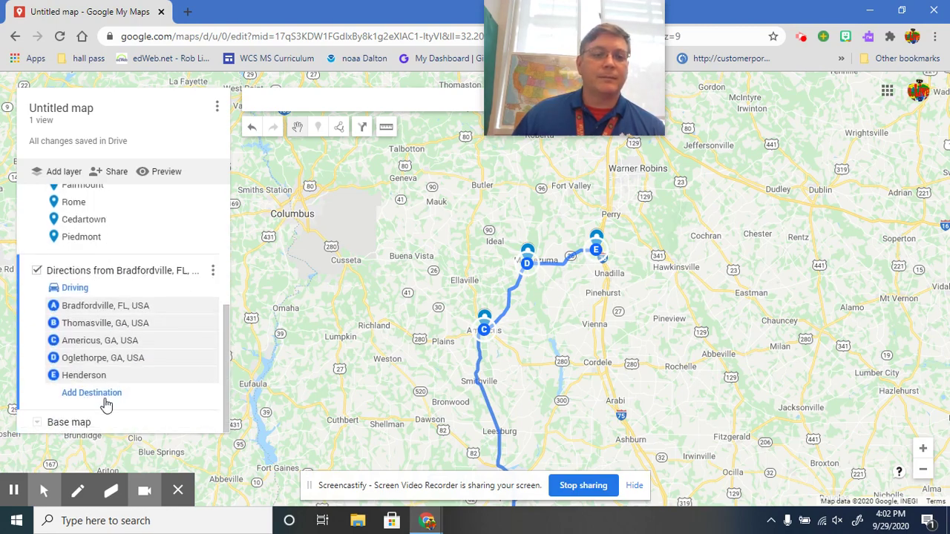
- Add Milledgeville and Sparta as route stops F and G
left_click(108, 395)
type("M")
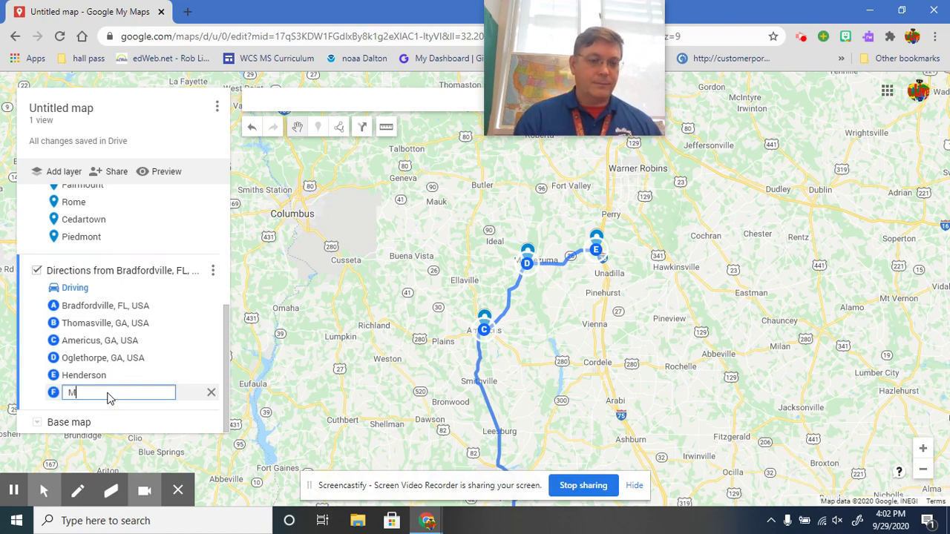
type("il")
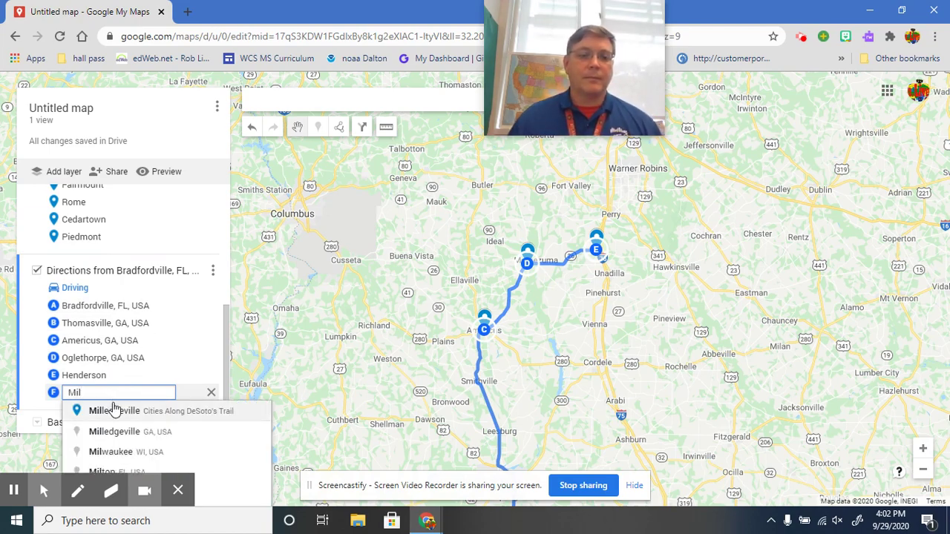
left_click(113, 409)
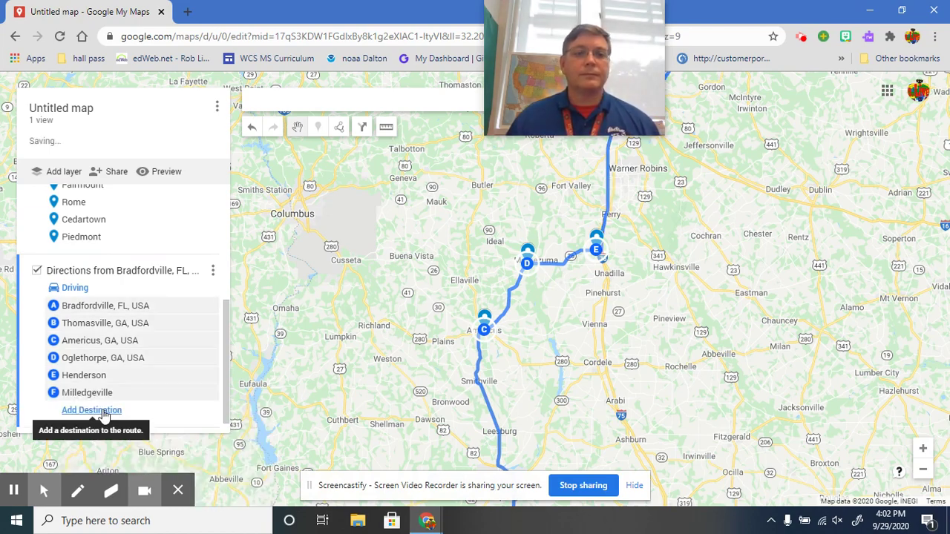
scroll(119, 345, "up", 1)
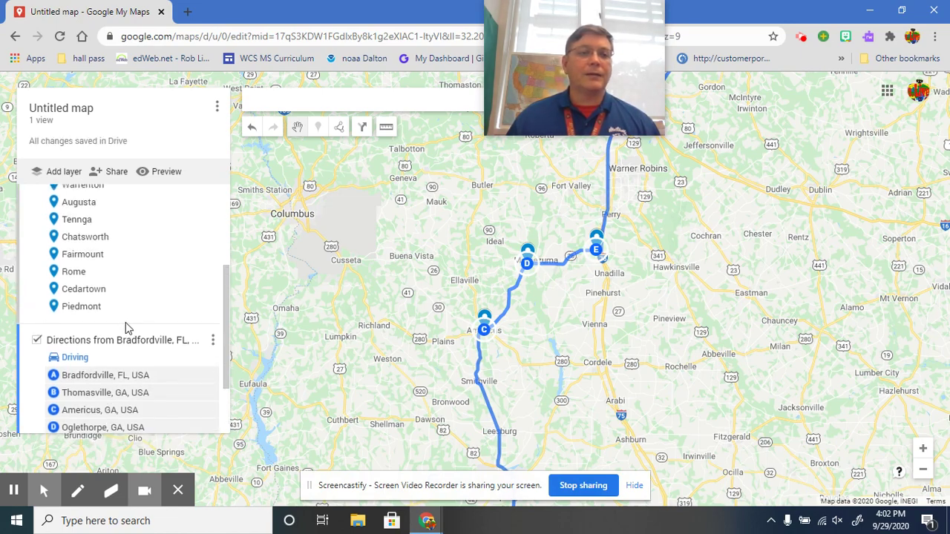
scroll(133, 304, "up", 1)
scroll(120, 319, "down", 2)
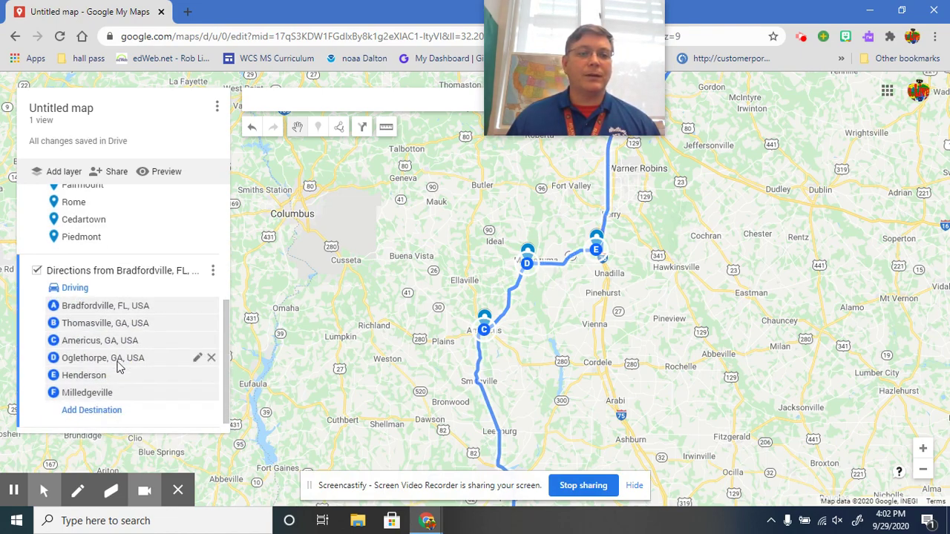
left_click(107, 412)
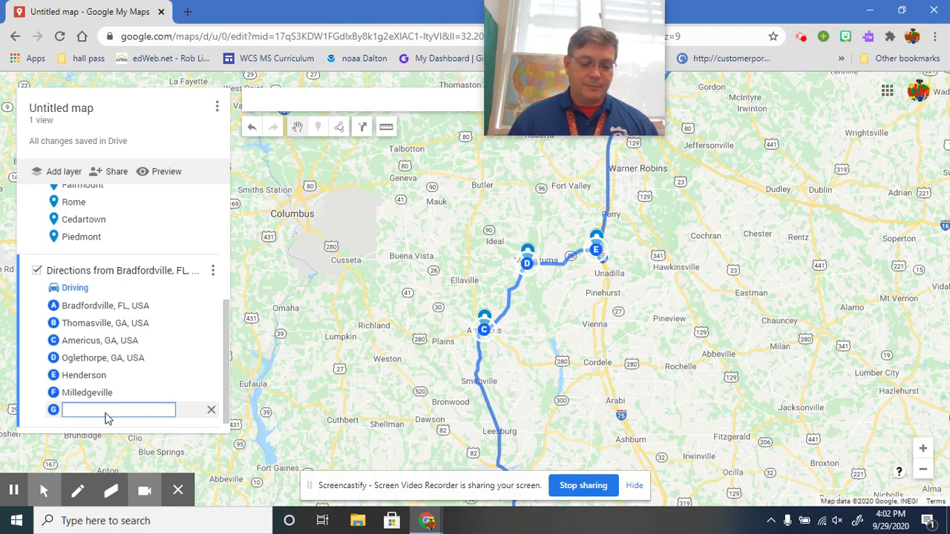
type("Sparta")
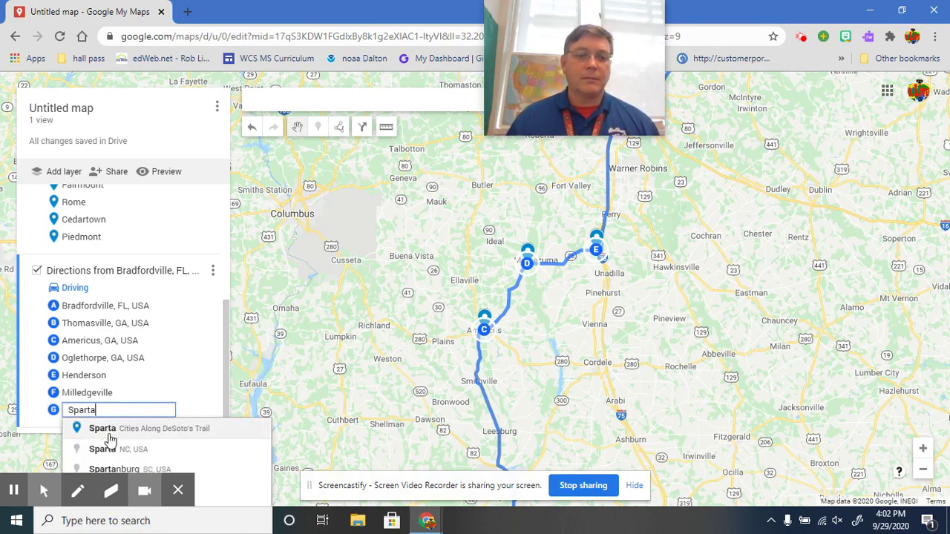
left_click(105, 430)
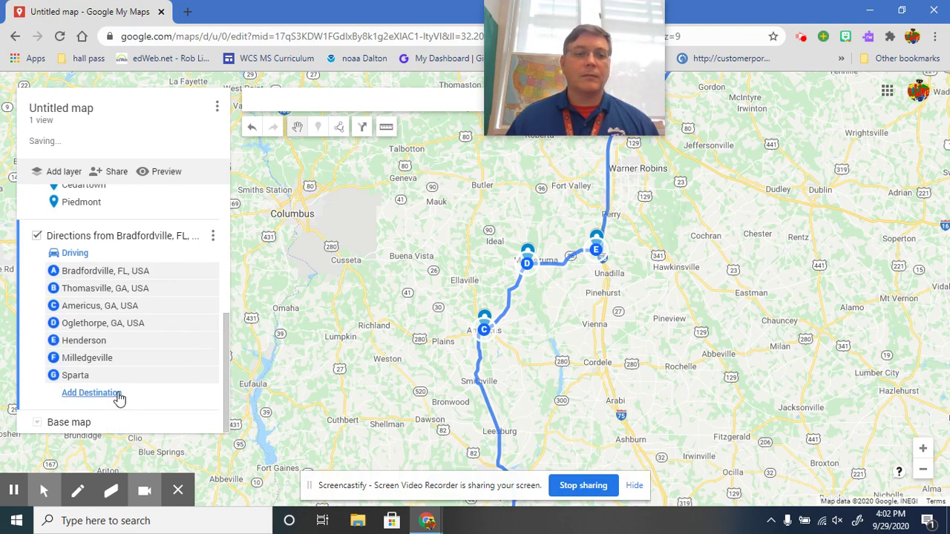
- Add Warrenton and Augusta as the final route stops H and I
left_click(118, 396)
scroll(100, 352, "up", 2)
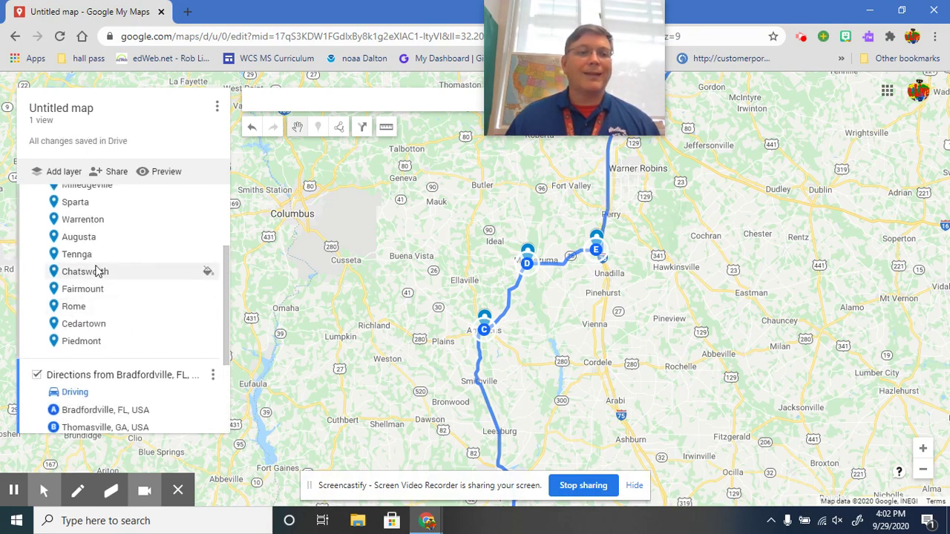
scroll(102, 256, "down", 2)
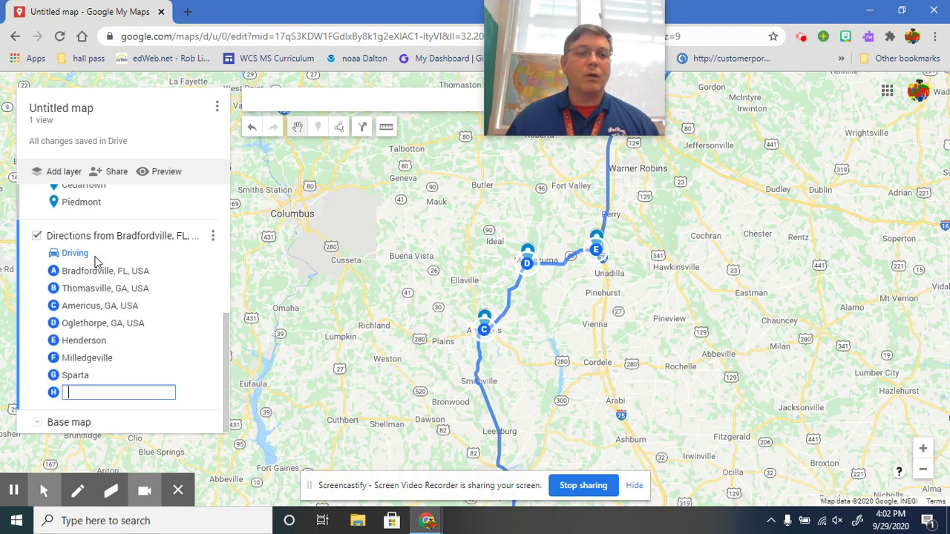
type("Warr")
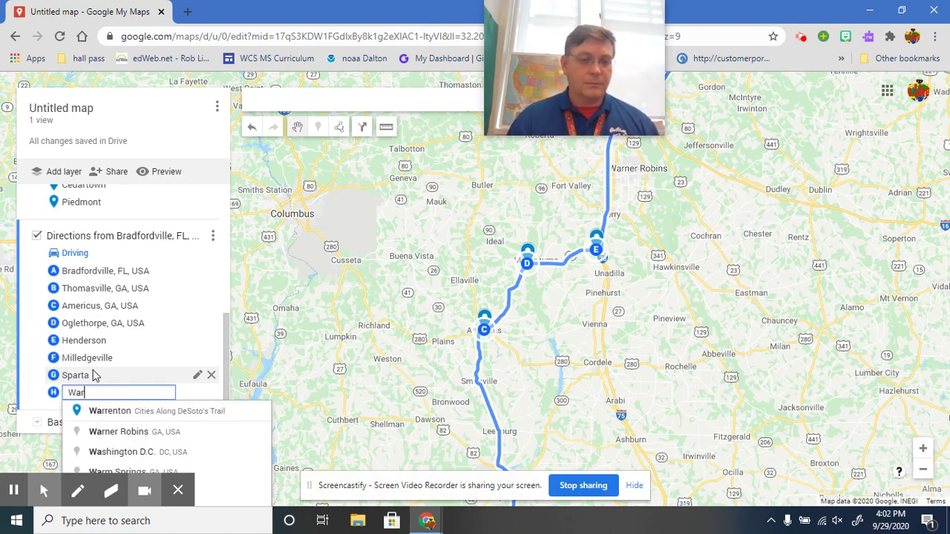
left_click(118, 410)
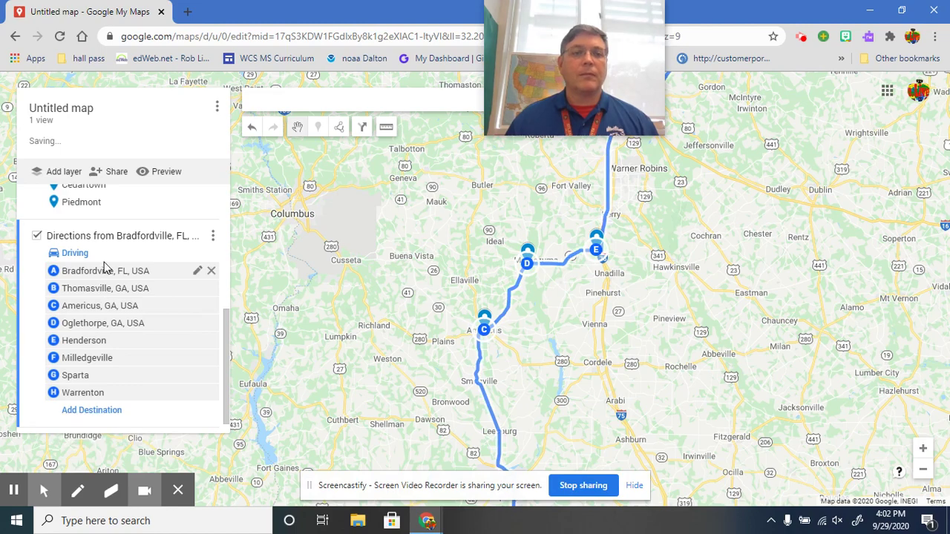
scroll(104, 267, "up", 2)
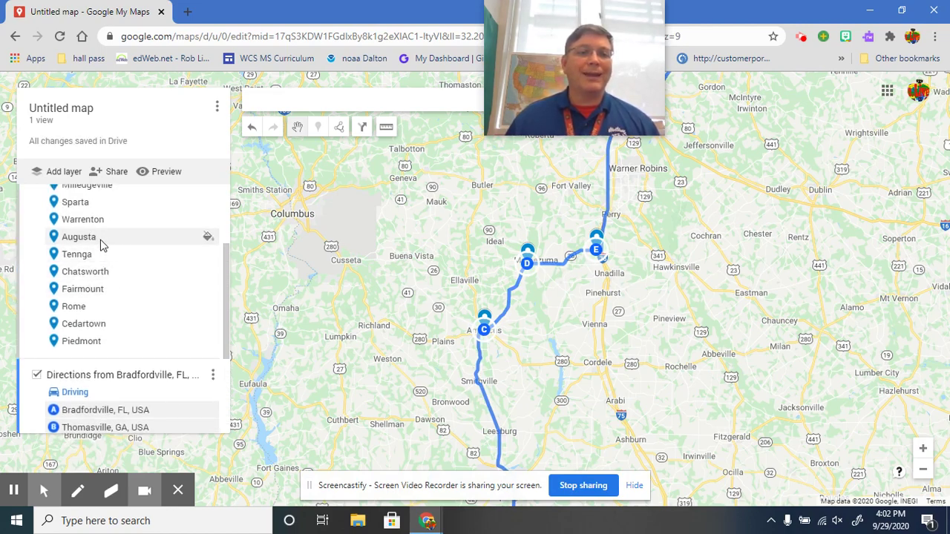
scroll(112, 311, "down", 2)
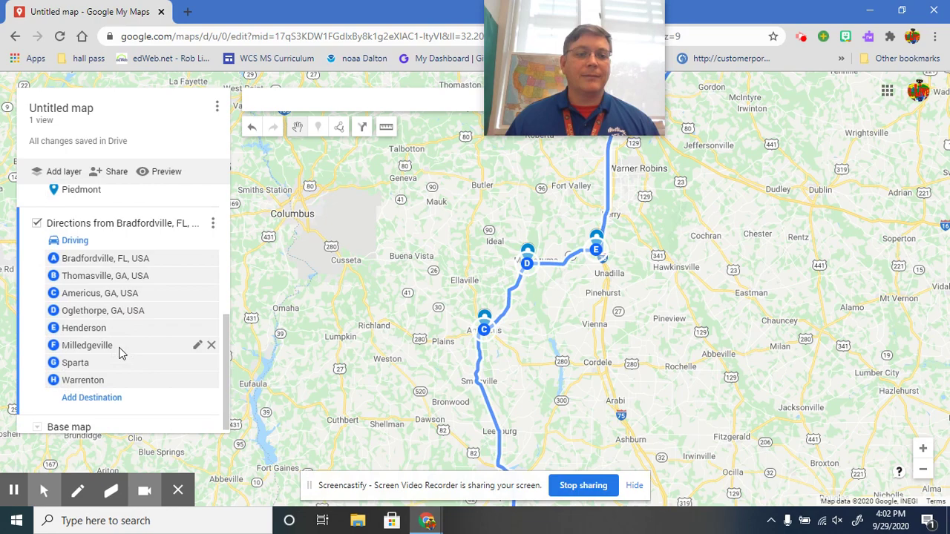
left_click(97, 396)
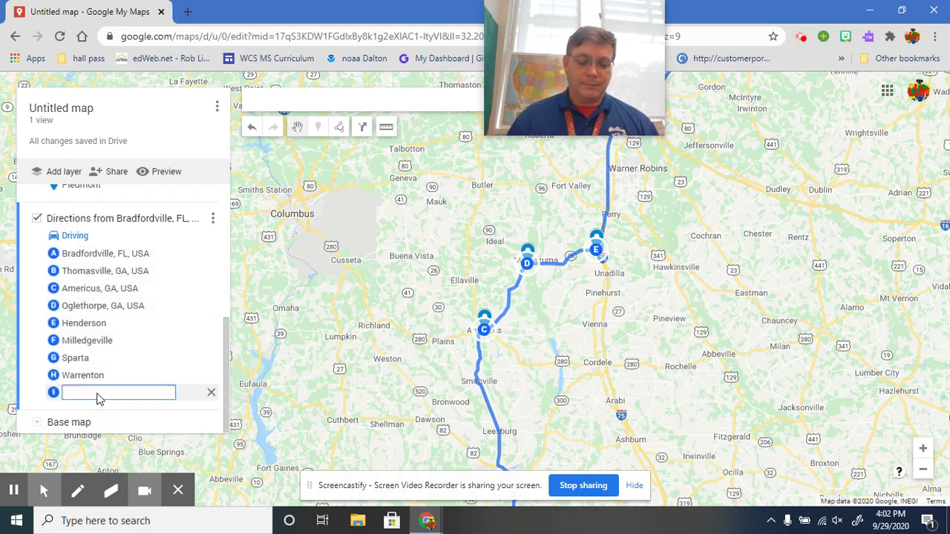
type("Aug")
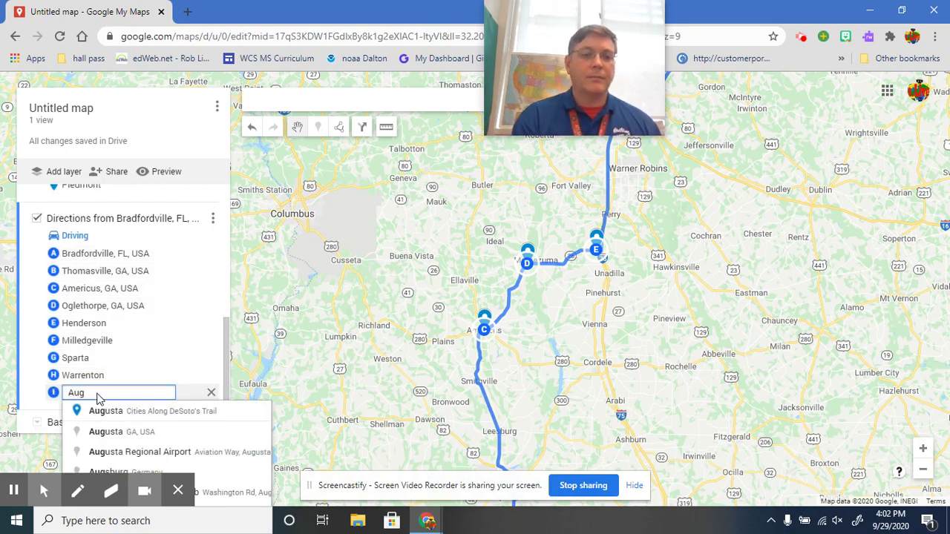
left_click(102, 412)
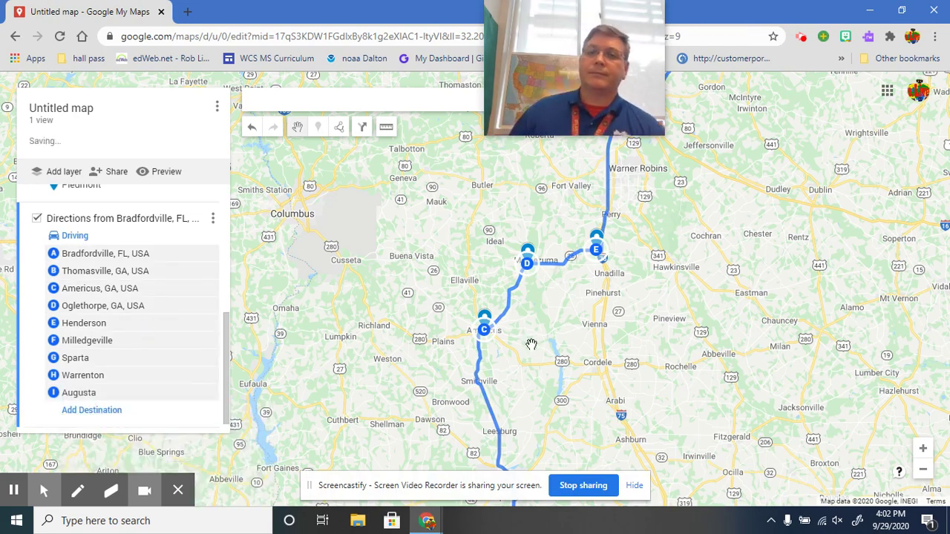
left_click(923, 471)
left_click(922, 471)
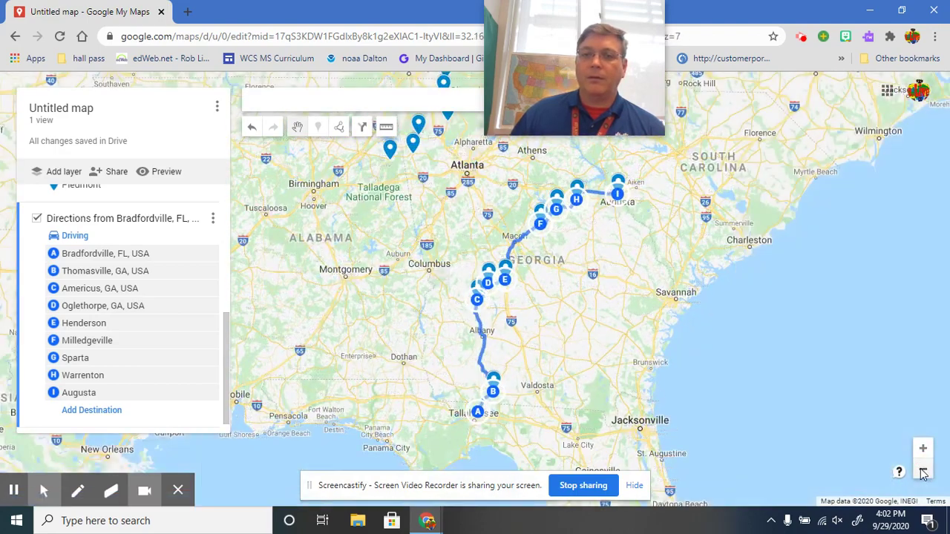
scroll(590, 225, "up", 1)
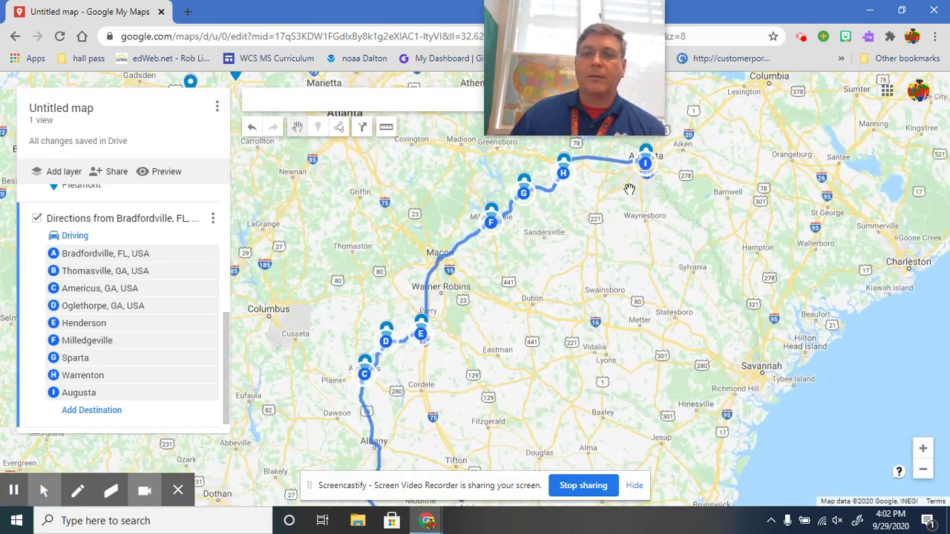
left_click_drag(619, 187, 557, 306)
scroll(556, 306, "up", 2)
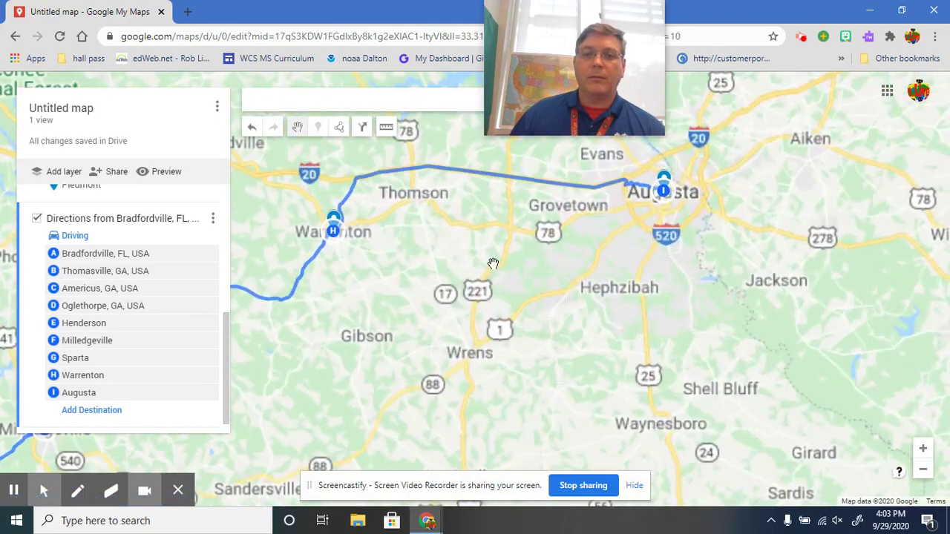
left_click_drag(420, 250, 444, 293)
scroll(451, 293, "down", 3)
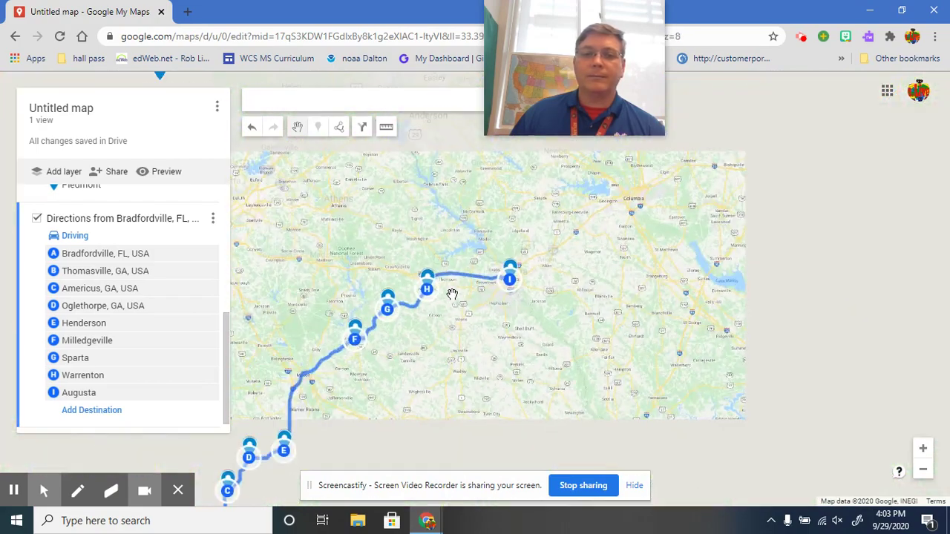
scroll(453, 381, "down", 1)
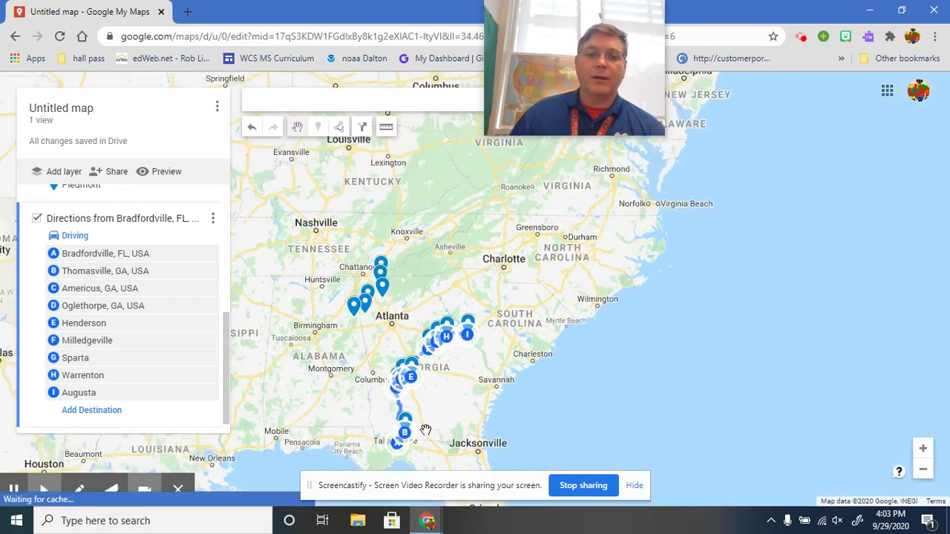
scroll(421, 405, "up", 2)
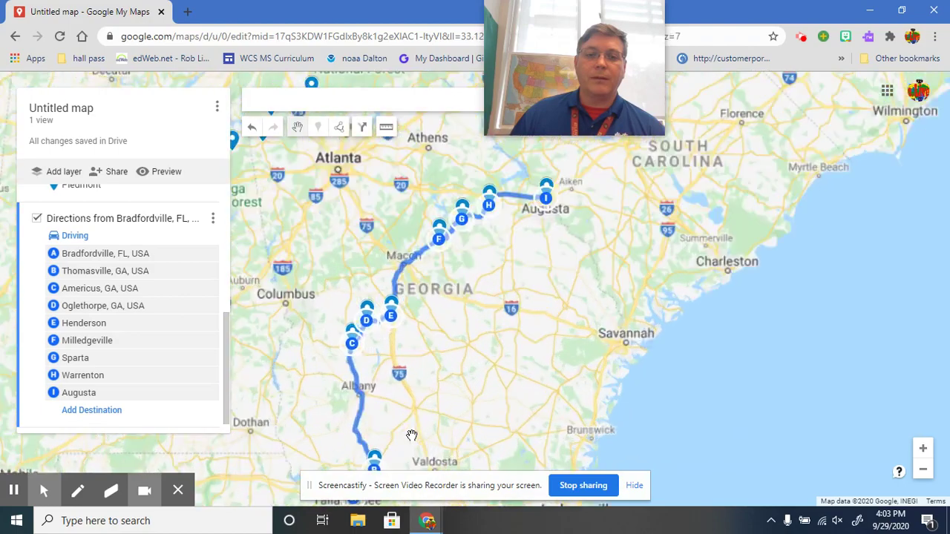
scroll(406, 403, "up", 1)
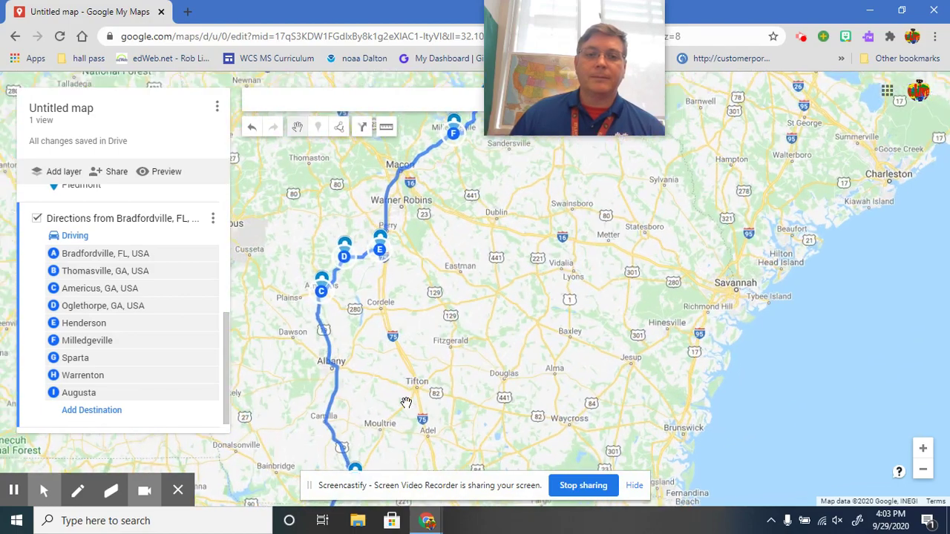
left_click(426, 431)
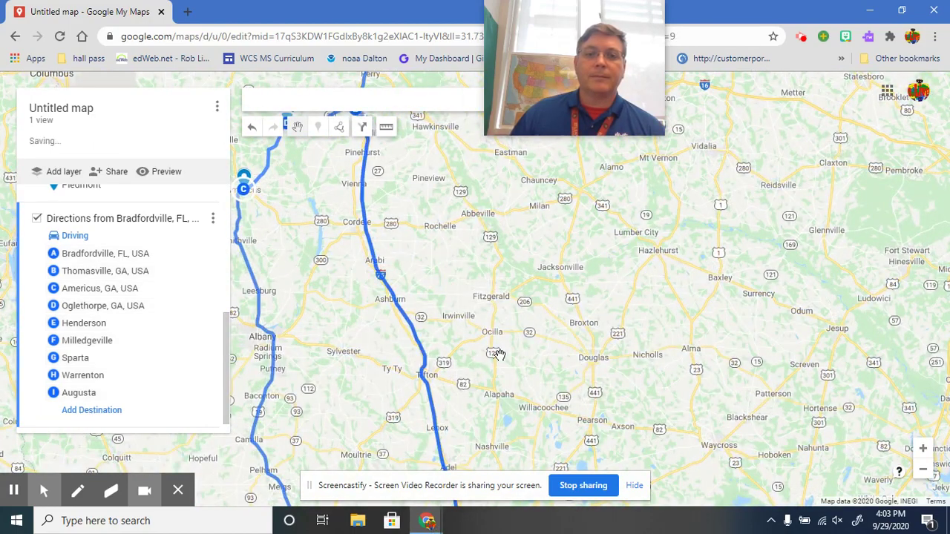
scroll(495, 357, "down", 2)
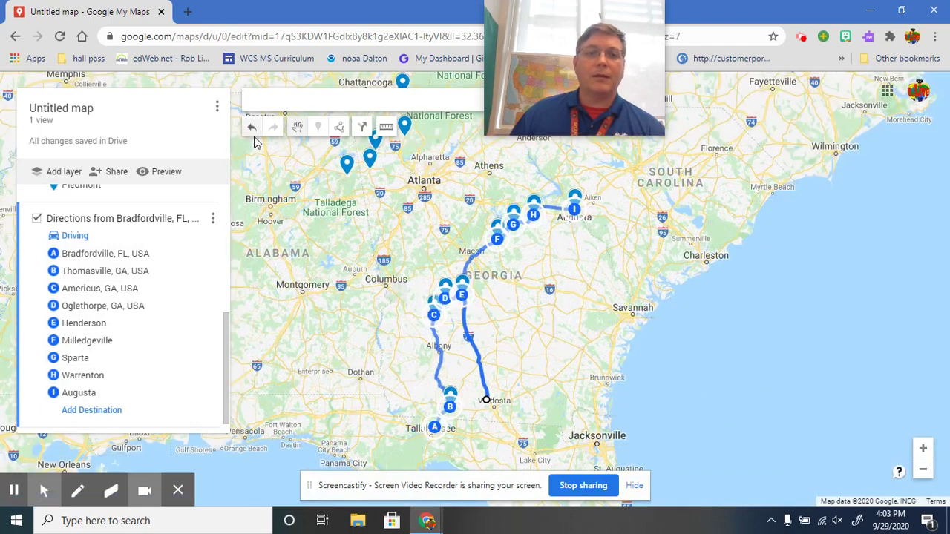
left_click(251, 127)
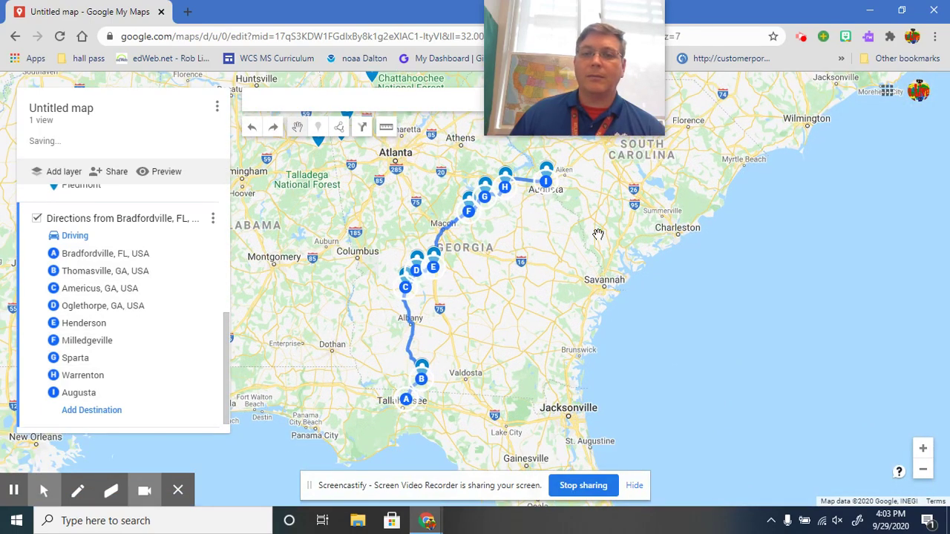
left_click_drag(598, 234, 668, 308)
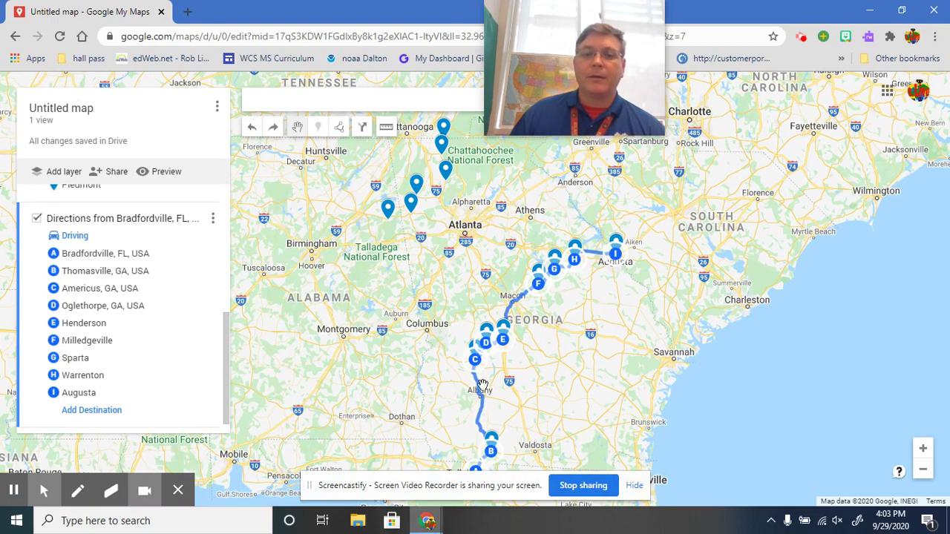
left_click_drag(495, 176, 503, 255)
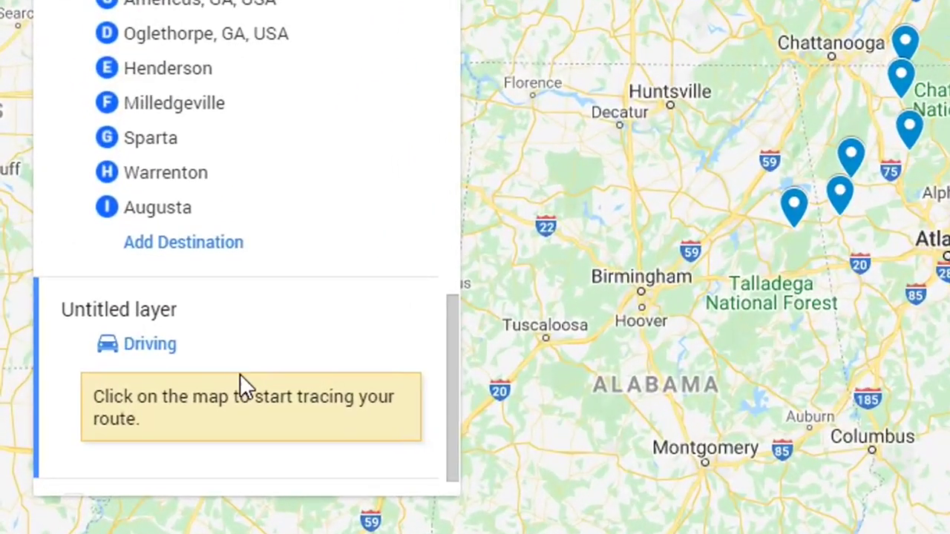
- Name the untitled route layer 'Driving DeSoto's Trail from Tennessee' and save it
left_click(156, 311)
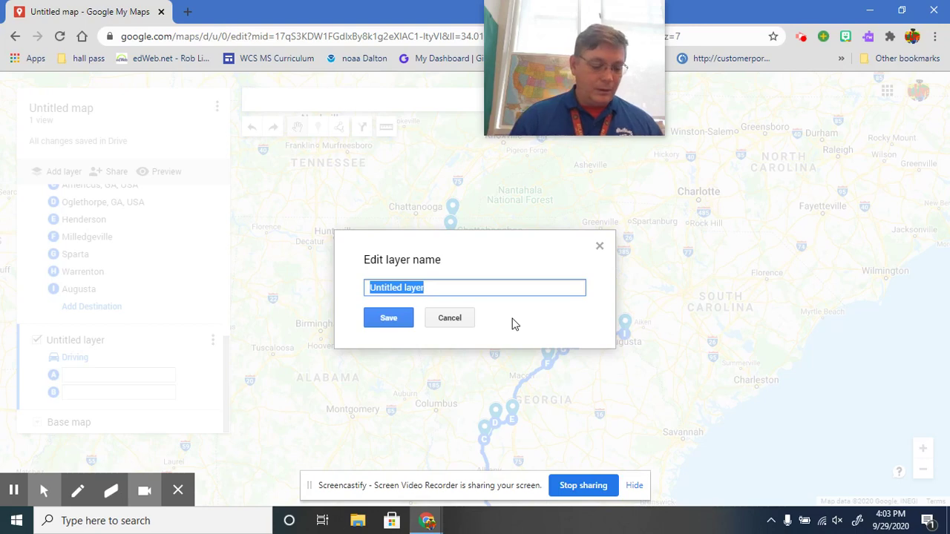
type("Driving")
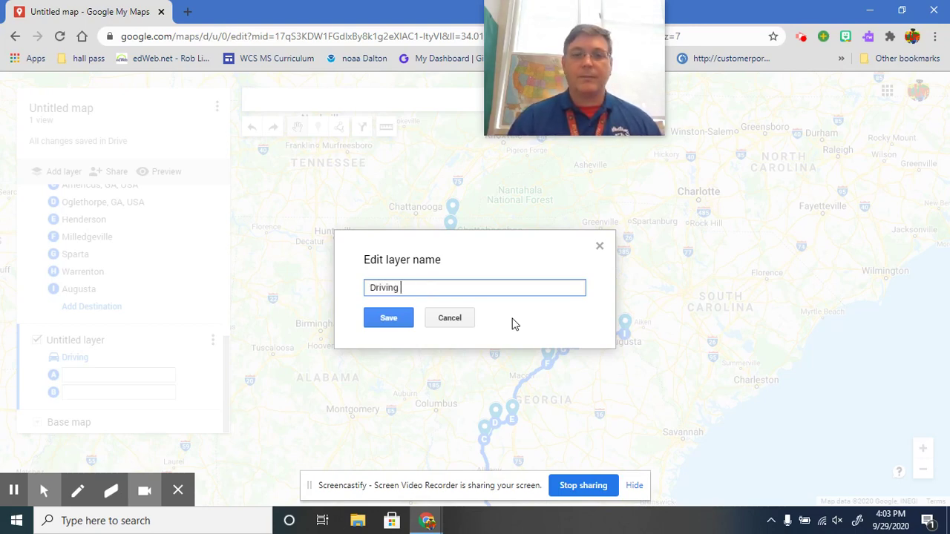
type(" De")
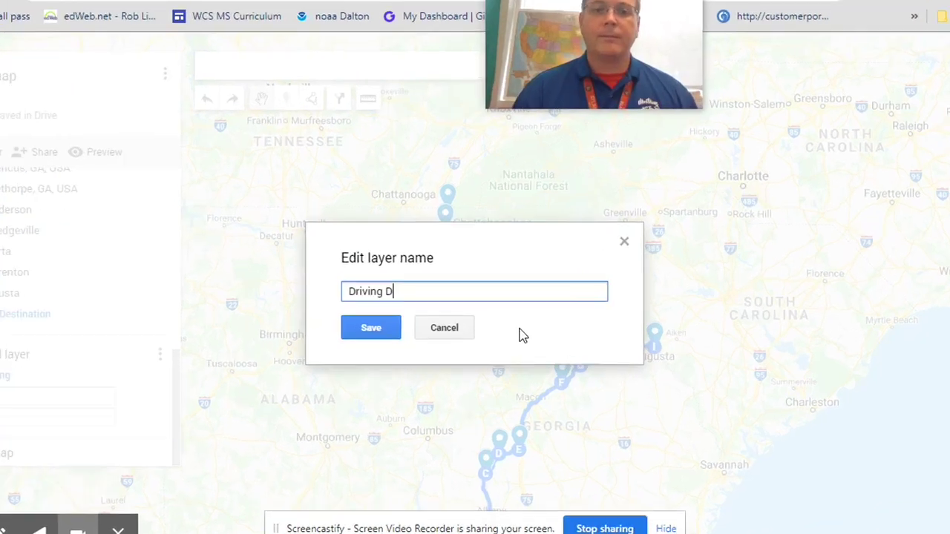
type("SA")
key("BackSpace")
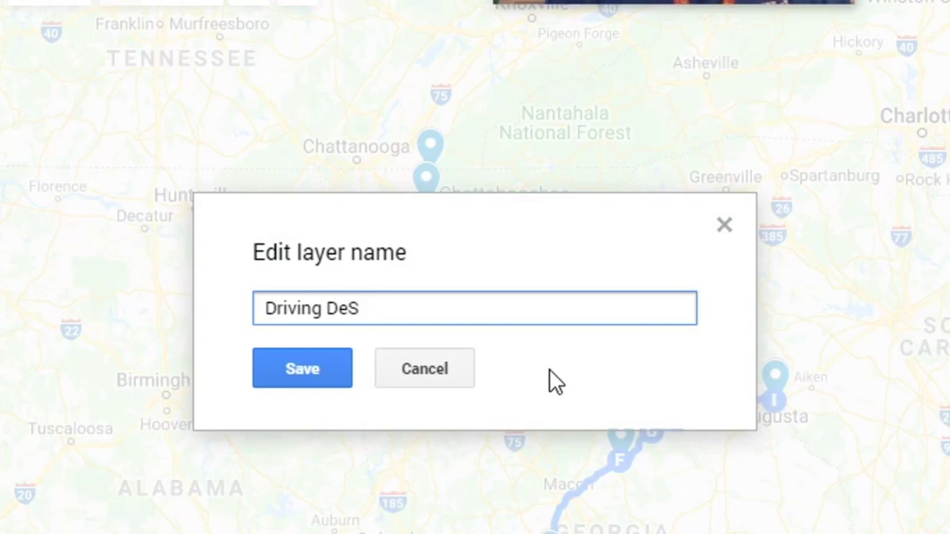
type("oto")
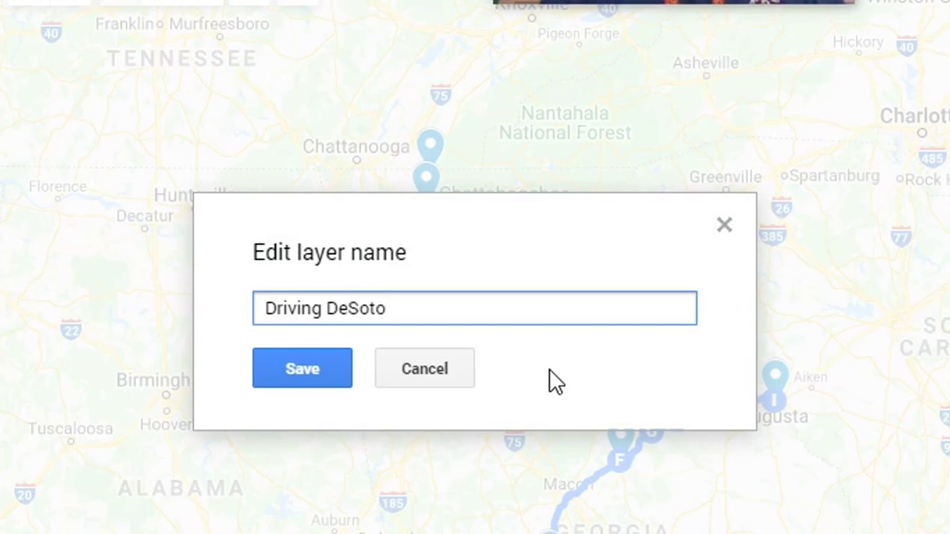
type("'s Trail from Te")
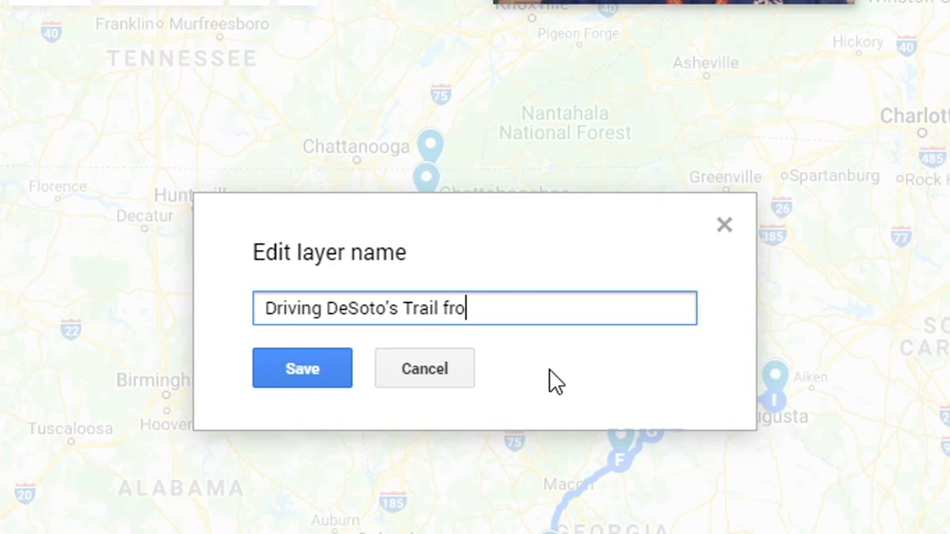
type("nnessee")
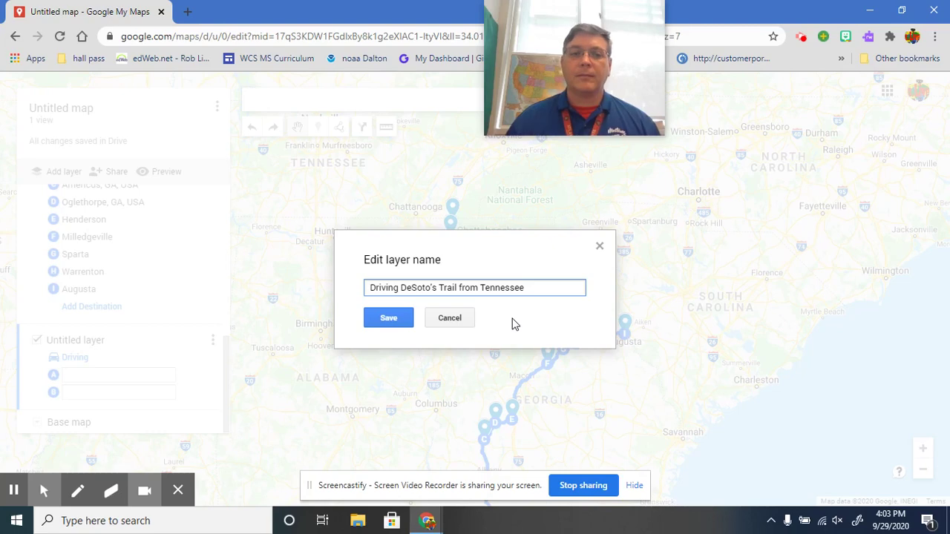
left_click(388, 318)
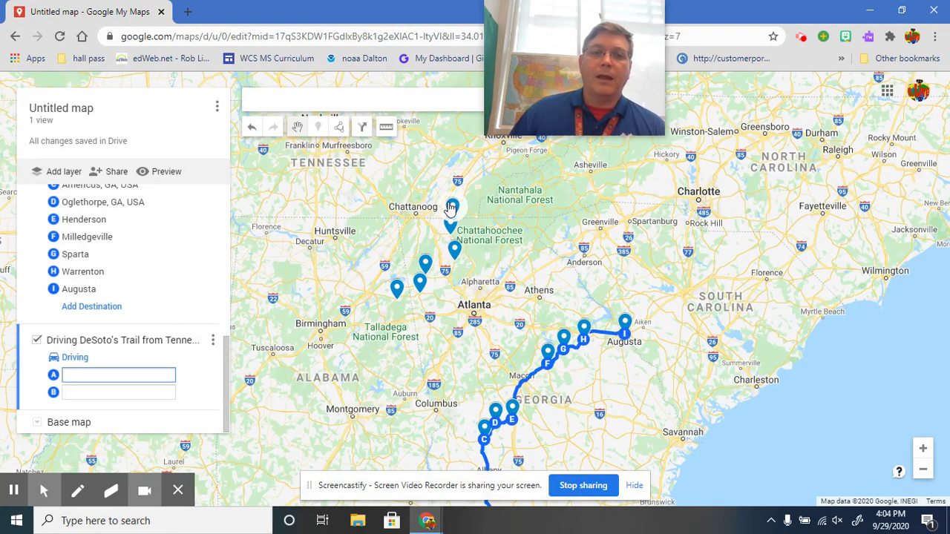
- Set Tennga as the route's starting point and Chatsworth as the second stop
scroll(134, 255, "up", 2)
scroll(133, 348, "down", 3)
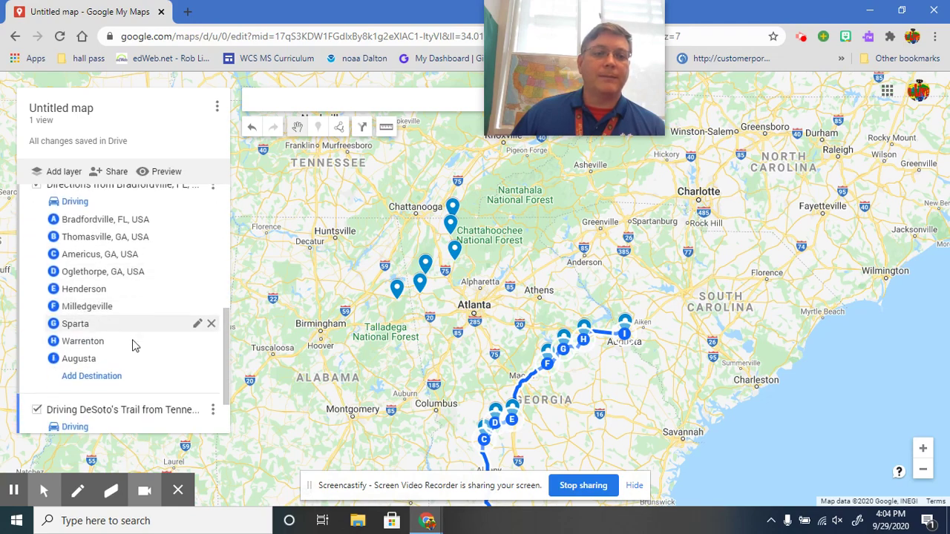
scroll(134, 345, "up", 6)
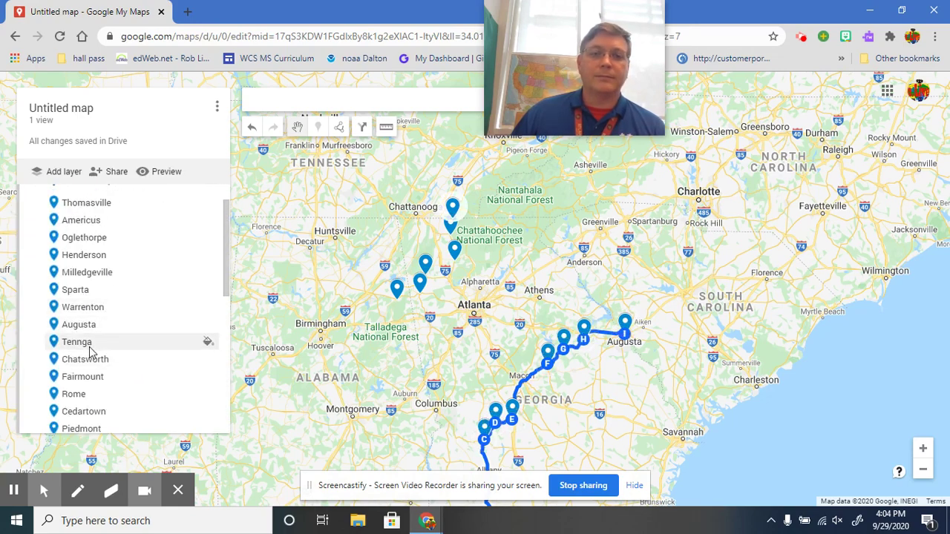
scroll(89, 352, "down", 5)
left_click(93, 376)
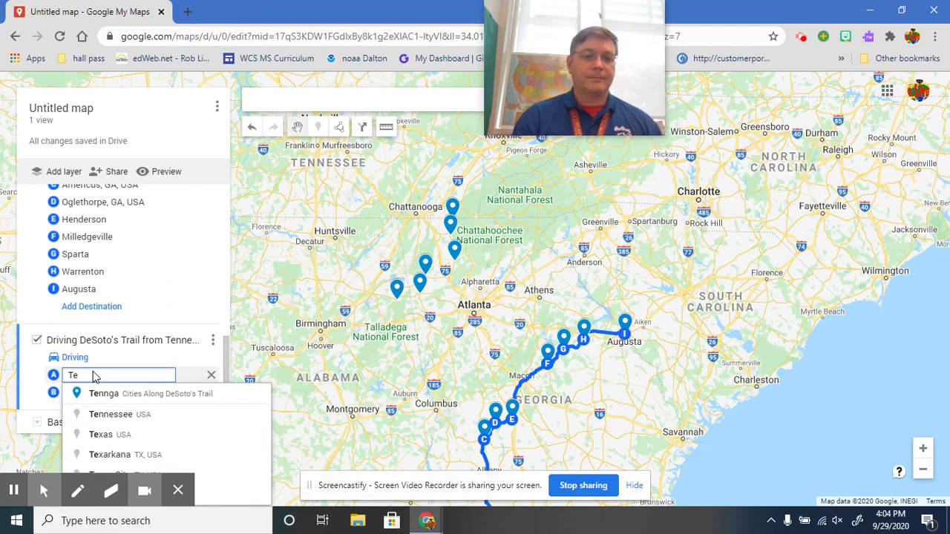
left_click(123, 393)
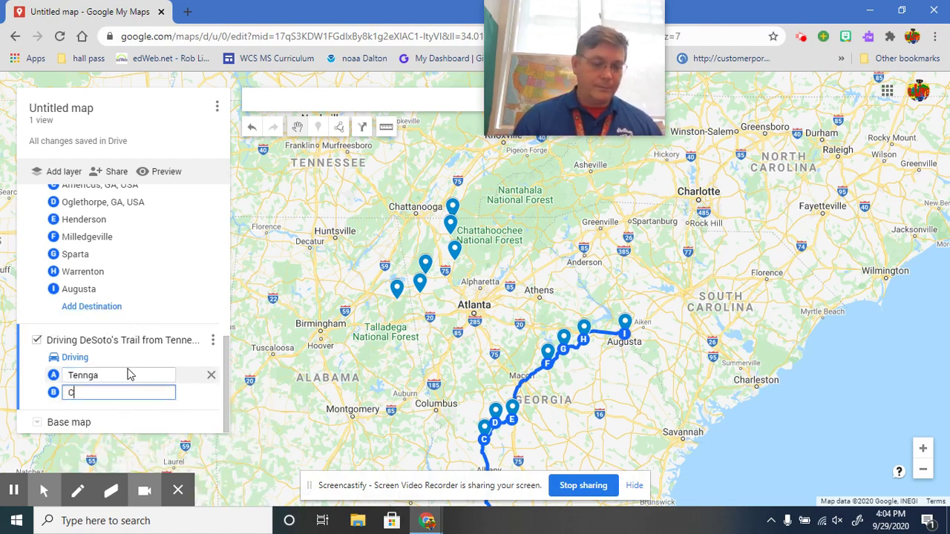
type("a")
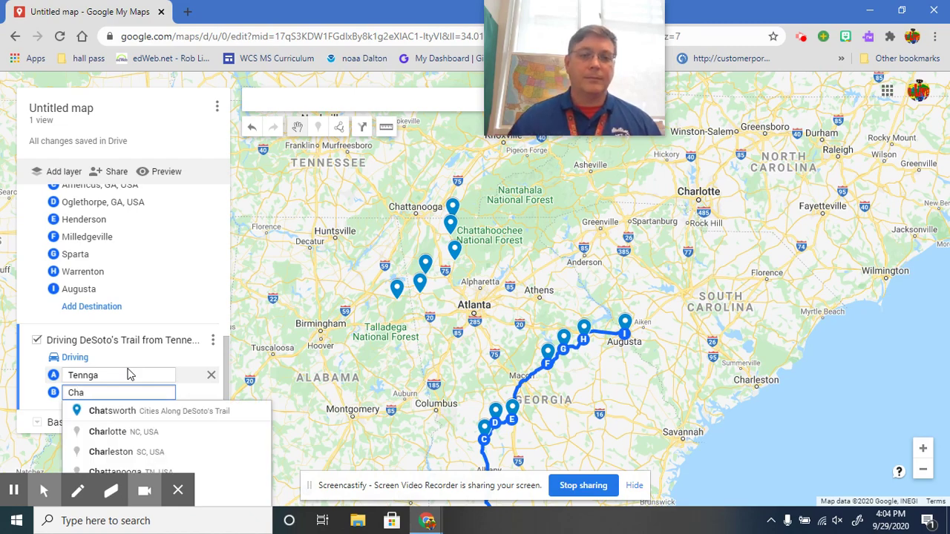
left_click(111, 411)
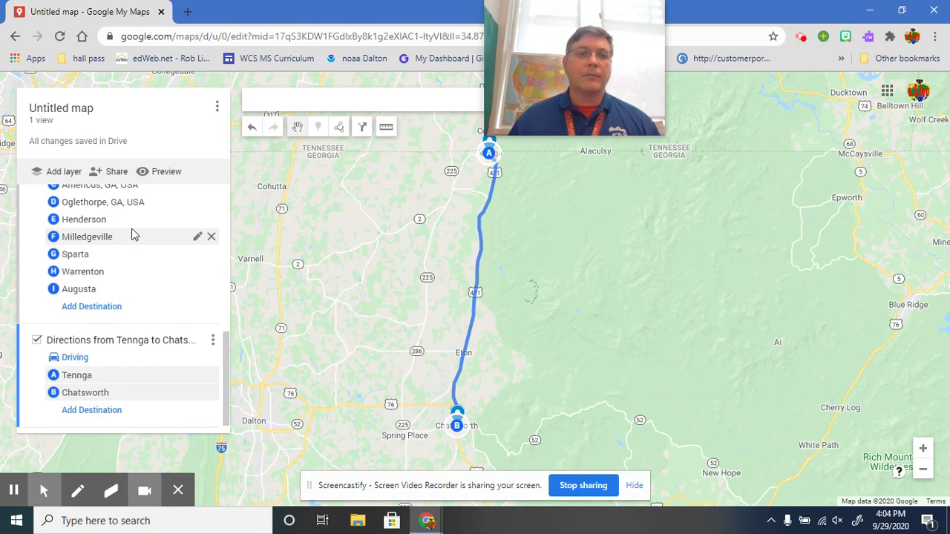
- Add Fairmount as the third stop of the Tennga route
scroll(132, 236, "up", 3)
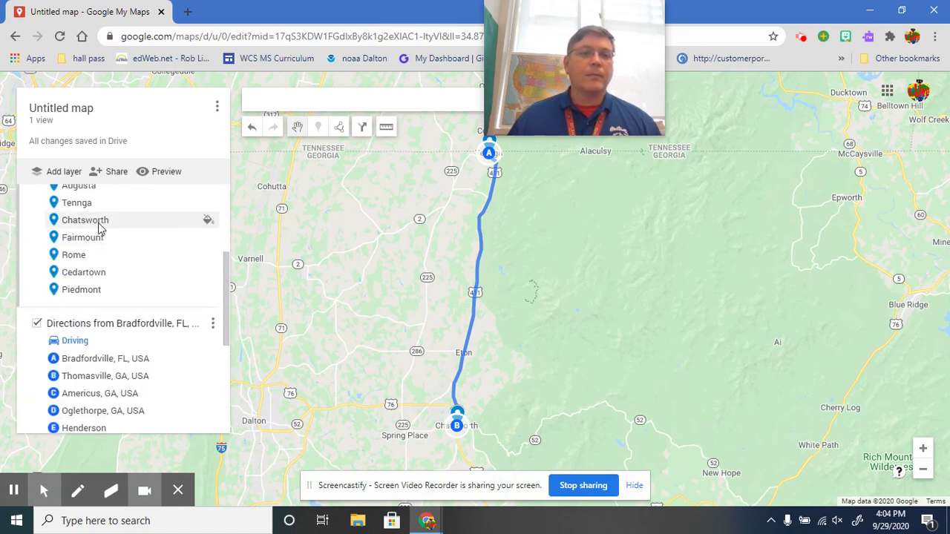
scroll(102, 231, "down", 3)
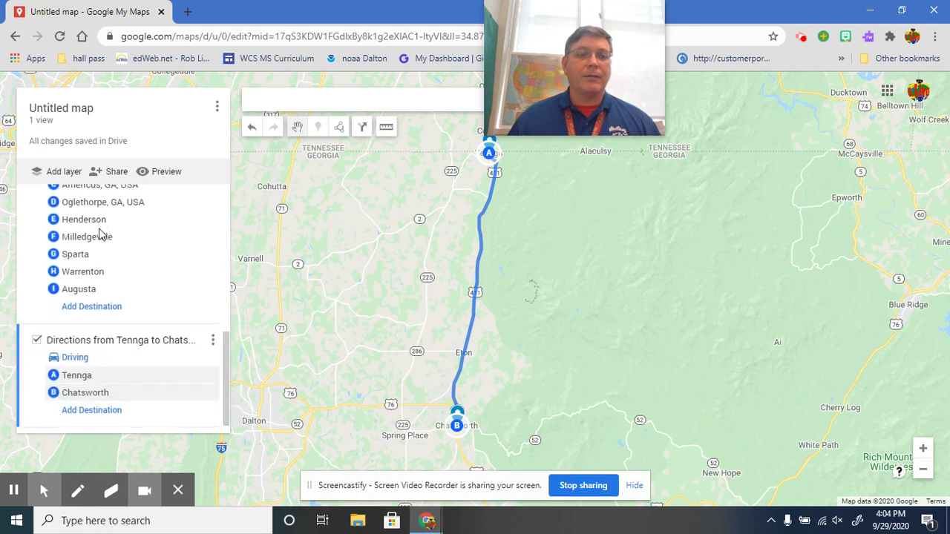
left_click(109, 393)
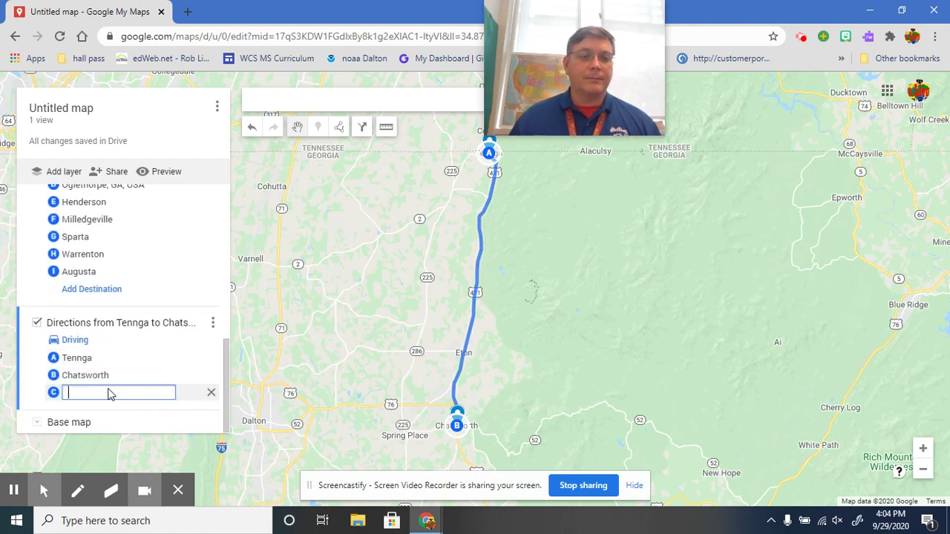
type("Fair")
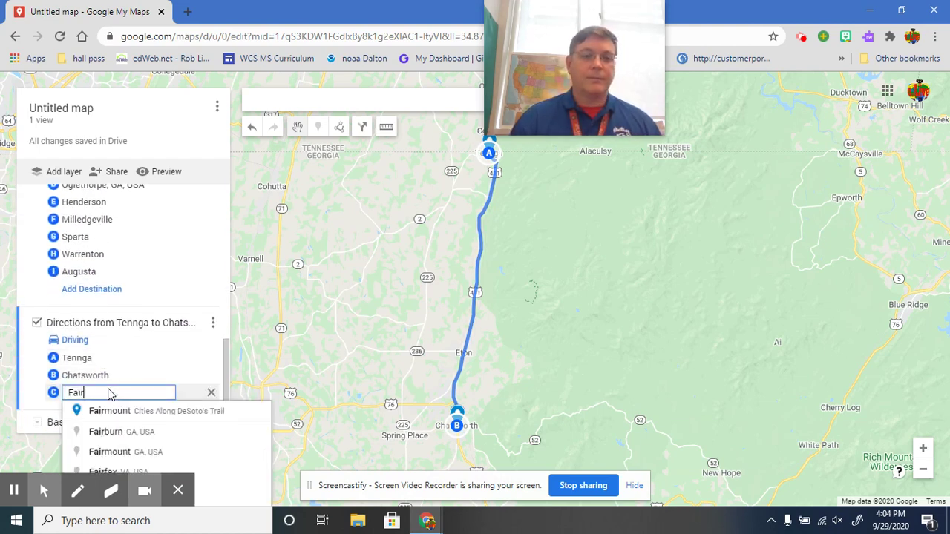
left_click(128, 412)
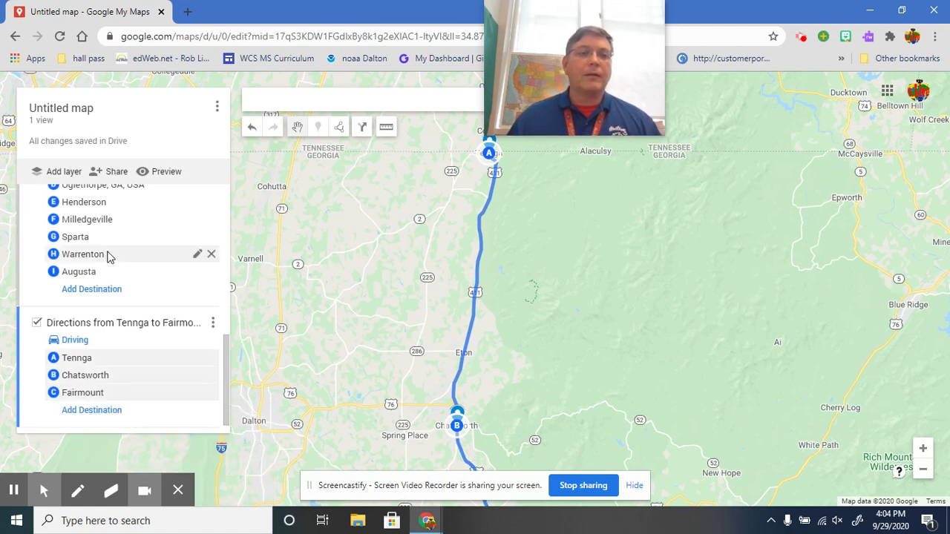
scroll(111, 256, "up", 4)
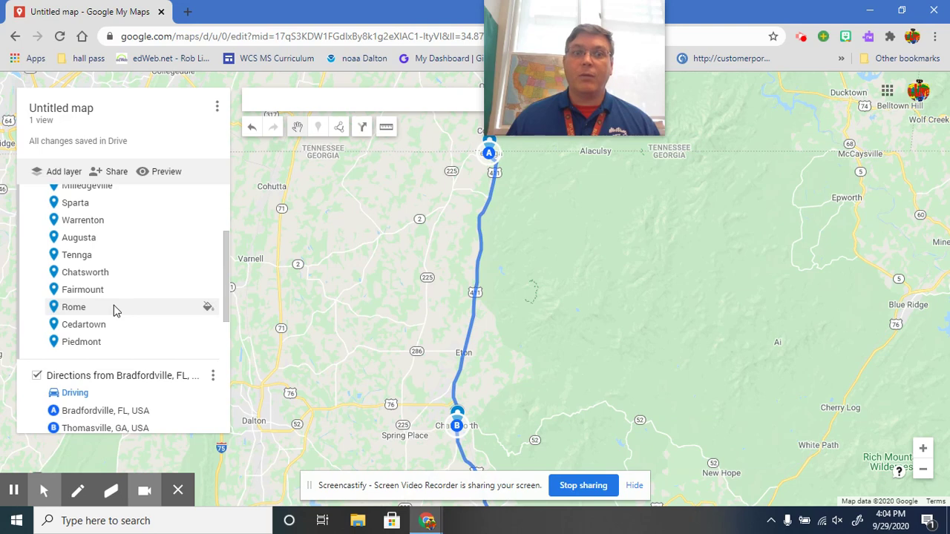
scroll(117, 311, "down", 4)
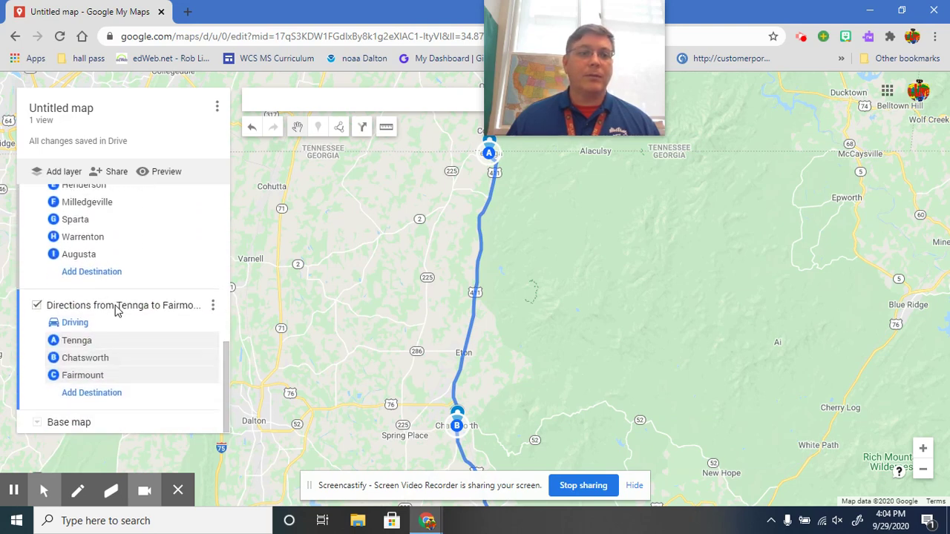
- Add White, GA and Rome as the fourth and fifth stops
left_click(104, 400)
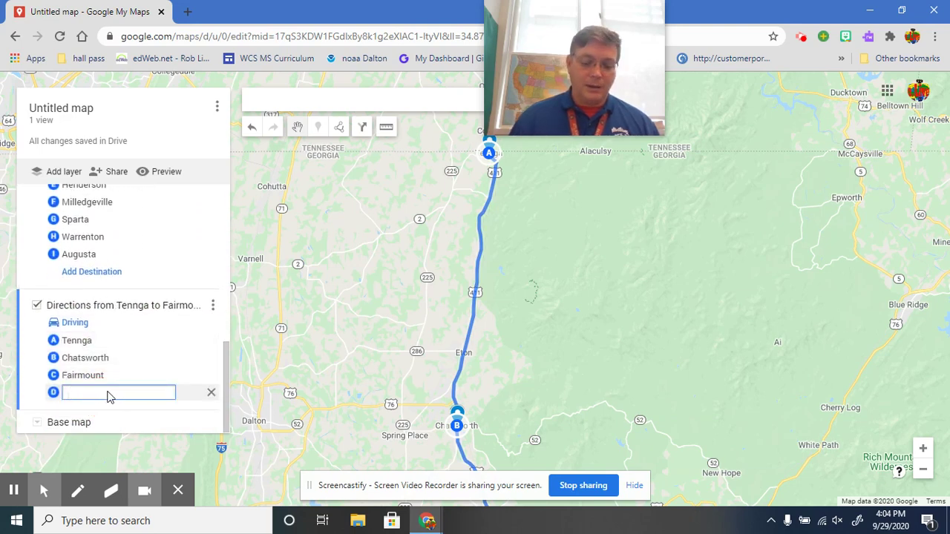
type("White")
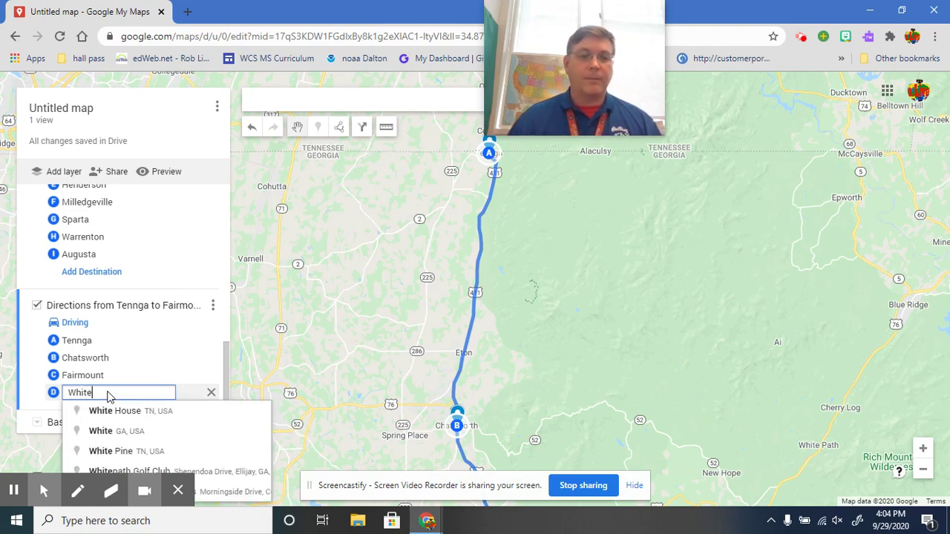
left_click(122, 431)
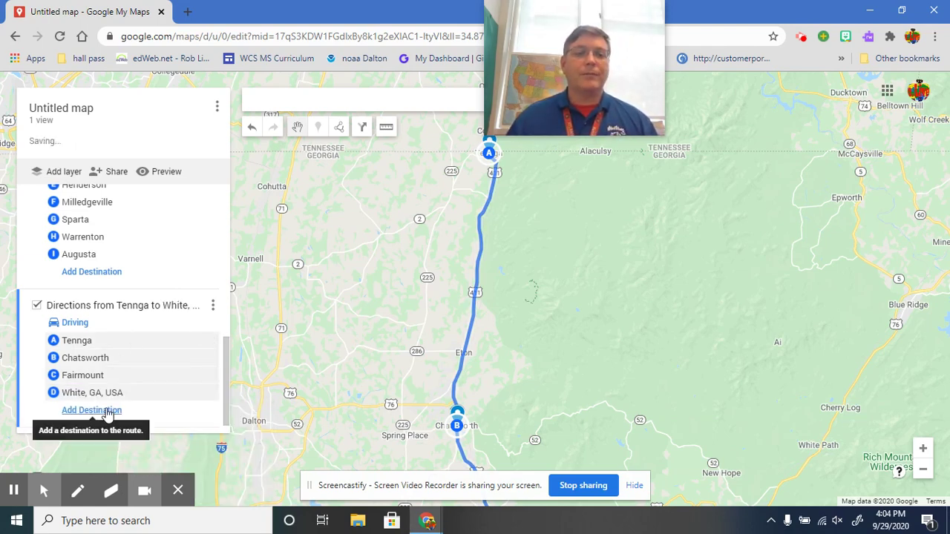
left_click(107, 413)
type("R")
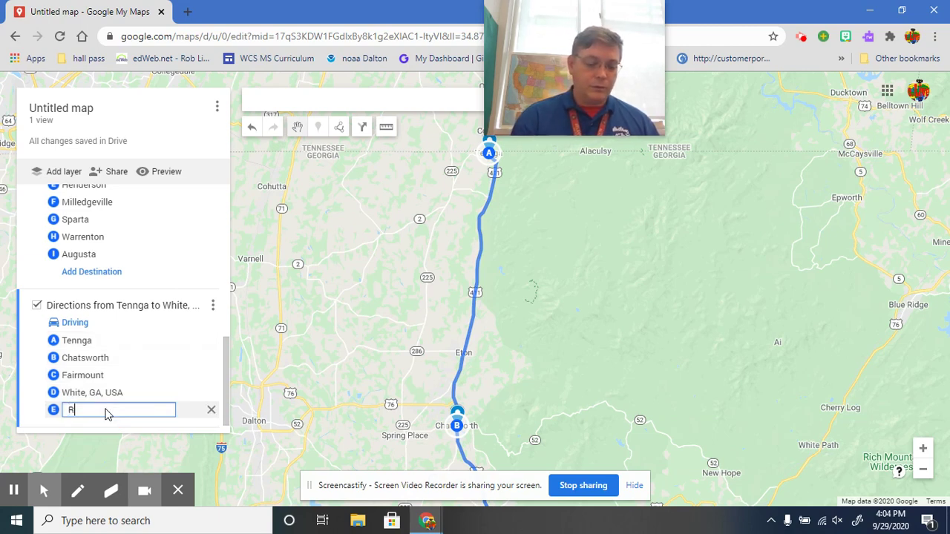
type("ome")
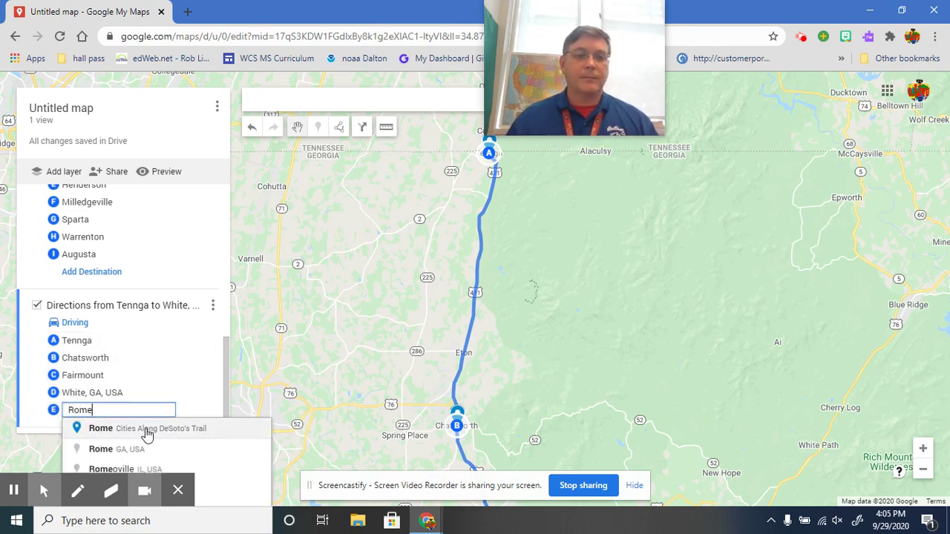
left_click(146, 428)
- Add Cedartown as the sixth stop and Piedmont as the final stop G
scroll(116, 409, "down", 1)
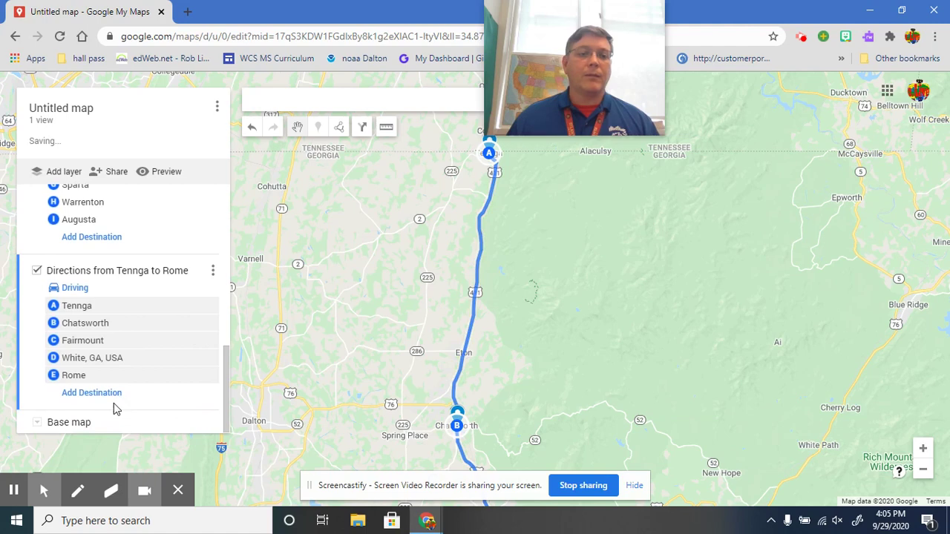
left_click(90, 391)
type("C")
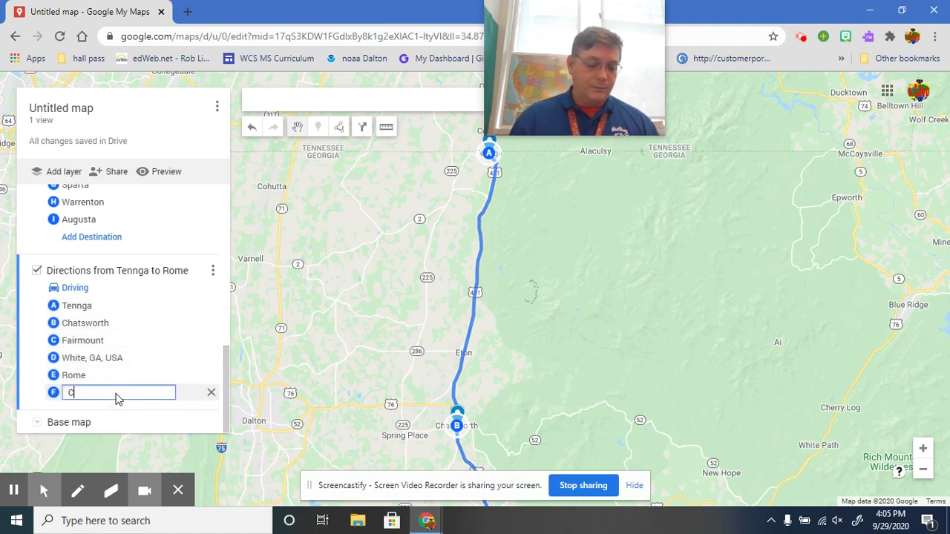
type("eade")
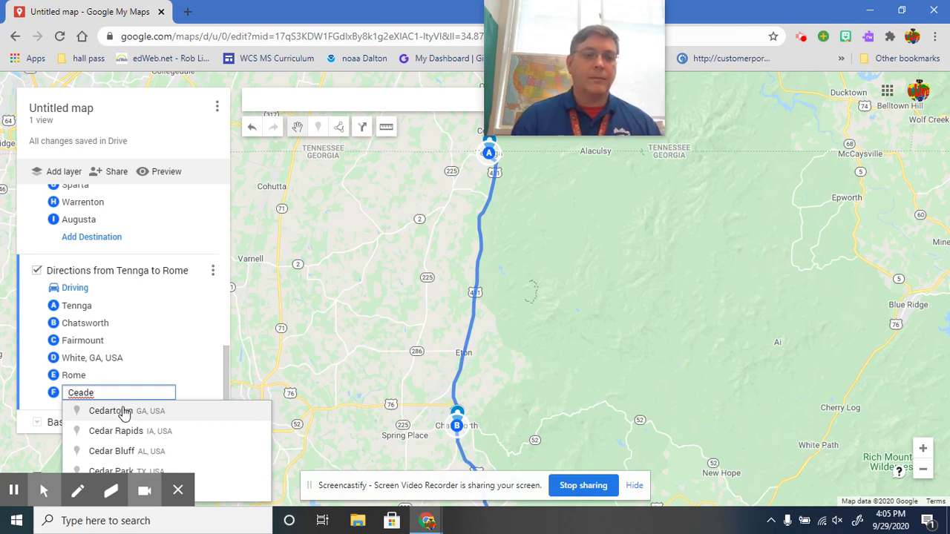
key("BackSpace")
key("BackSpace")
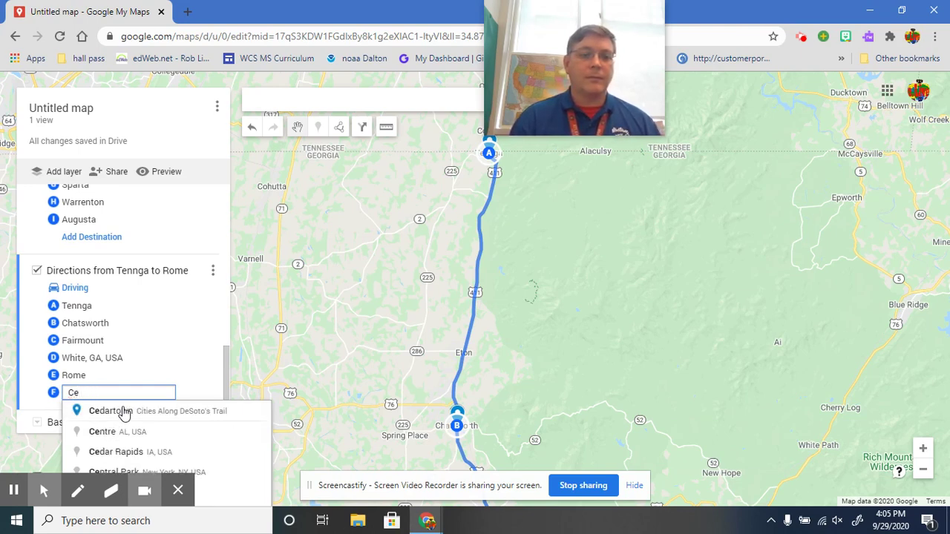
left_click(112, 411)
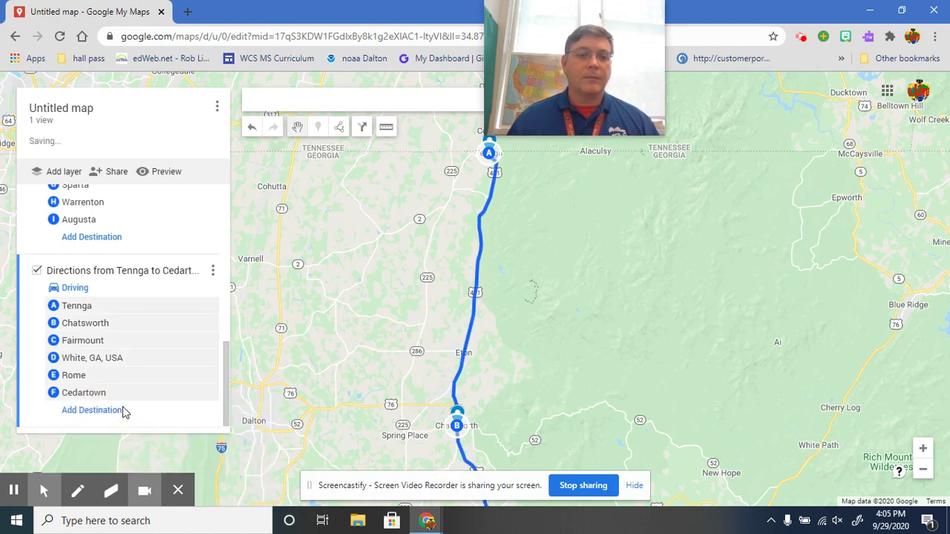
left_click(101, 411)
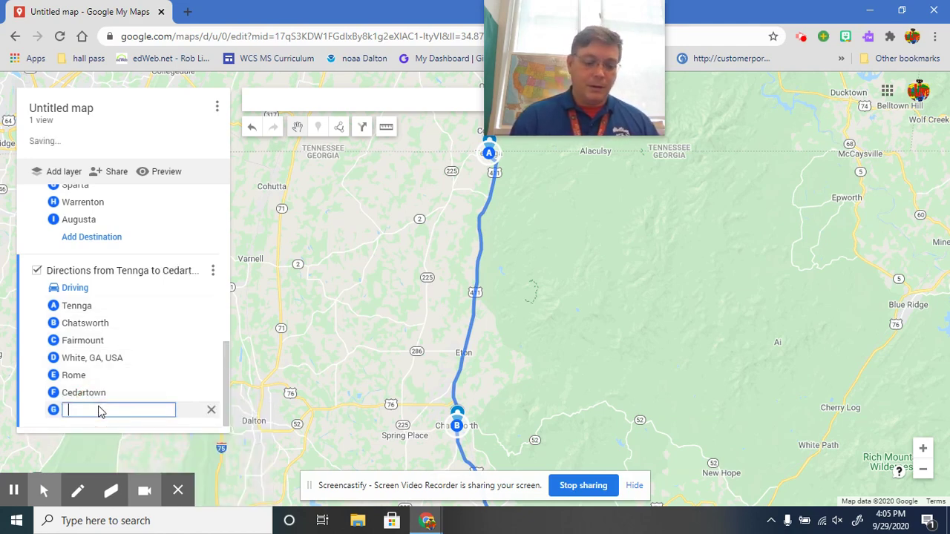
type("pi")
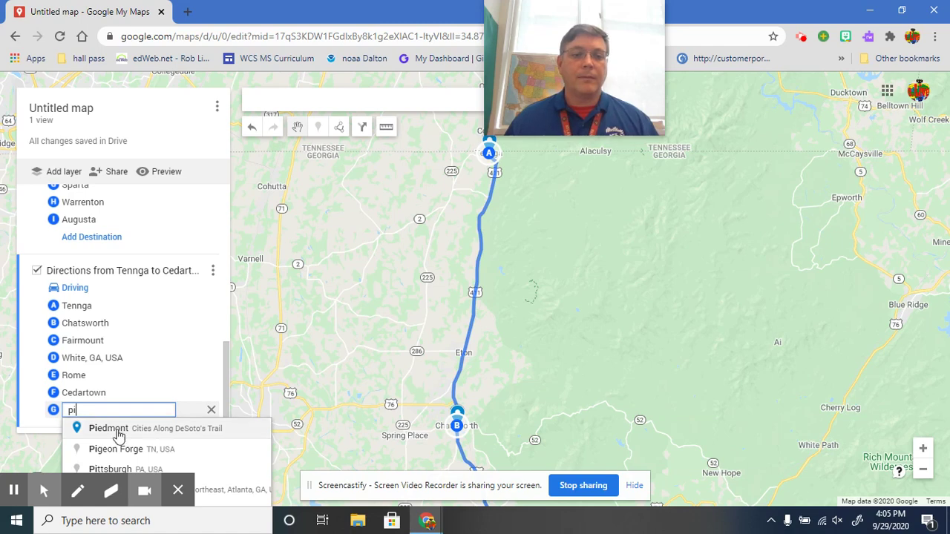
left_click(124, 428)
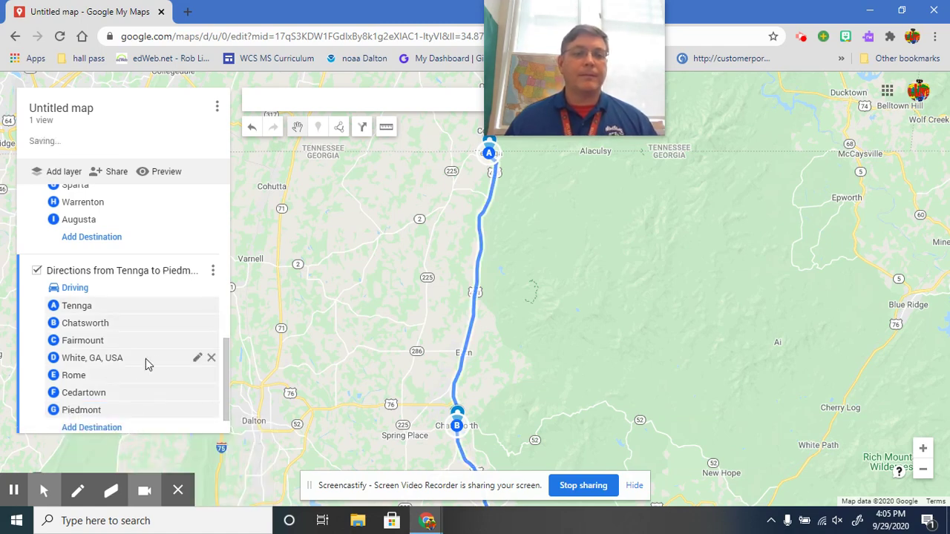
scroll(148, 371, "up", 5)
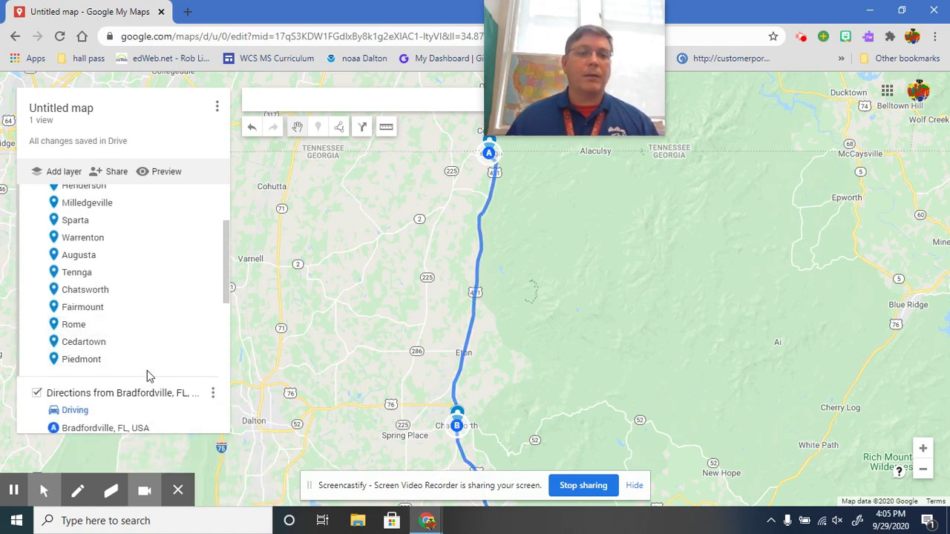
scroll(146, 375, "down", 5)
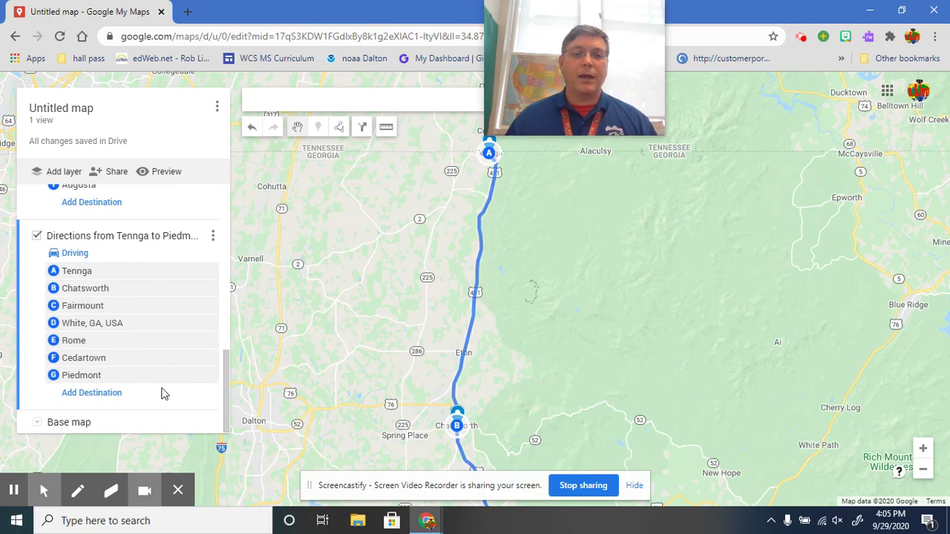
scroll(169, 367, "up", 3)
scroll(629, 342, "down", 3)
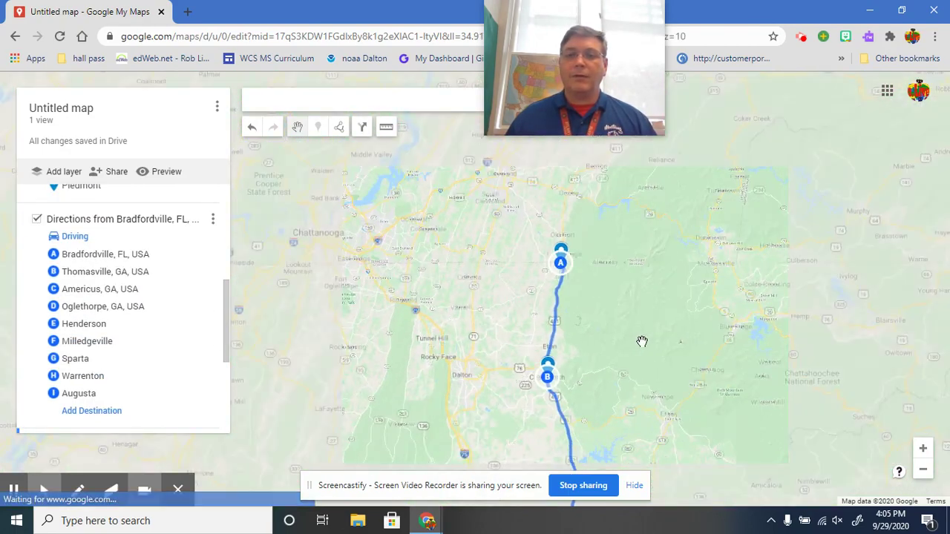
scroll(536, 406, "down", 4)
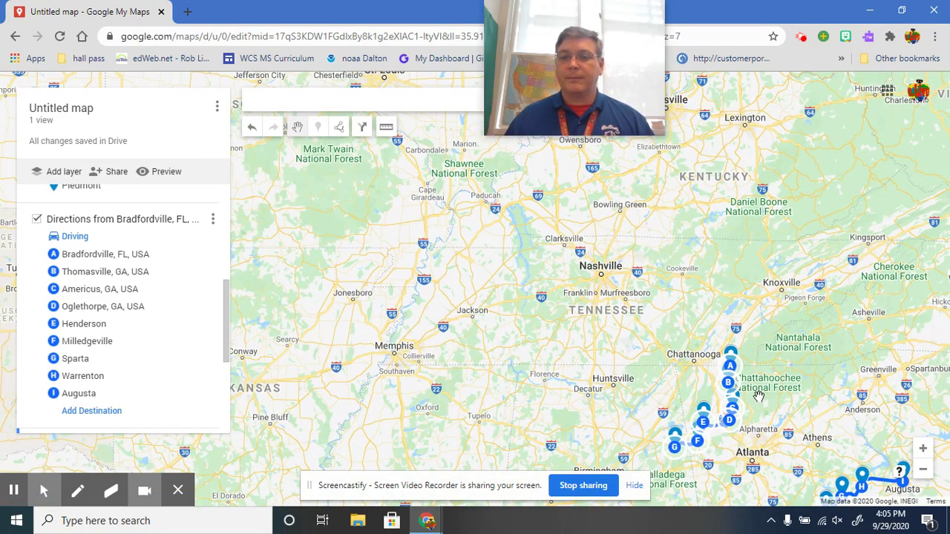
scroll(787, 397, "up", 2)
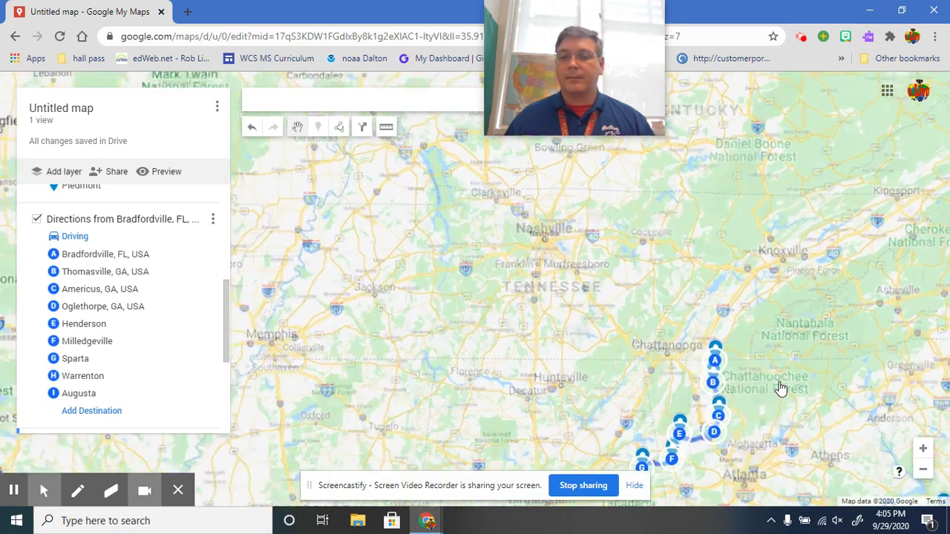
left_click_drag(783, 408, 721, 291)
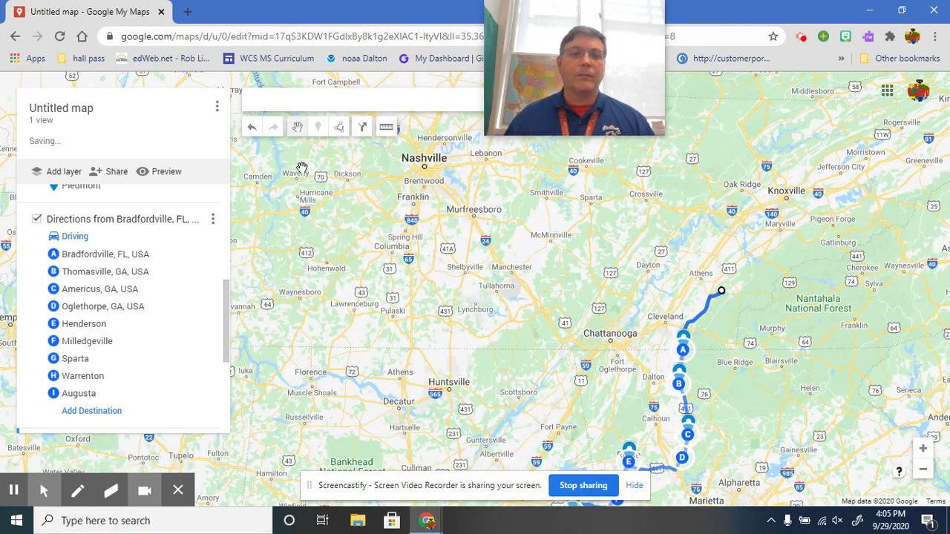
left_click(252, 129)
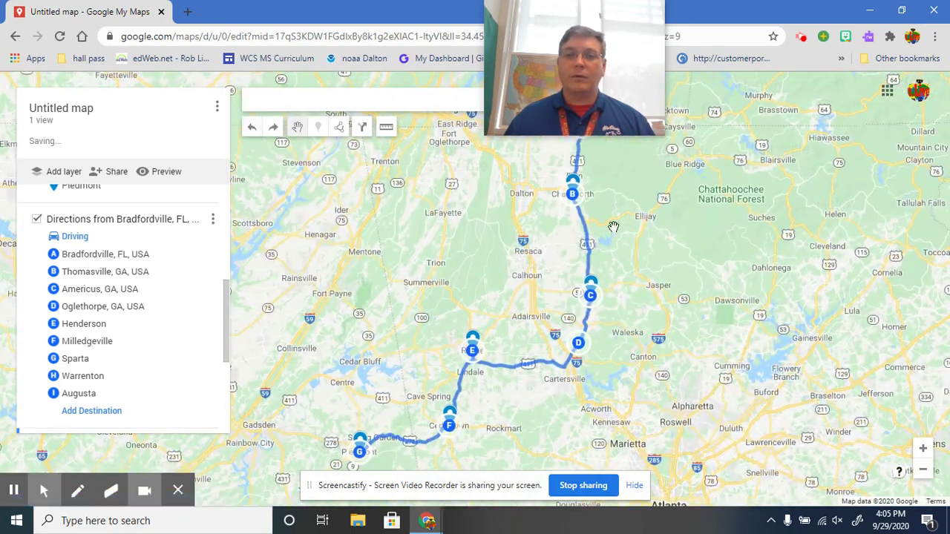
left_click_drag(668, 213, 686, 363)
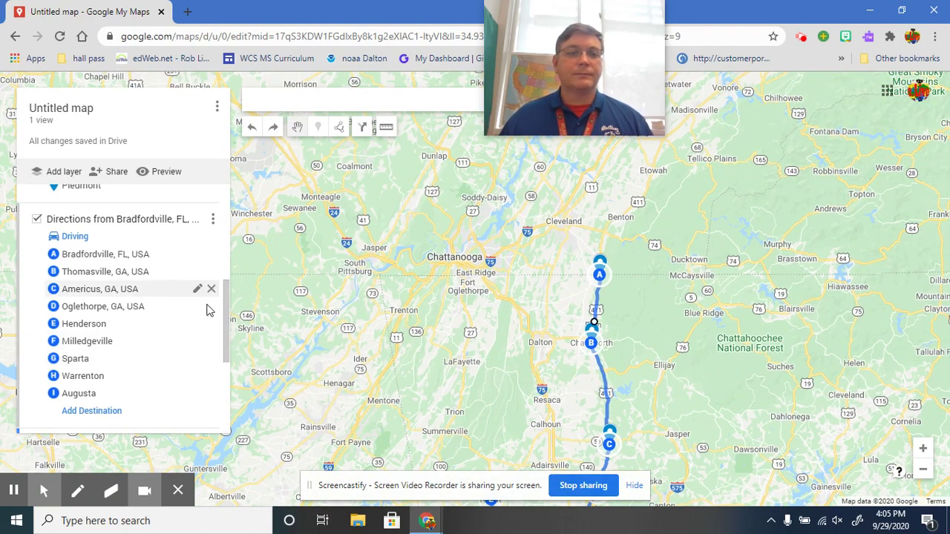
- Search the map for 'White' and select White, GA from the suggestions
scroll(191, 307, "up", 5)
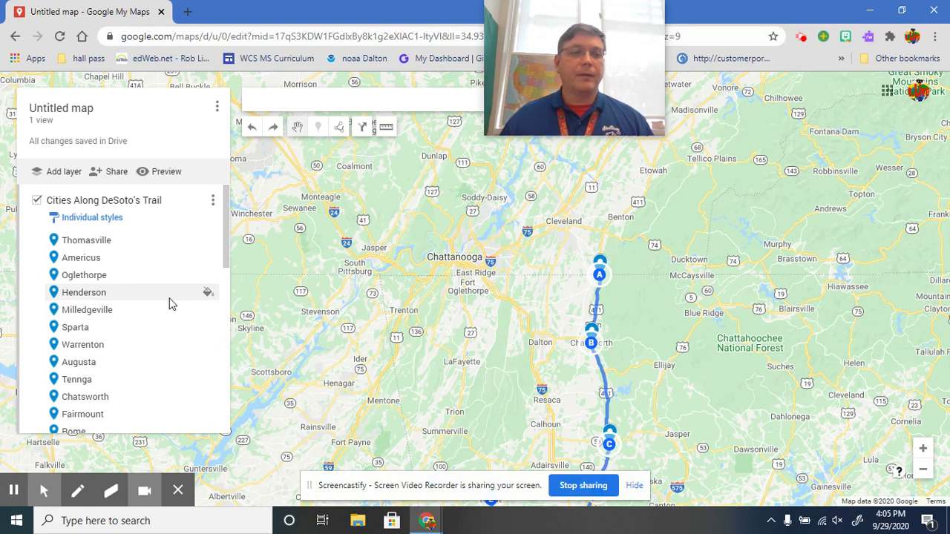
scroll(155, 267, "down", 2)
left_click(98, 365)
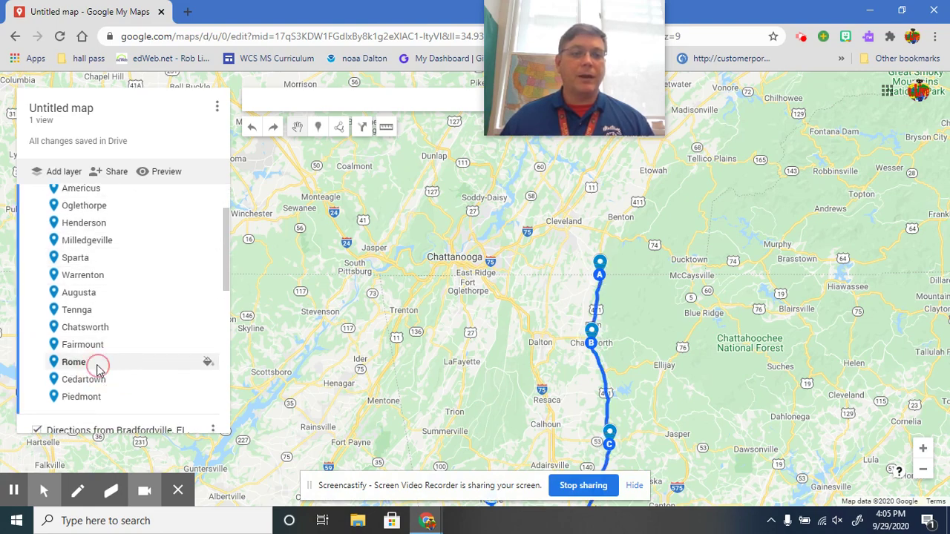
left_click(325, 98)
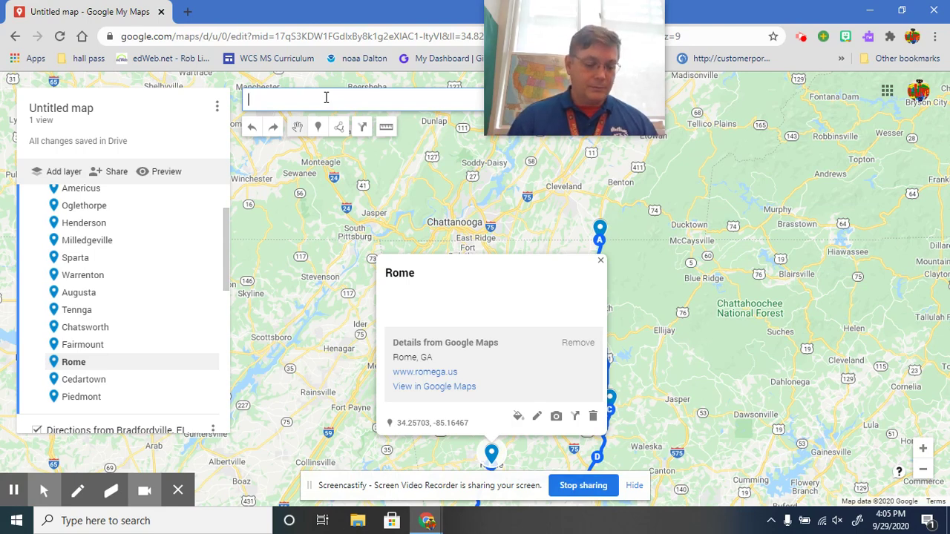
type("White")
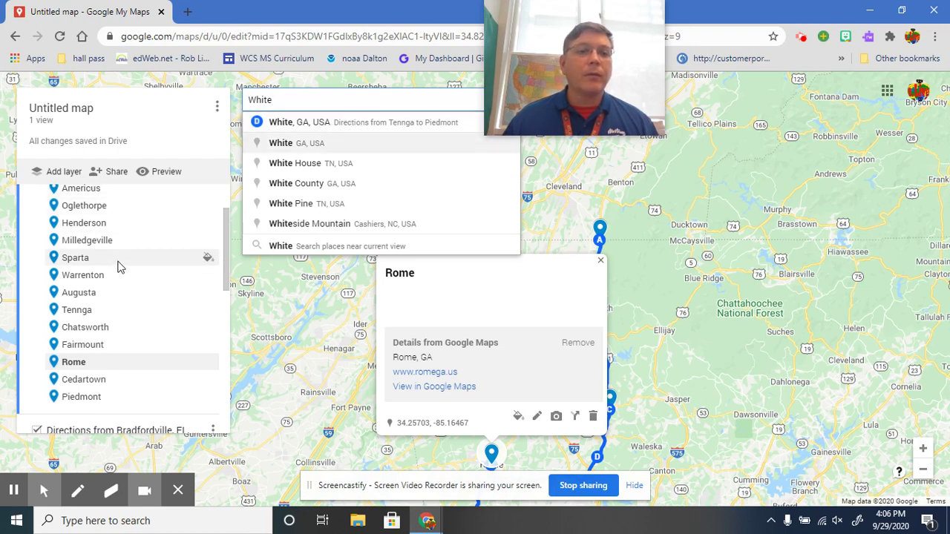
scroll(121, 265, "up", 3)
scroll(121, 267, "down", 2)
scroll(121, 268, "down", 1)
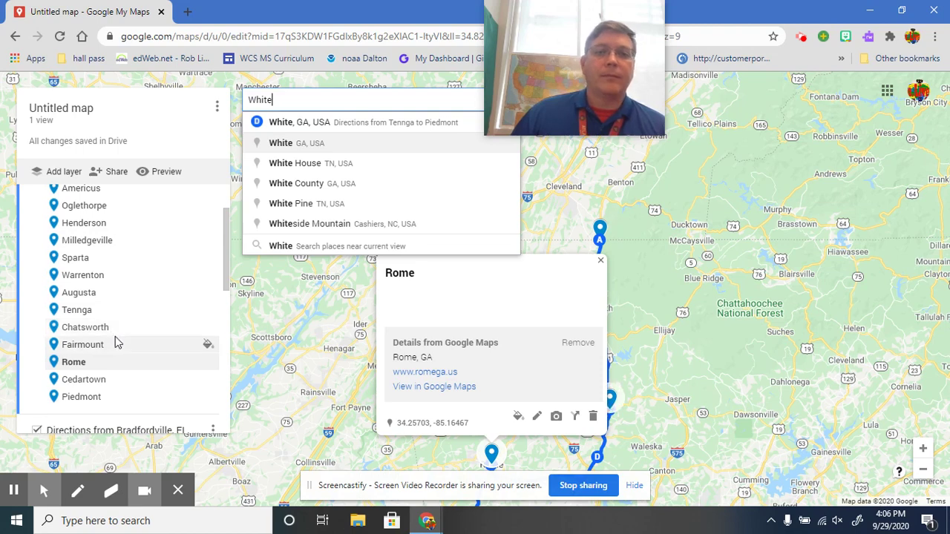
scroll(115, 336, "up", 2)
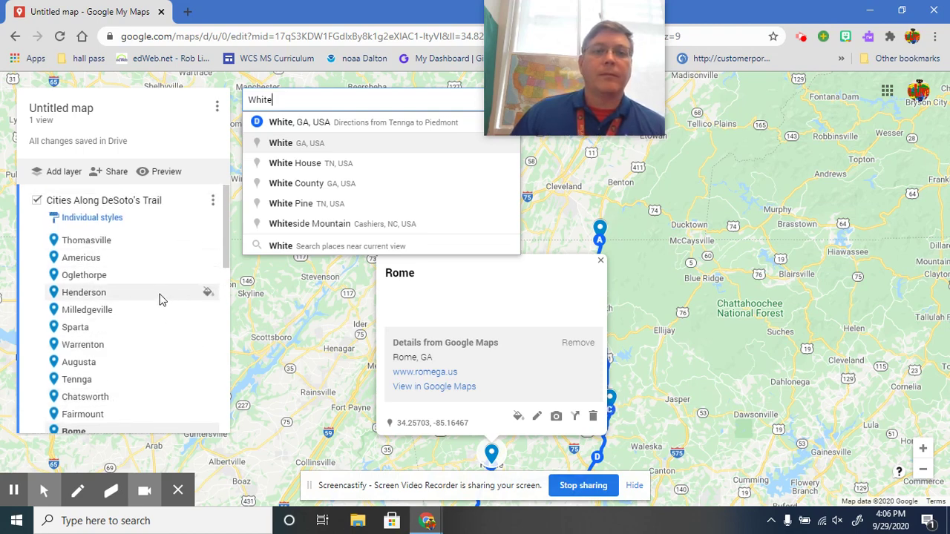
left_click(291, 149)
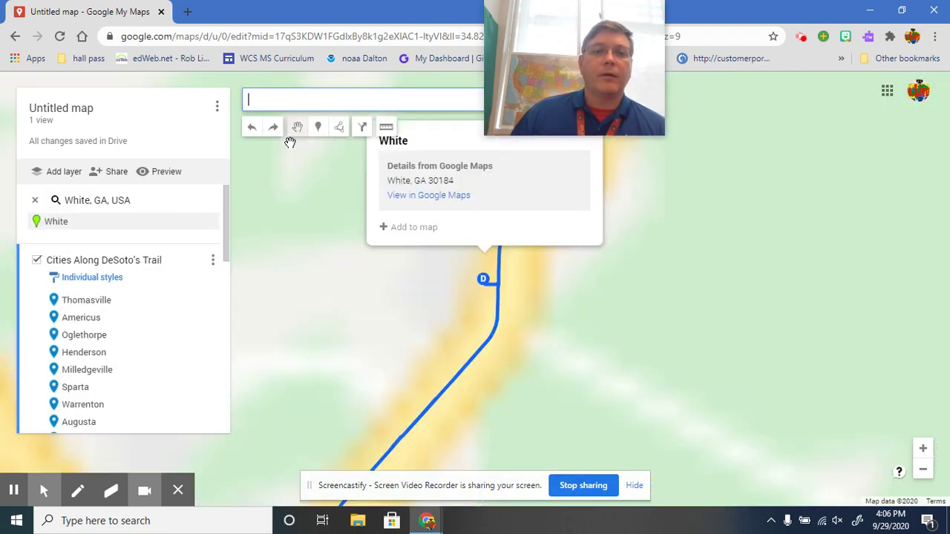
- Add White to the cities layer, move it between Fairmount and Rome, and close its card
left_click(412, 229)
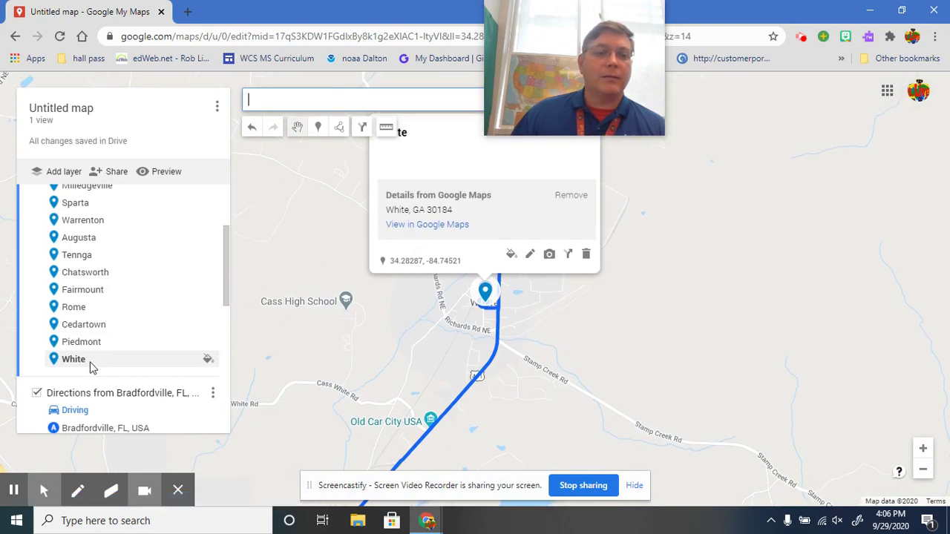
left_click_drag(83, 362, 87, 303)
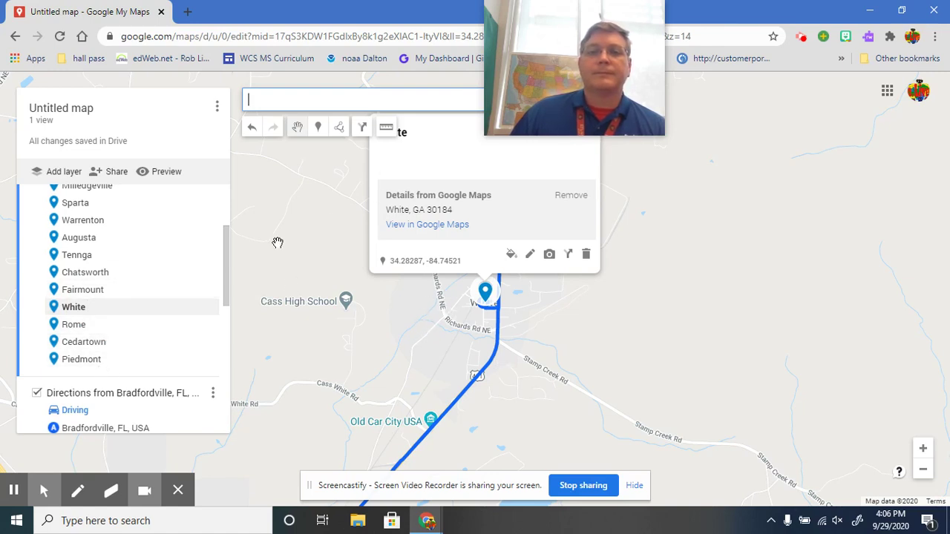
left_click(309, 228)
scroll(313, 233, "down", 2)
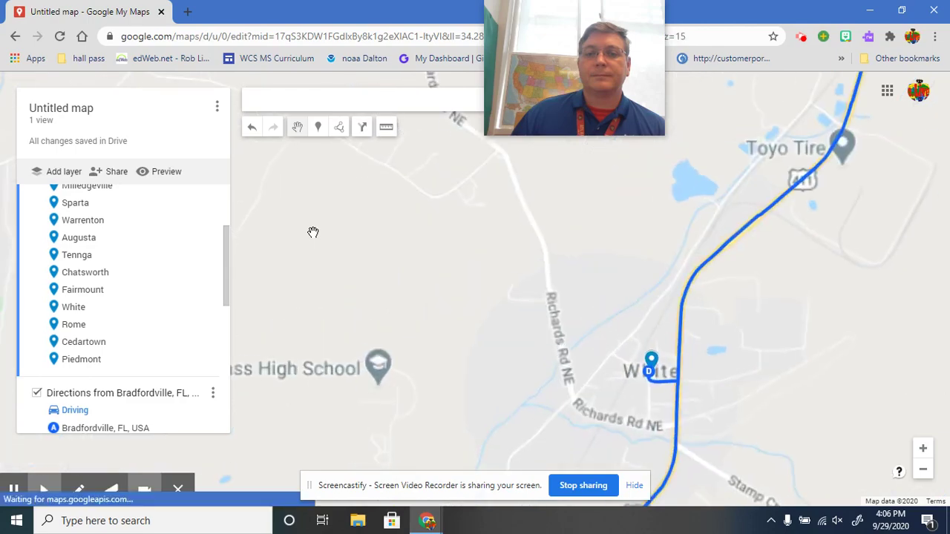
scroll(312, 232, "down", 4)
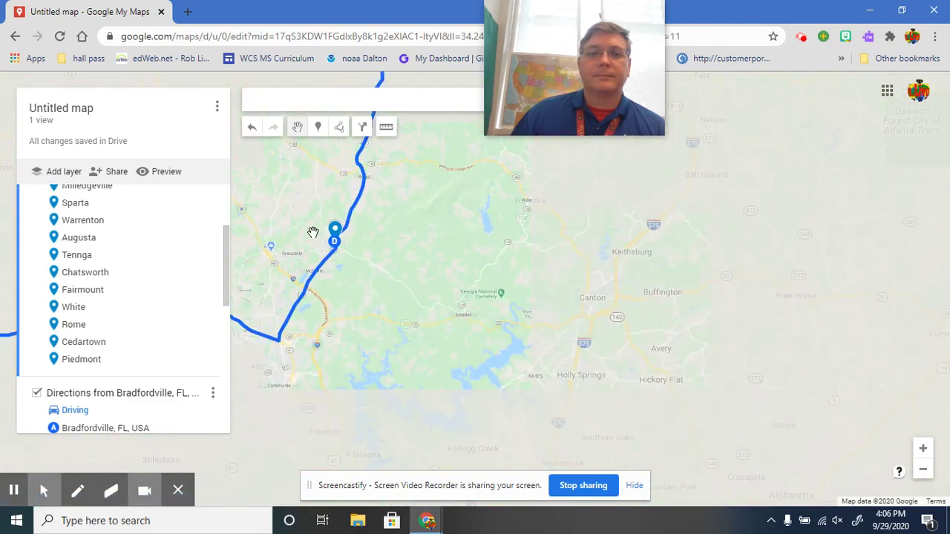
scroll(503, 270, "down", 1)
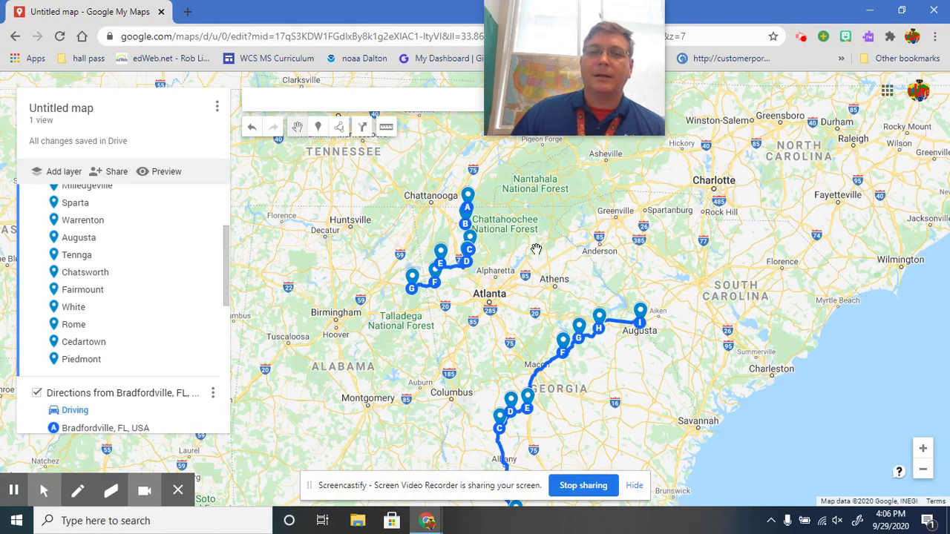
scroll(536, 248, "down", 1)
scroll(541, 248, "up", 1)
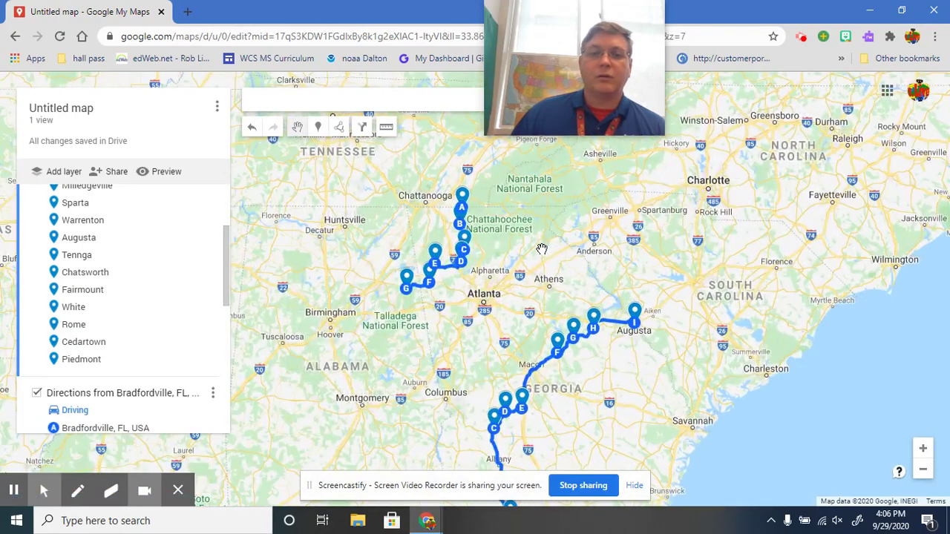
scroll(165, 307, "down", 2)
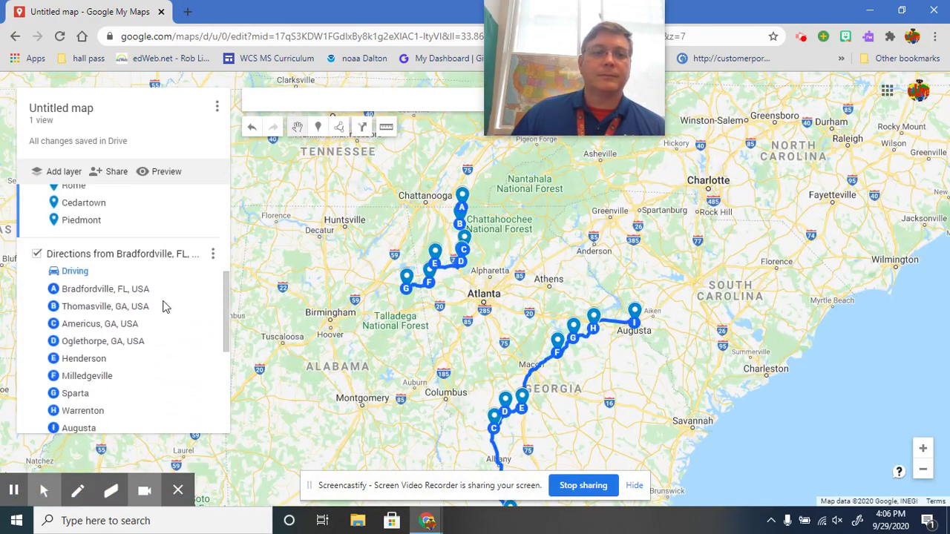
scroll(165, 306, "up", 4)
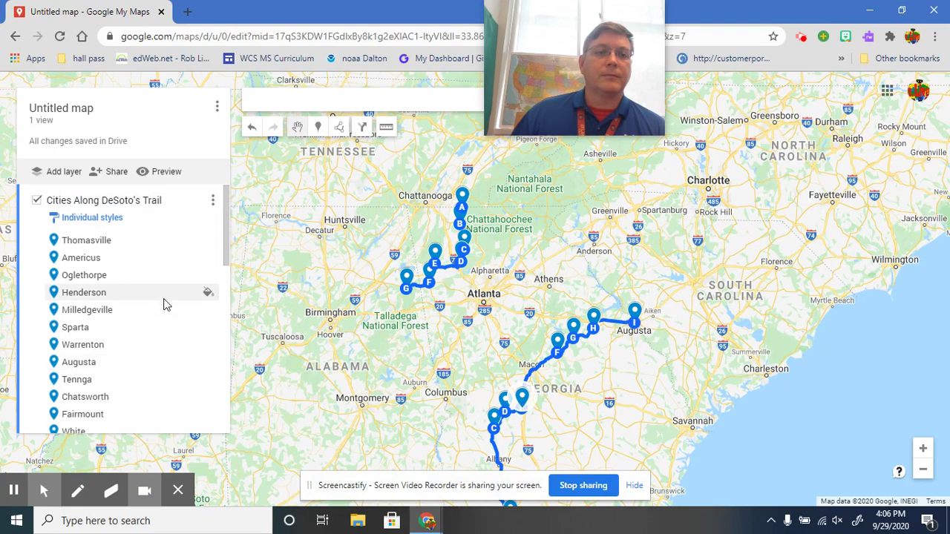
scroll(131, 230, "down", 7)
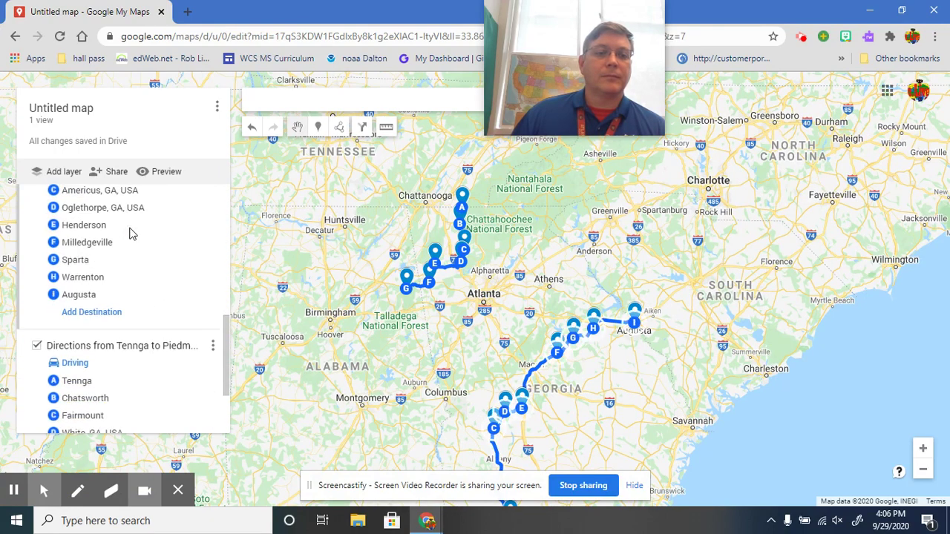
scroll(129, 234, "up", 3)
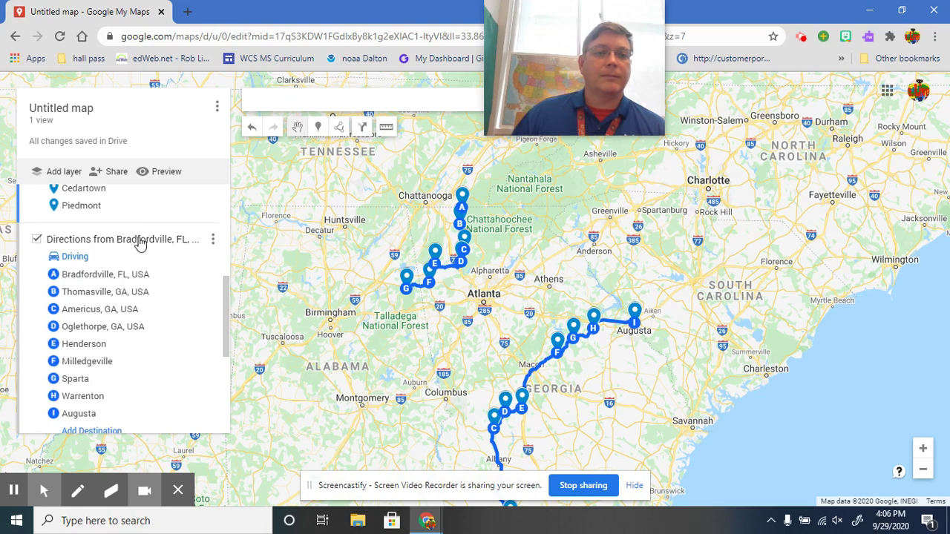
scroll(138, 245, "up", 4)
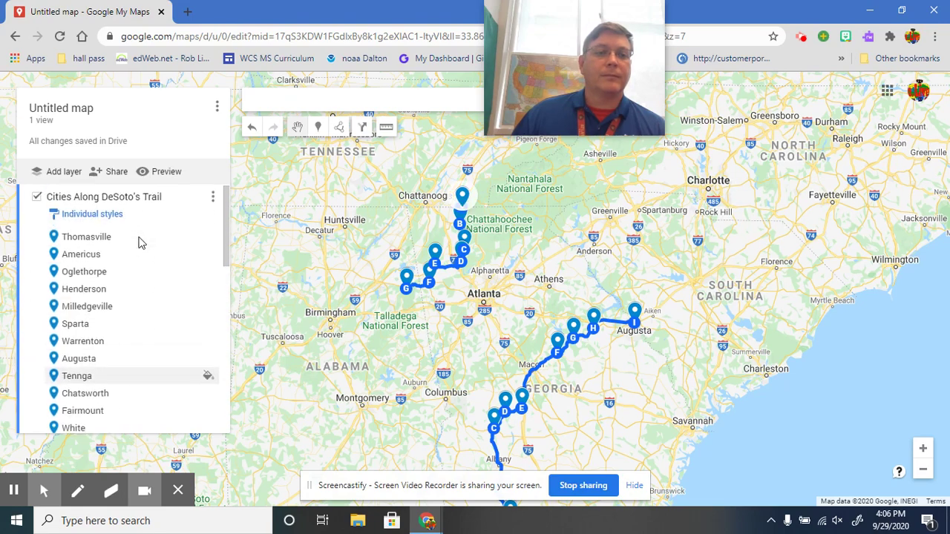
scroll(138, 245, "down", 4)
scroll(138, 245, "down", 3)
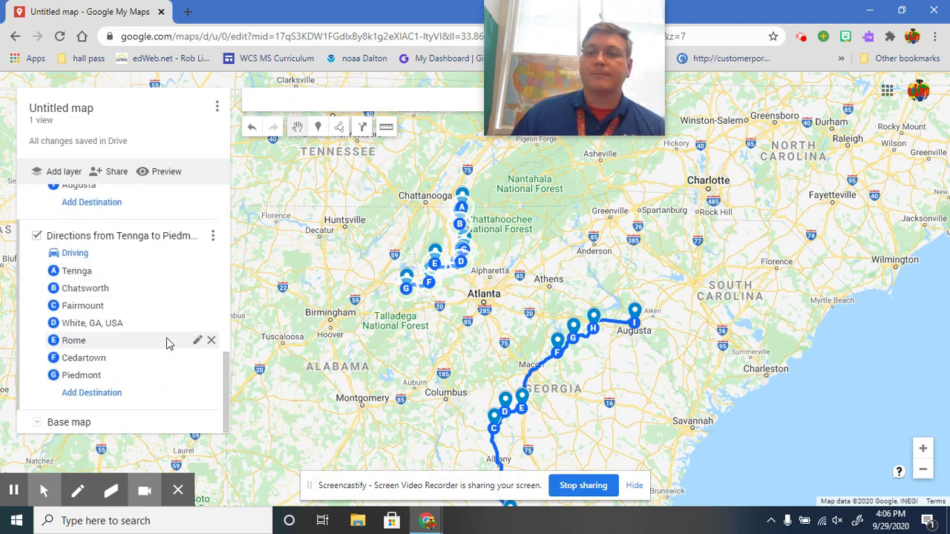
scroll(168, 343, "up", 10)
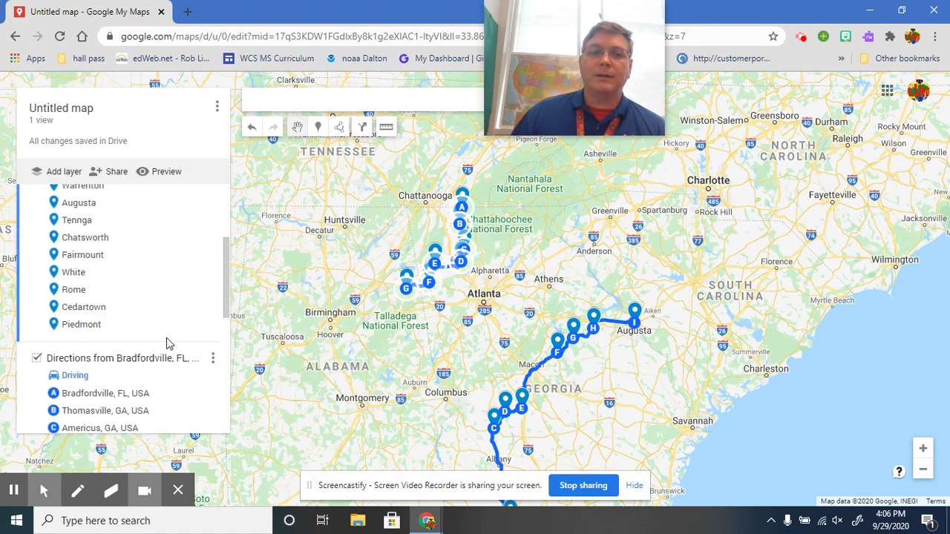